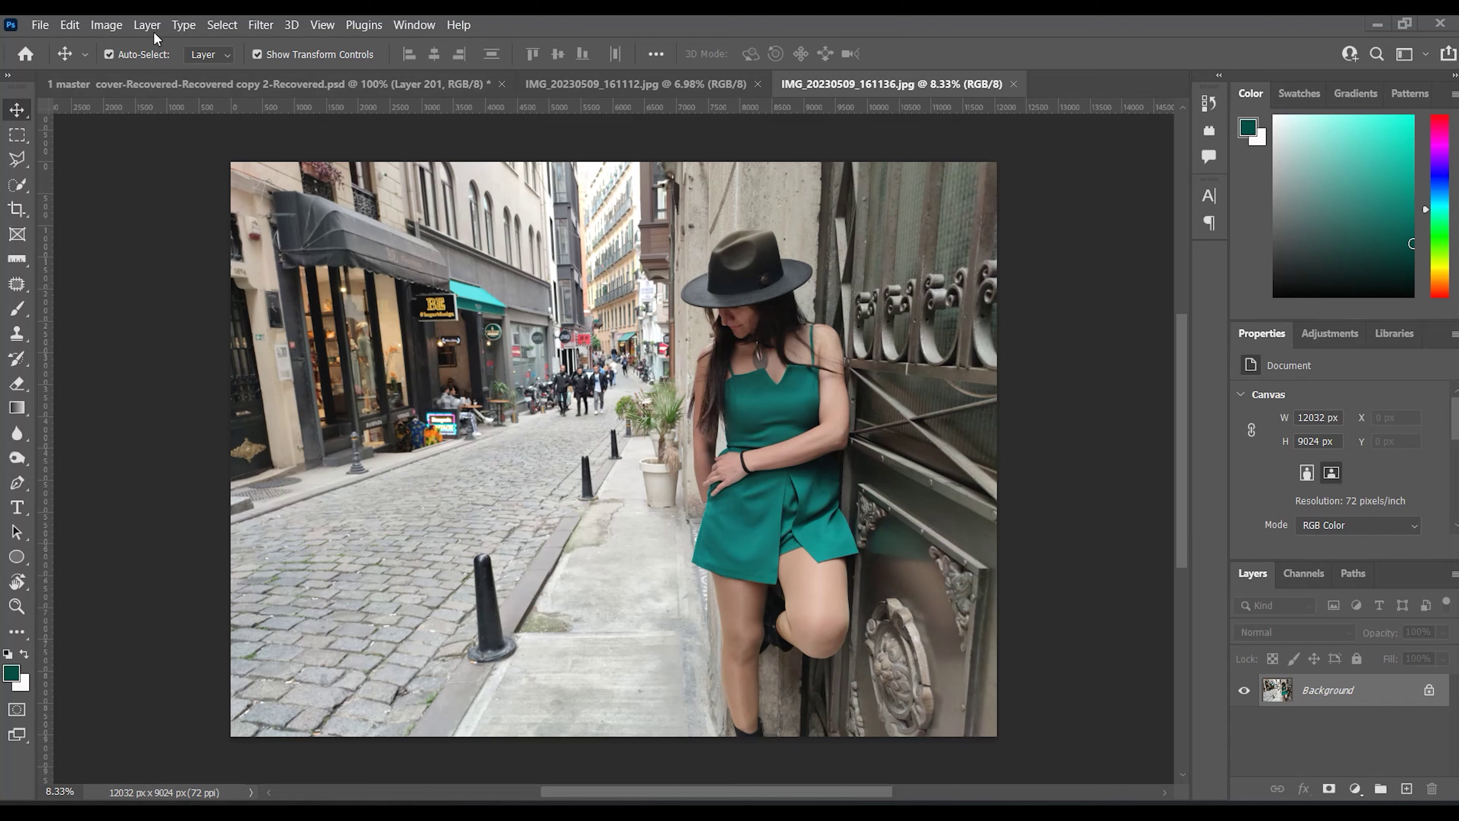
# Check the photo's image size in centimetres without resizing it.
pyautogui.click(106, 25)
pyautogui.click(158, 161)
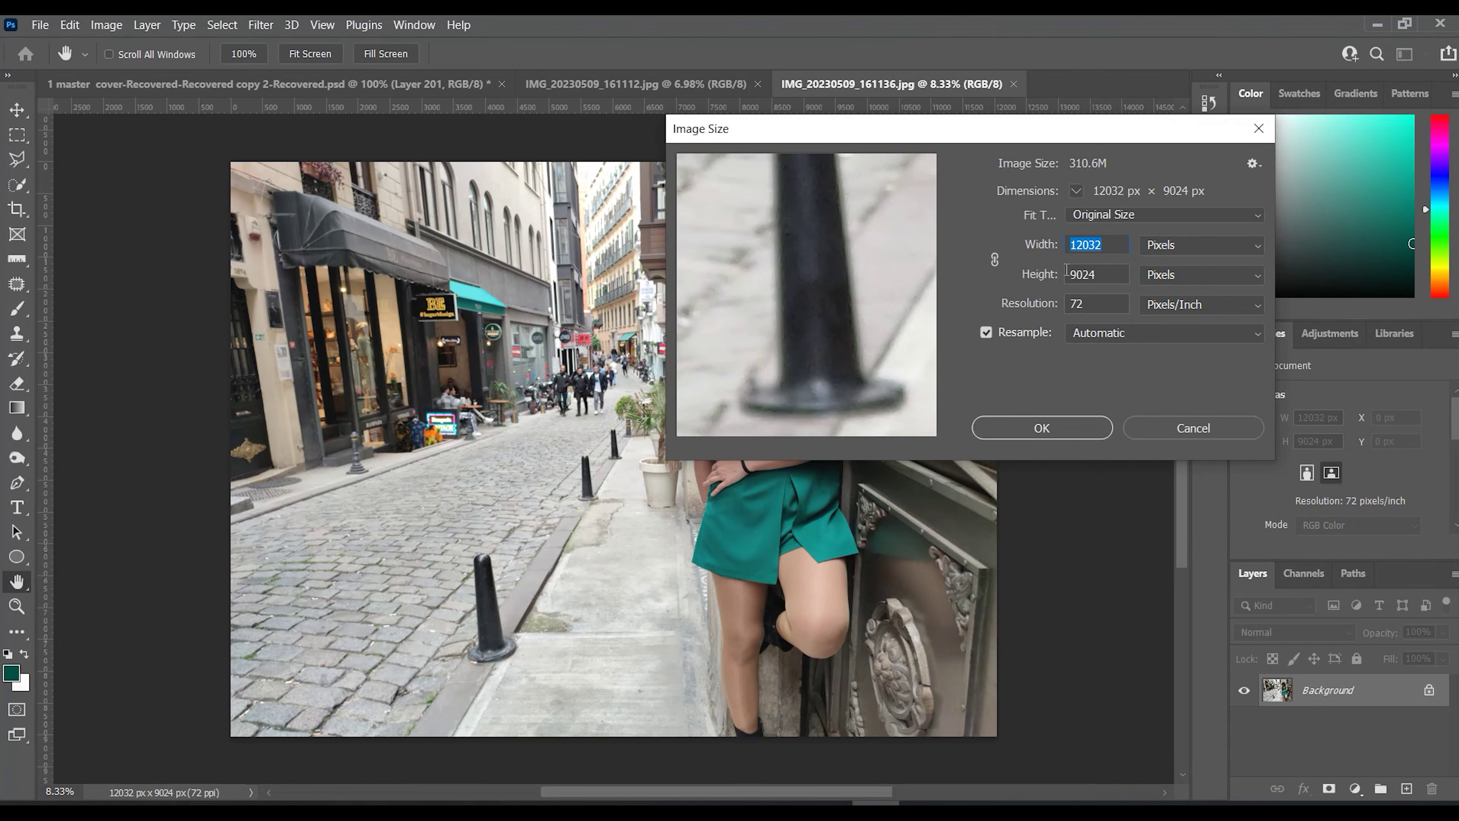
pyautogui.click(1187, 249)
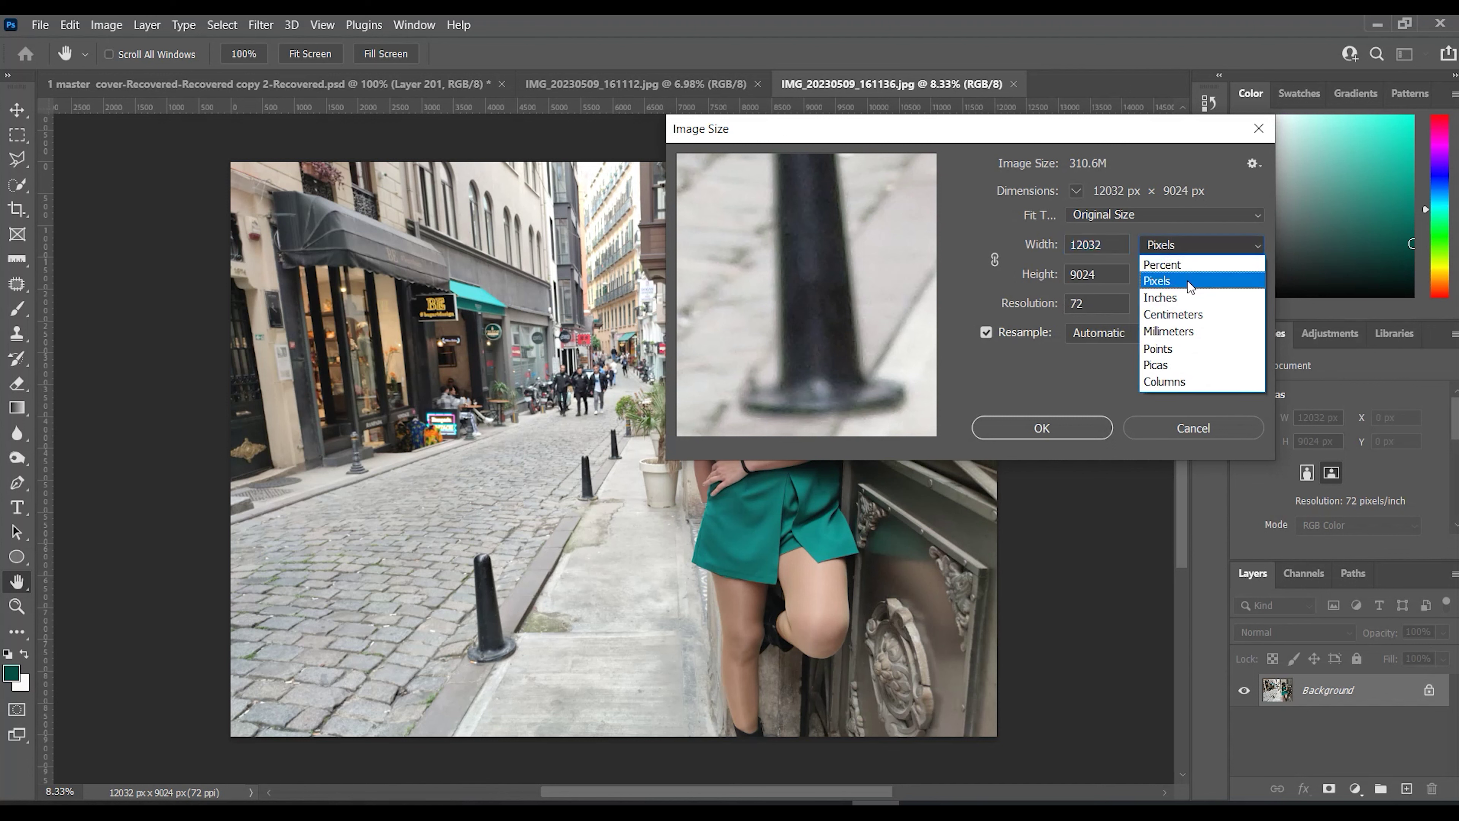
pyautogui.click(1197, 320)
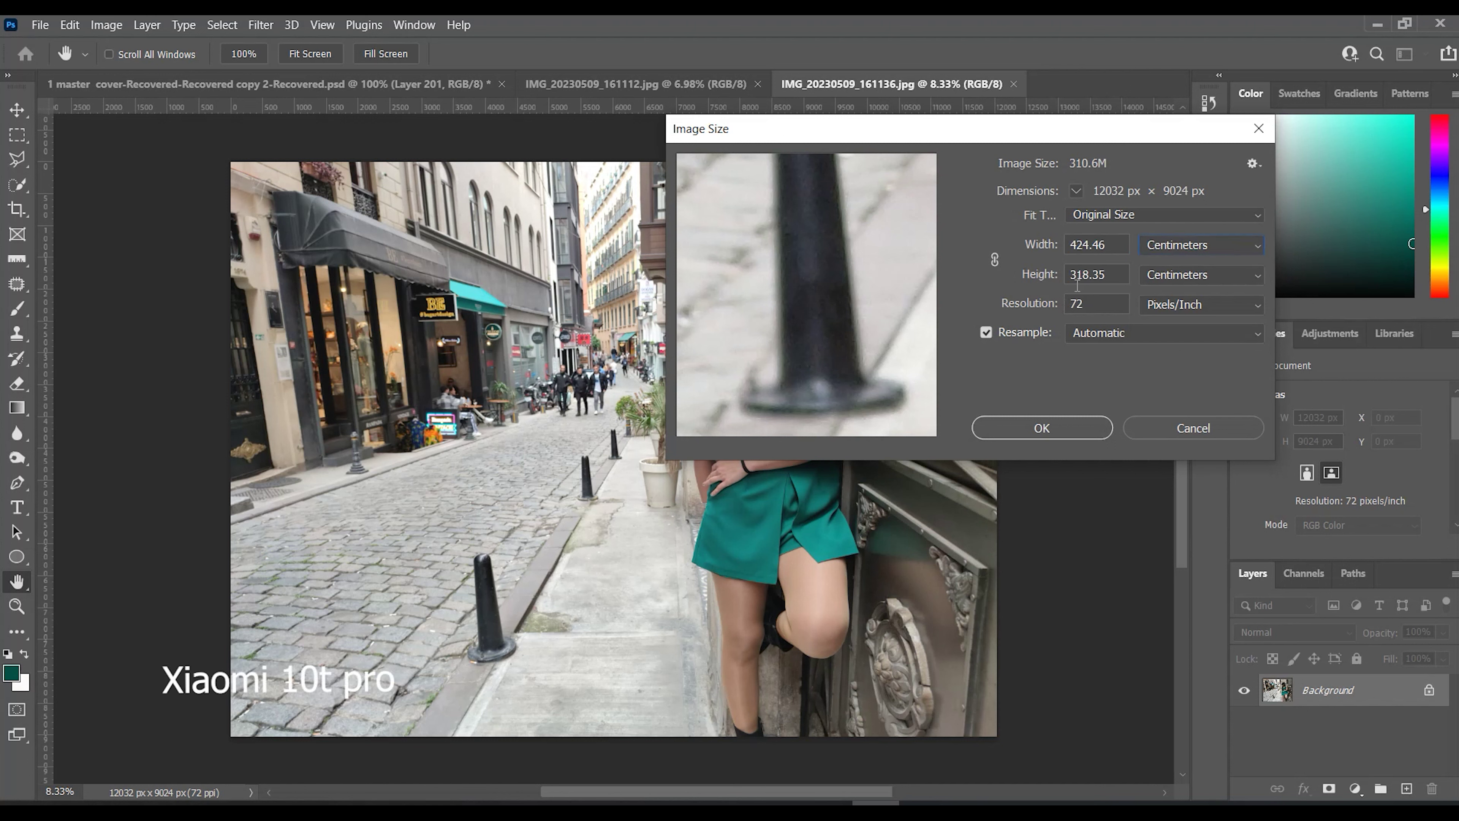
pyautogui.click(1183, 428)
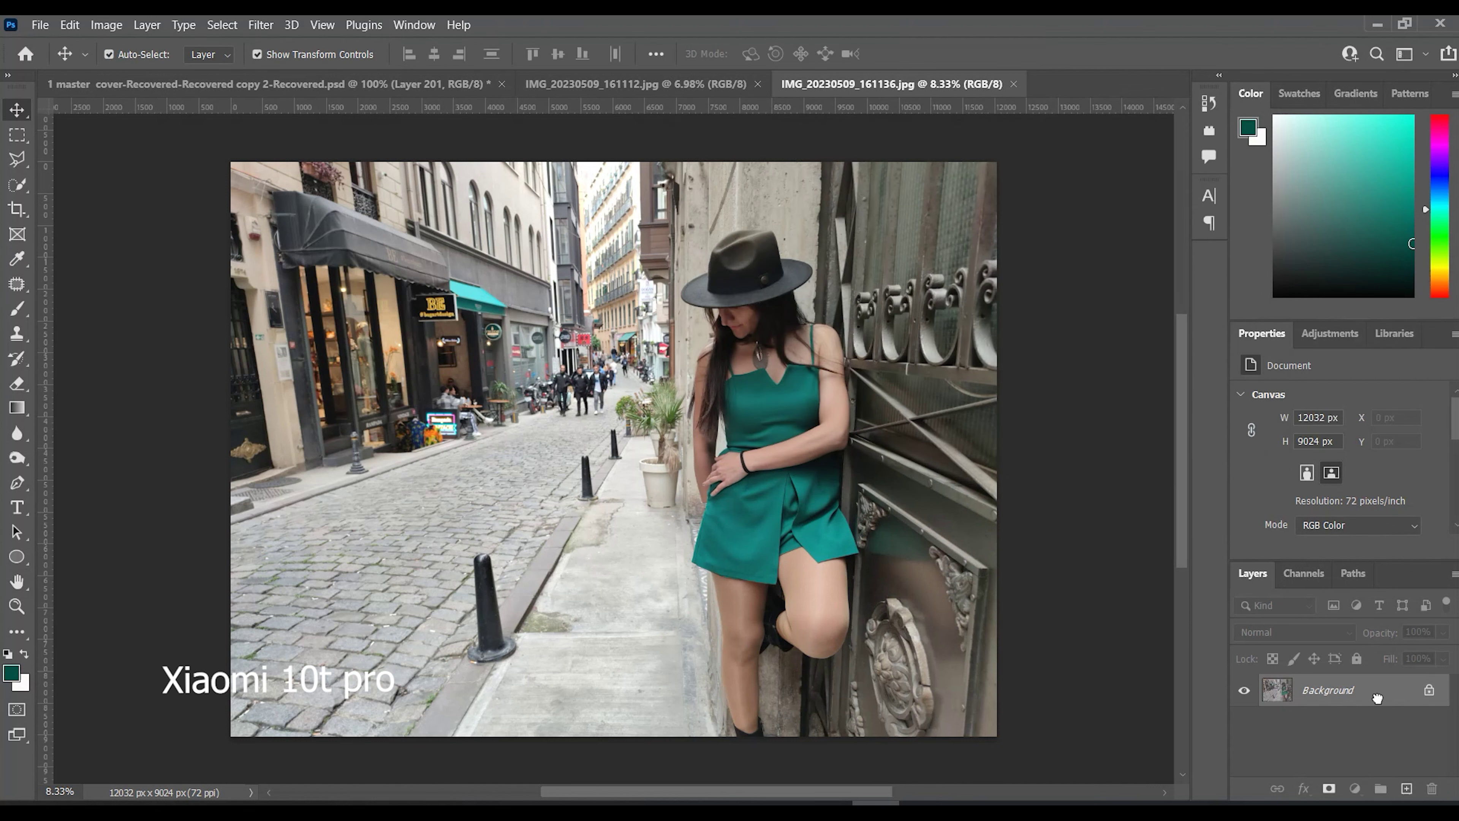
# Duplicate the Background layer as Background copy and open the Camera Raw Filter on it.
pyautogui.moveTo(1278, 690); pyautogui.dragTo(1406, 789)
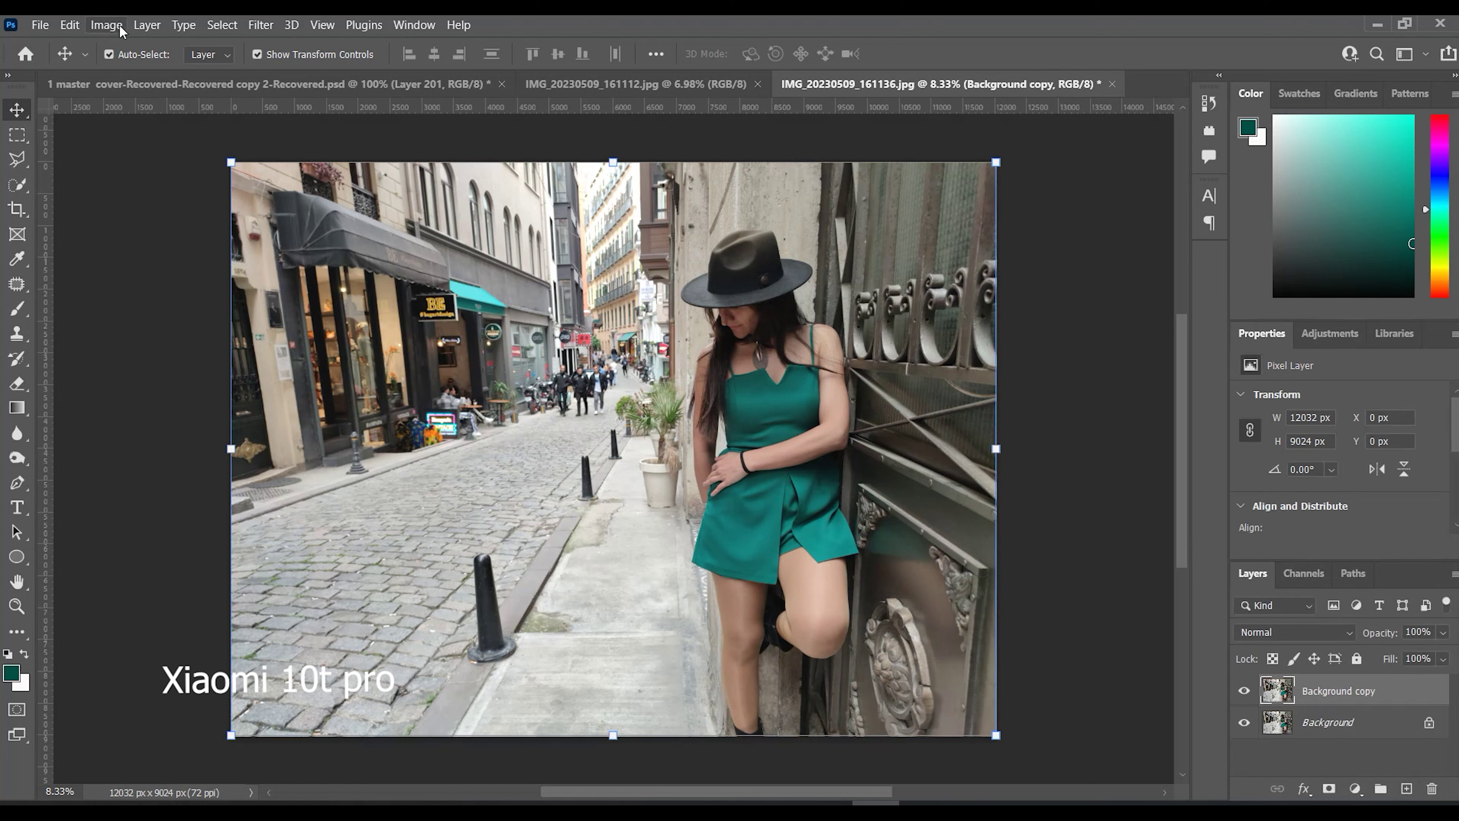
pyautogui.click(108, 26)
pyautogui.moveTo(135, 69)
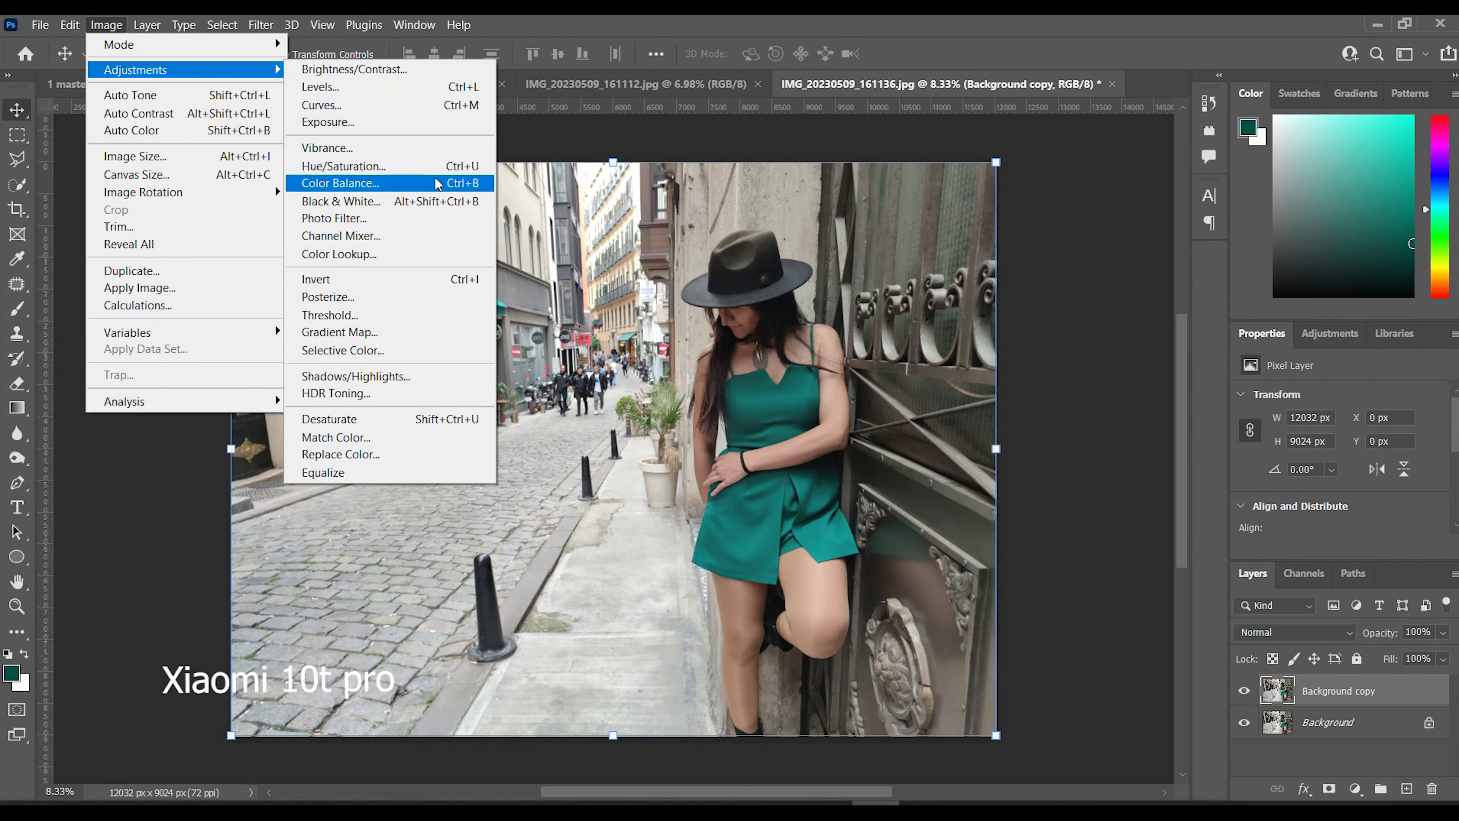
pyautogui.click(440, 204)
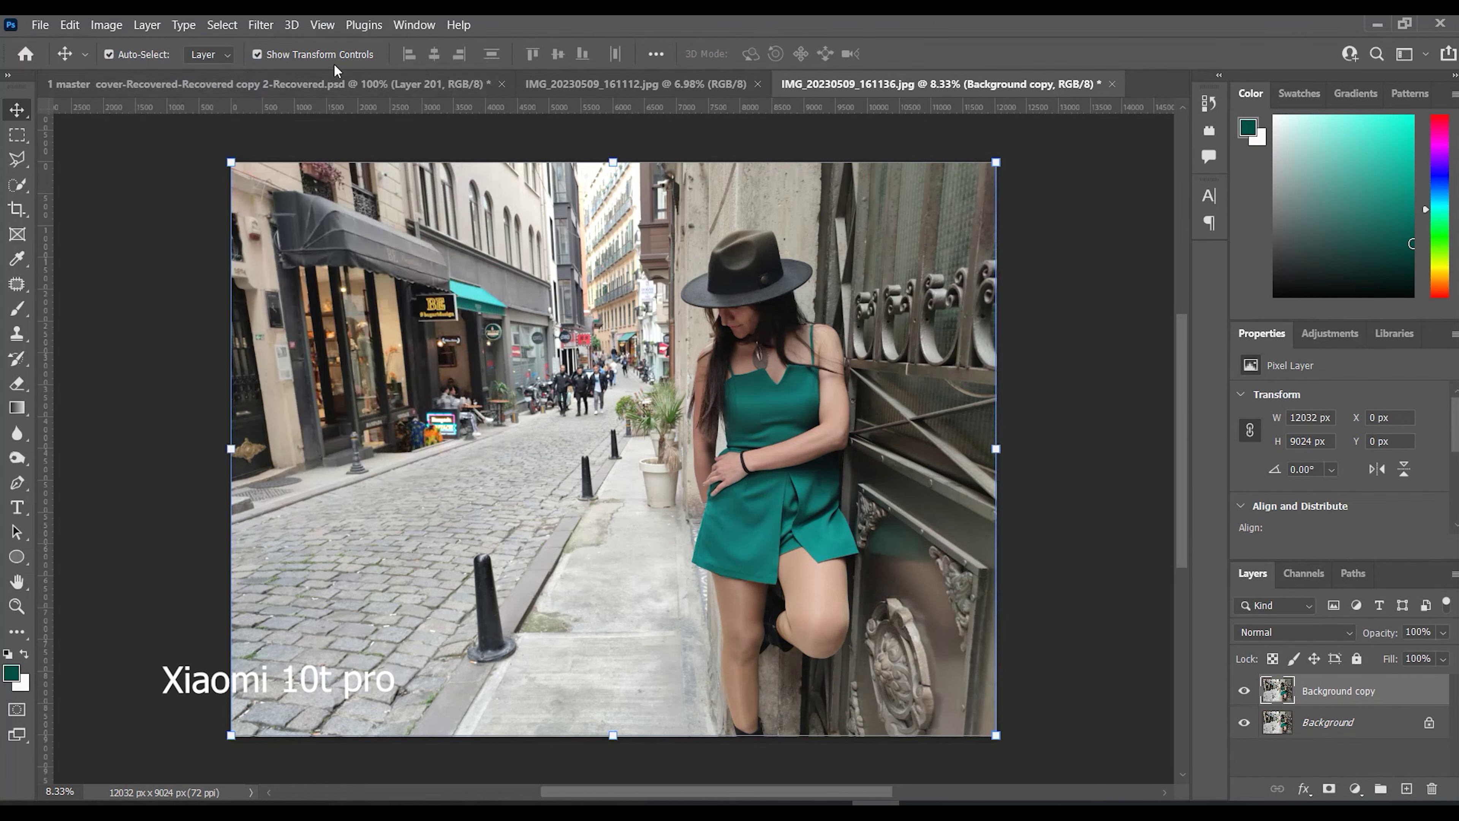
pyautogui.click(260, 25)
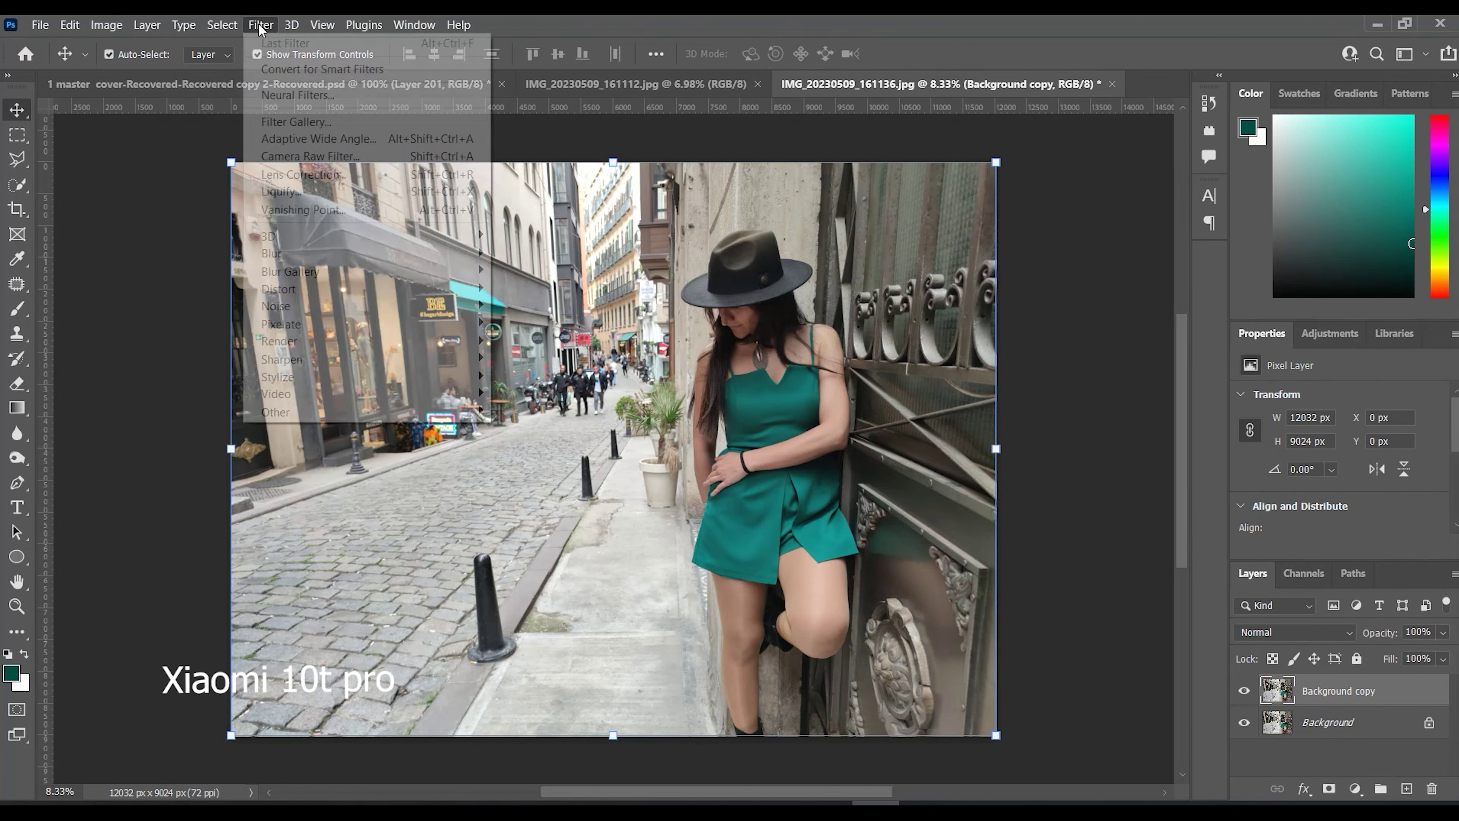
pyautogui.click(352, 158)
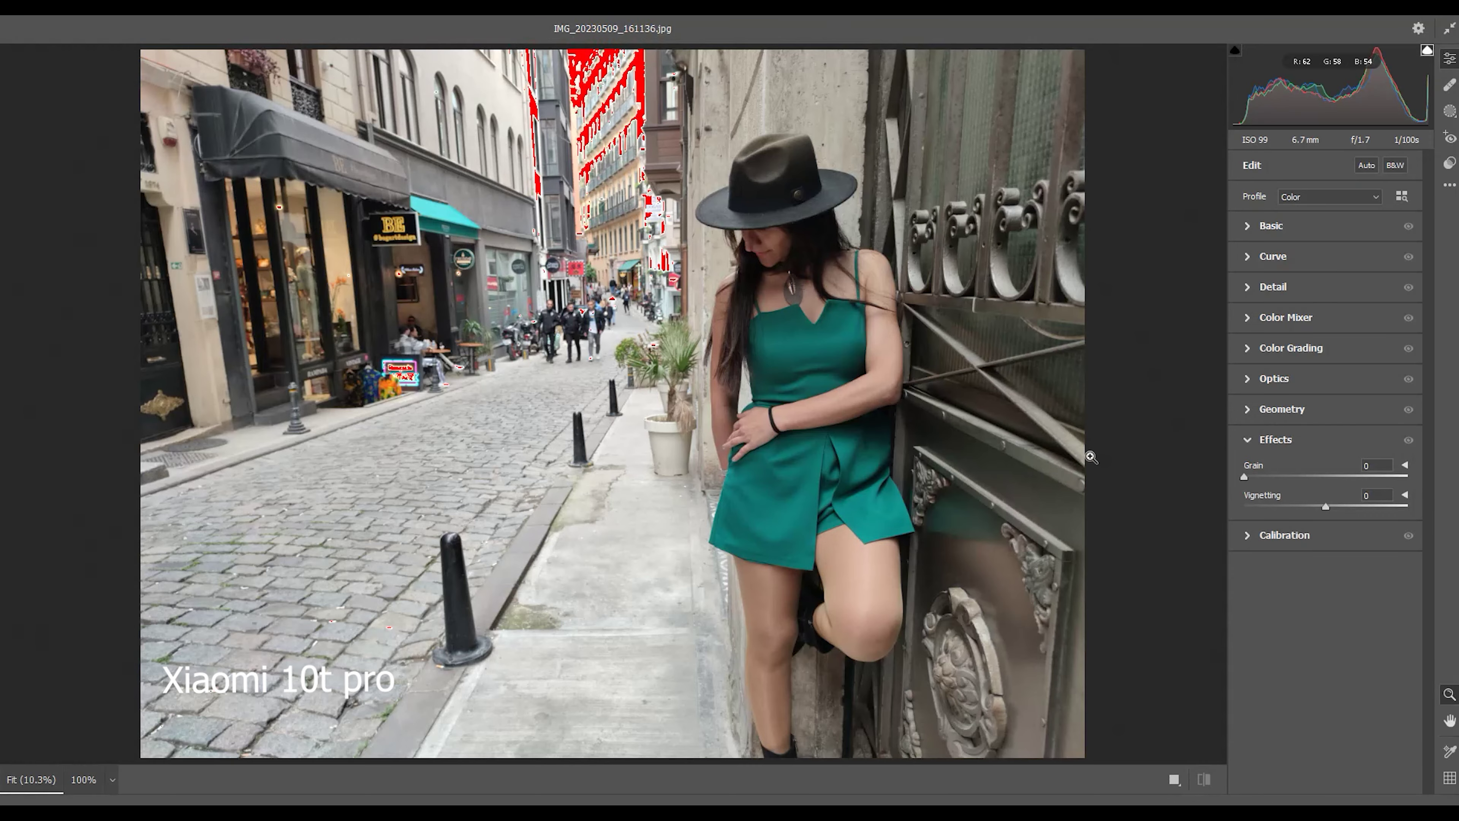
# In Camera Raw Basic, set Saturation -100, Highlights -64, Exposure -0.25, Texture +16, Clarity +20.
pyautogui.click(1255, 227)
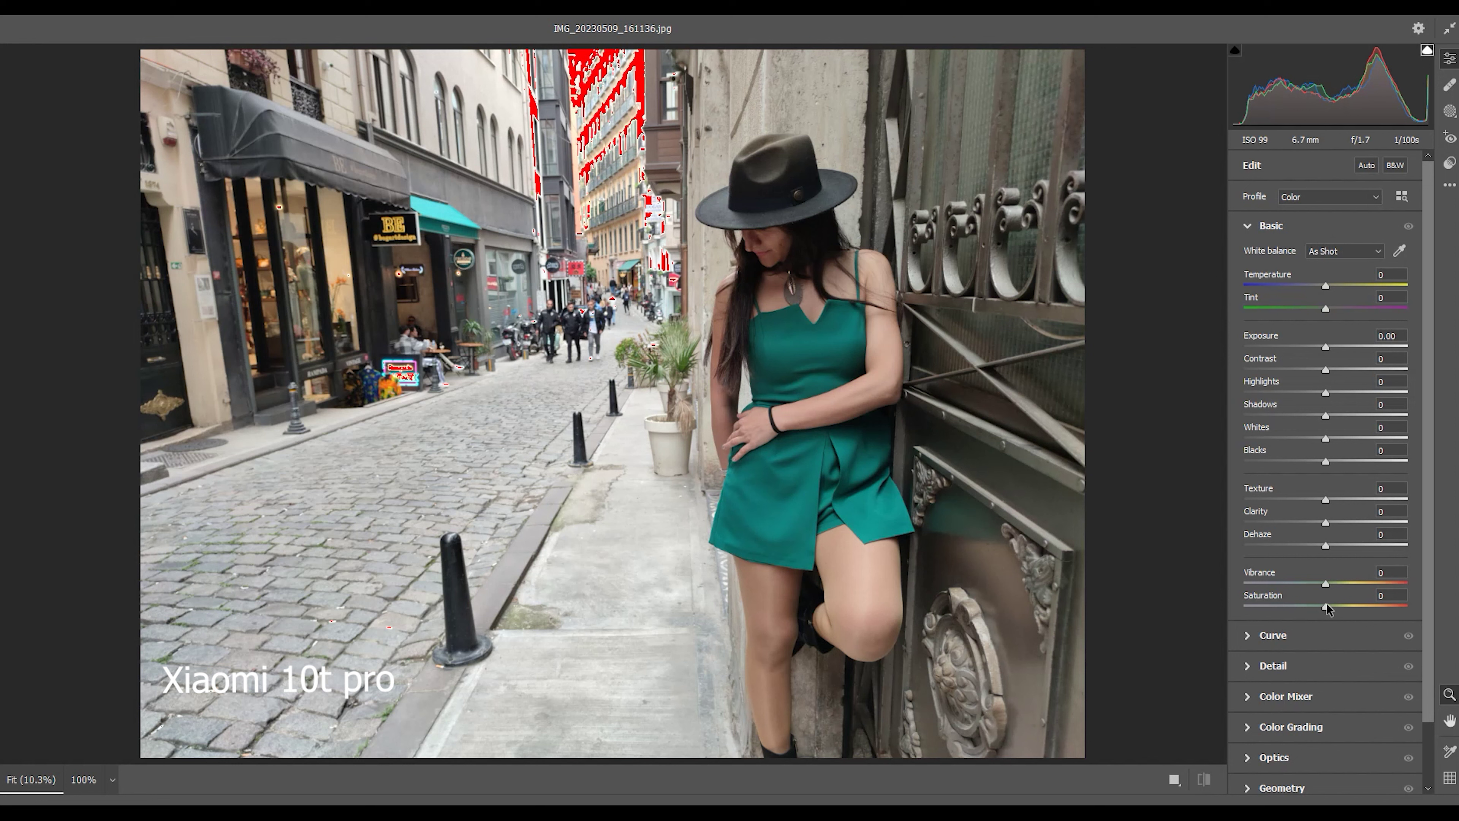
pyautogui.moveTo(1327, 603); pyautogui.dragTo(1157, 606)
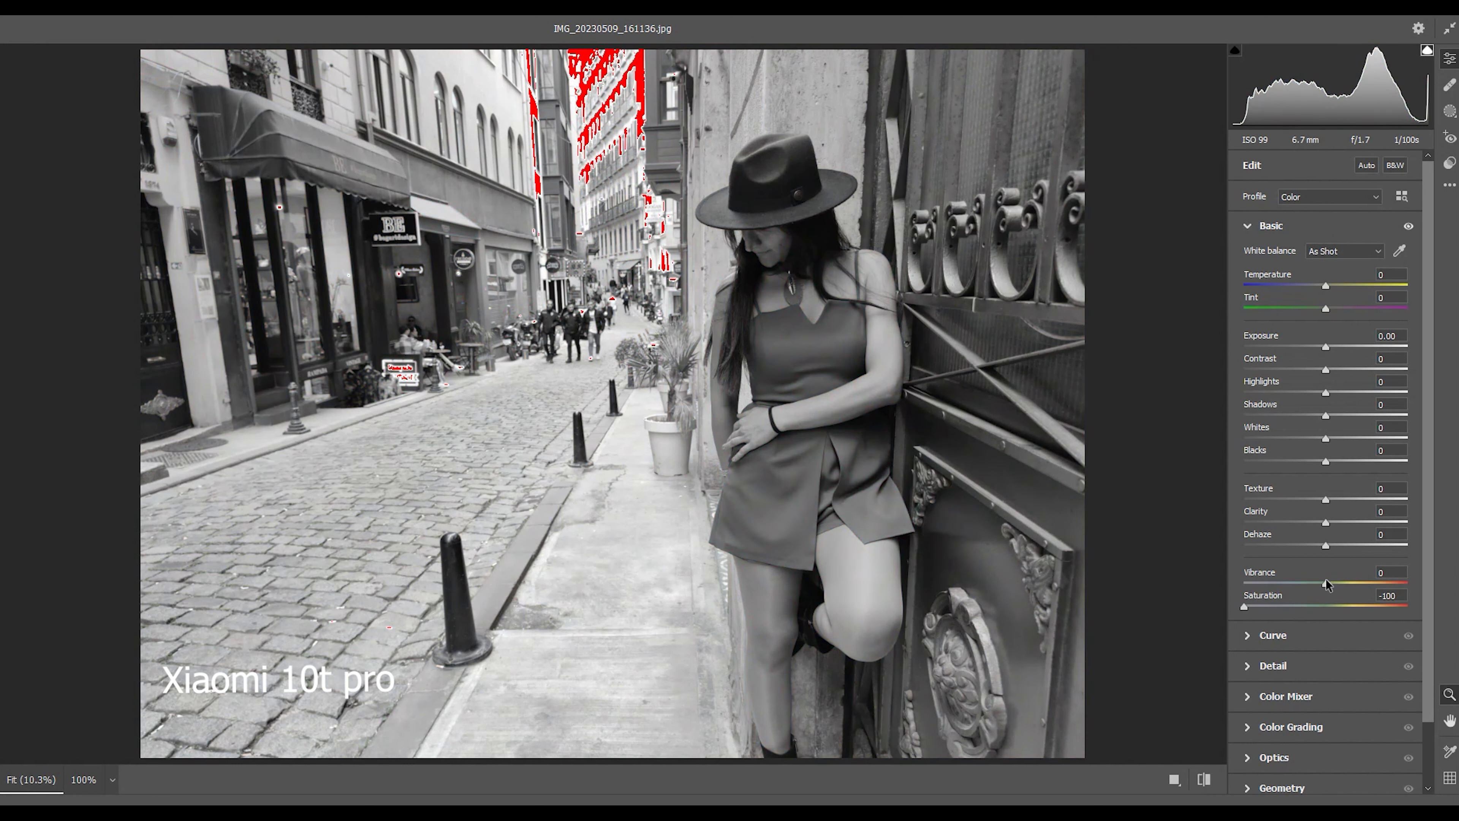
pyautogui.moveTo(1326, 393)
pyautogui.mouseDown()
pyautogui.moveTo(1258, 394)
pyautogui.moveTo(1273, 393)
pyautogui.mouseUp()
pyautogui.press('o')
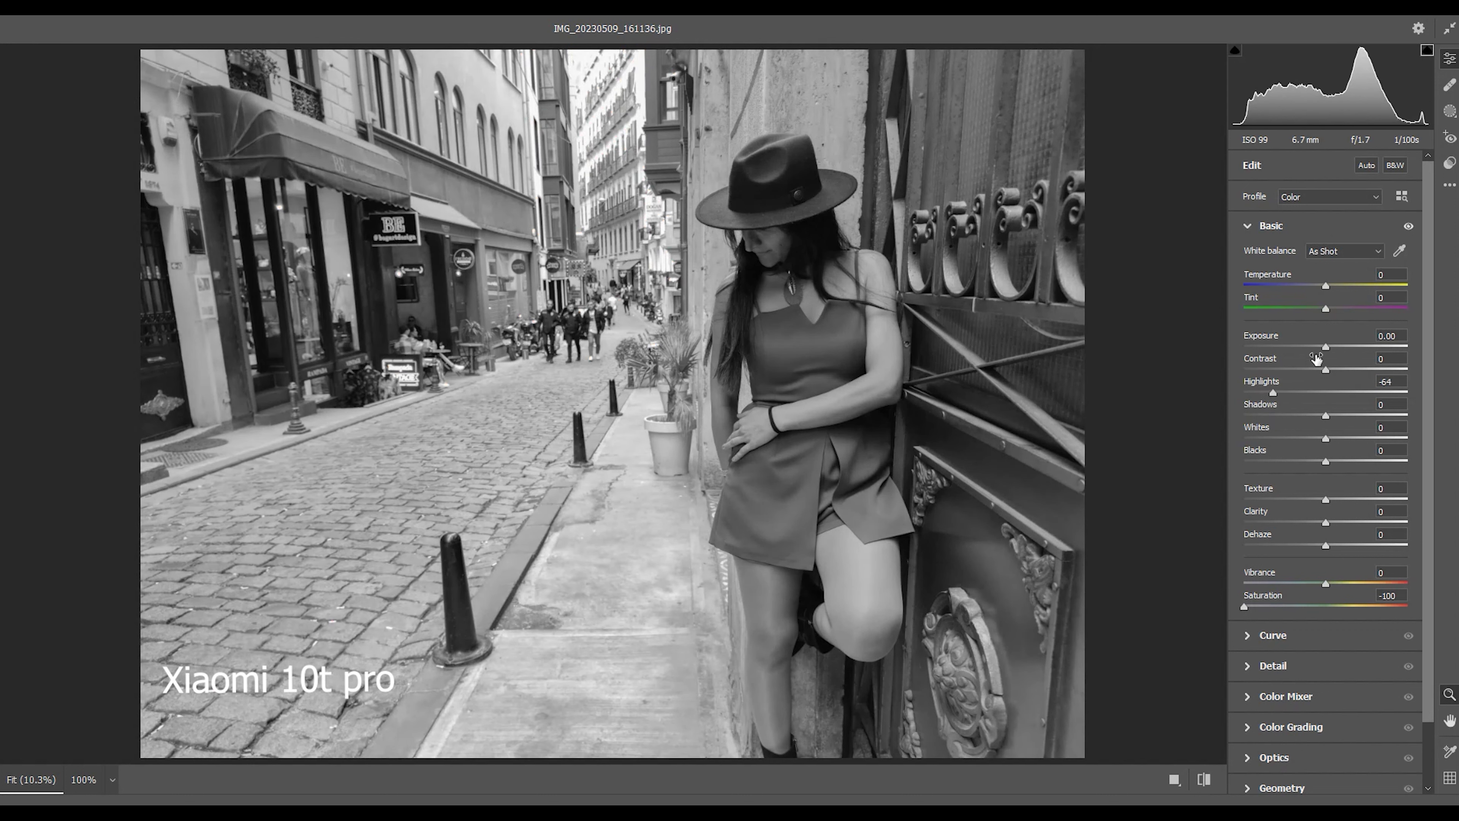
pyautogui.moveTo(1325, 347)
pyautogui.mouseDown()
pyautogui.moveTo(1345, 369)
pyautogui.moveTo(1288, 439)
pyautogui.moveTo(1304, 439)
pyautogui.moveTo(1292, 462)
pyautogui.moveTo(1315, 462)
pyautogui.mouseUp()
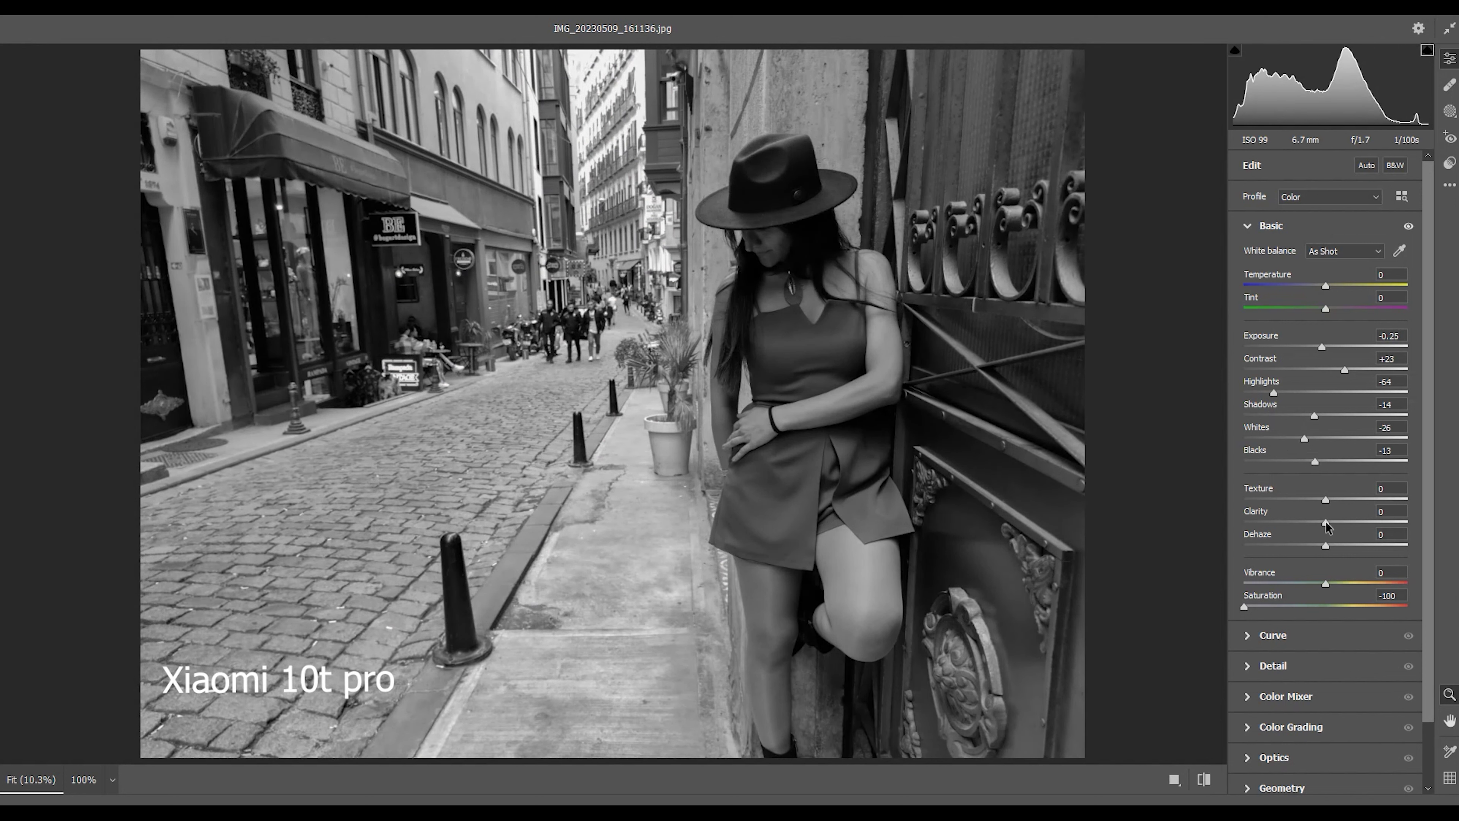
pyautogui.moveTo(1325, 523)
pyautogui.mouseDown()
pyautogui.moveTo(1356, 498)
pyautogui.moveTo(1335, 498)
pyautogui.mouseUp()
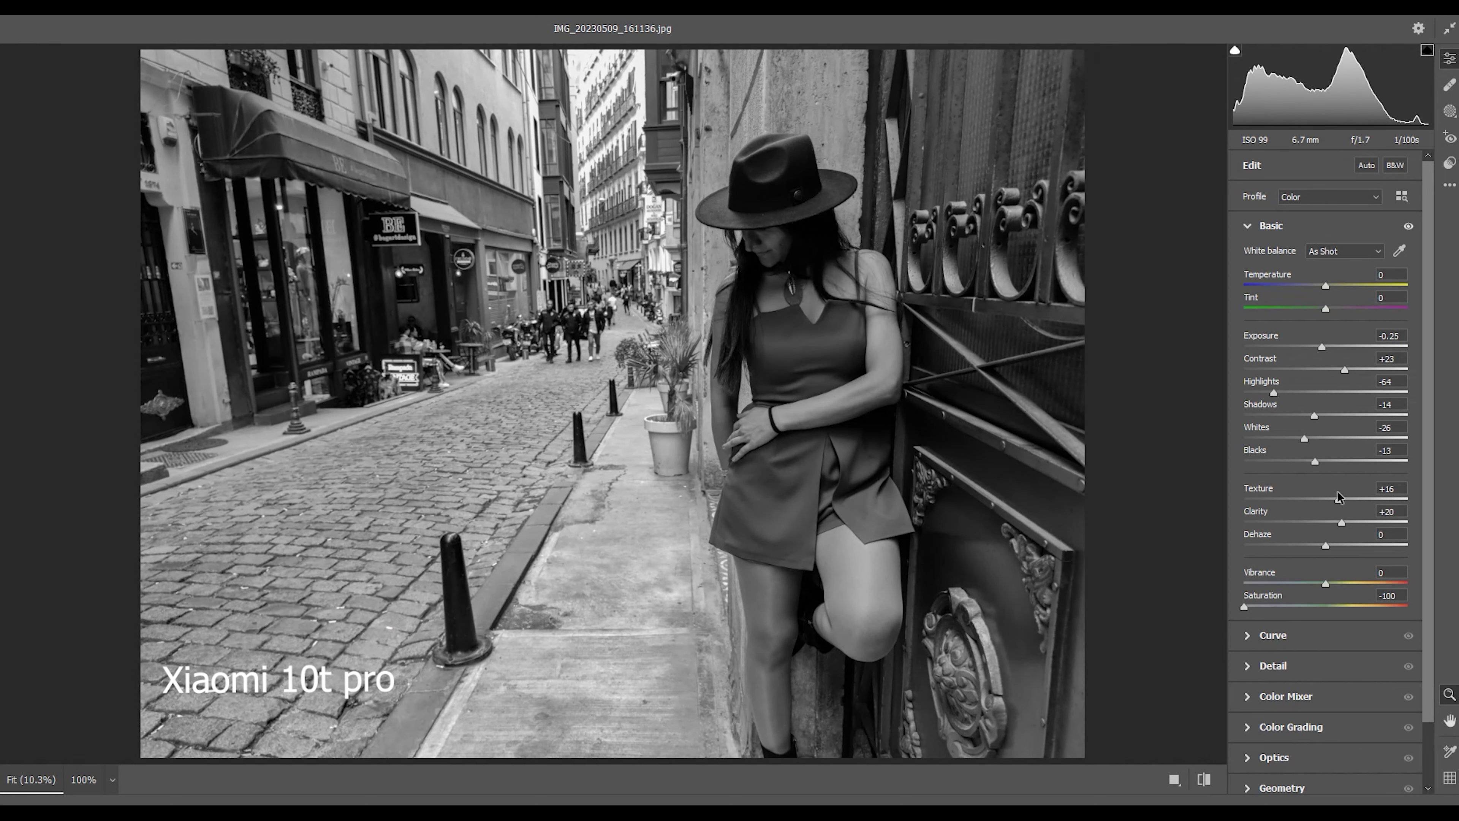
# Zoom to 100% to inspect the people, dress, face and earring, then view the whole photo.
pyautogui.click(534, 316)
pyautogui.click(831, 373)
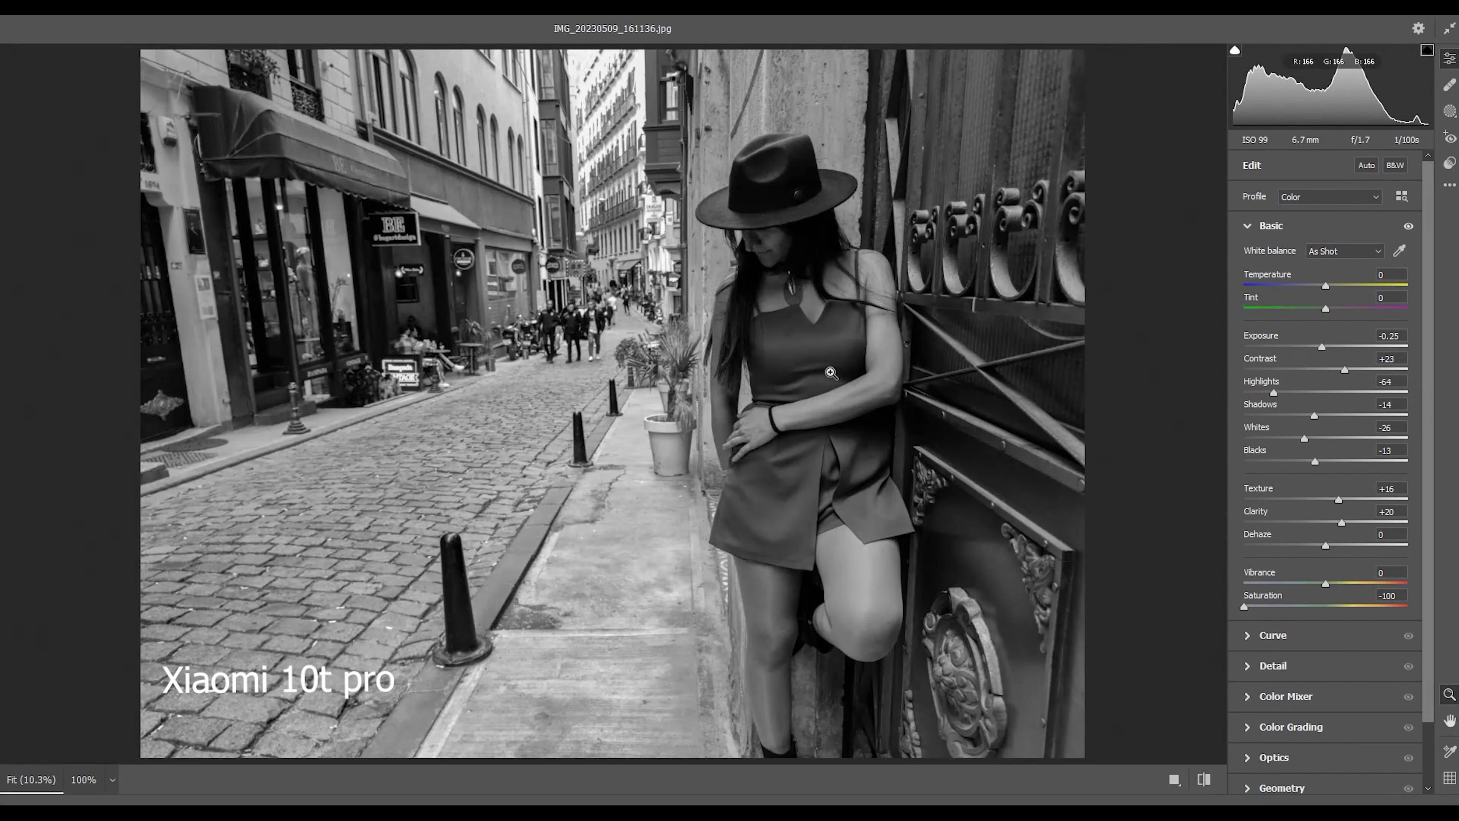
pyautogui.click(811, 332)
pyautogui.click(780, 241)
pyautogui.click(771, 231)
pyautogui.click(829, 358)
pyautogui.click(799, 305)
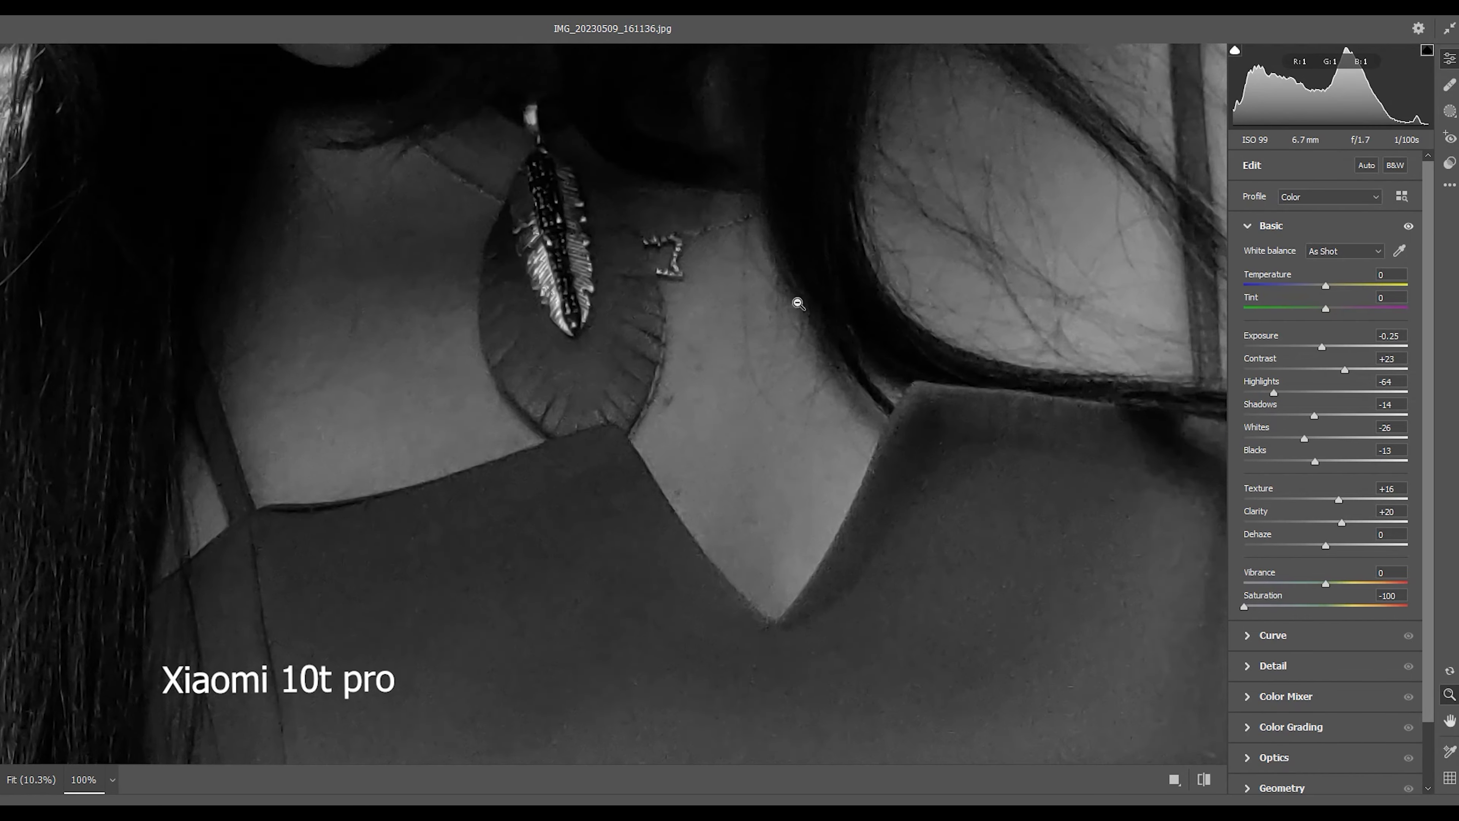
pyautogui.click(585, 290)
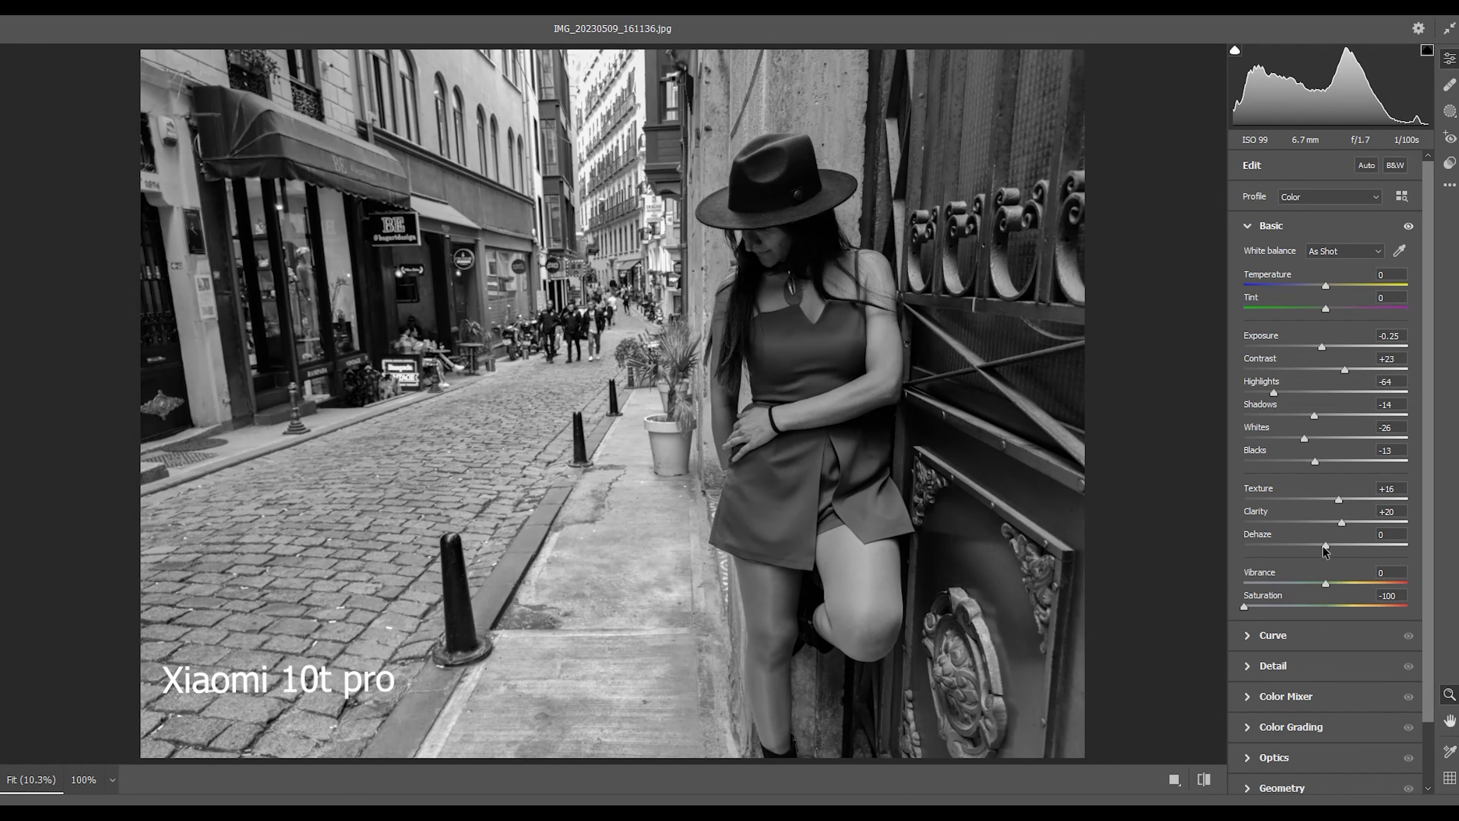
# Add moderate Dehaze (+19) and lower the Whites slightly.
pyautogui.moveTo(1323, 548); pyautogui.dragTo(1369, 545)
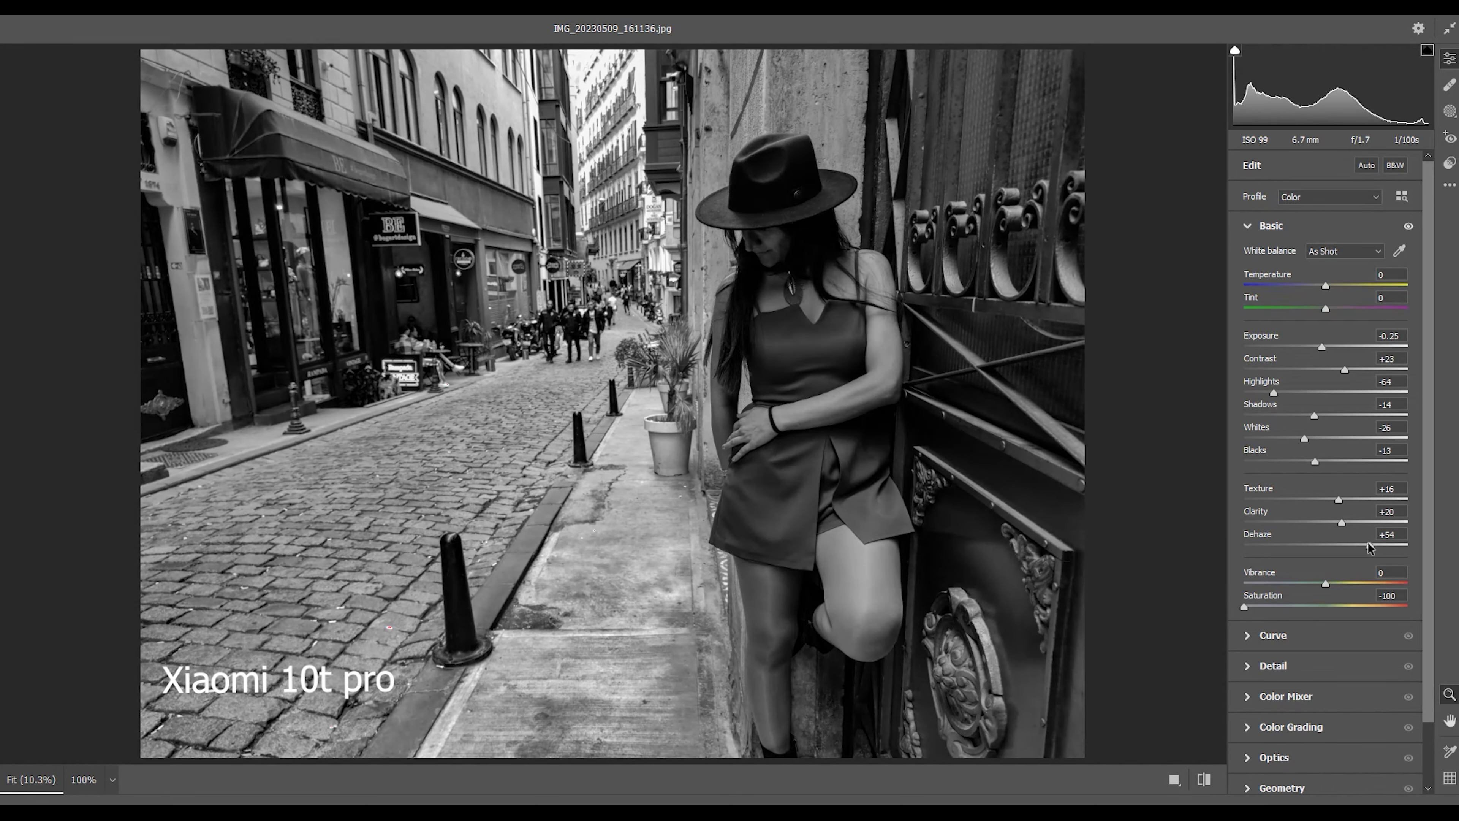
pyautogui.moveTo(1369, 547)
pyautogui.mouseDown()
pyautogui.moveTo(1327, 546)
pyautogui.moveTo(1389, 522)
pyautogui.moveTo(1297, 522)
pyautogui.moveTo(1361, 549)
pyautogui.moveTo(1341, 546)
pyautogui.mouseUp()
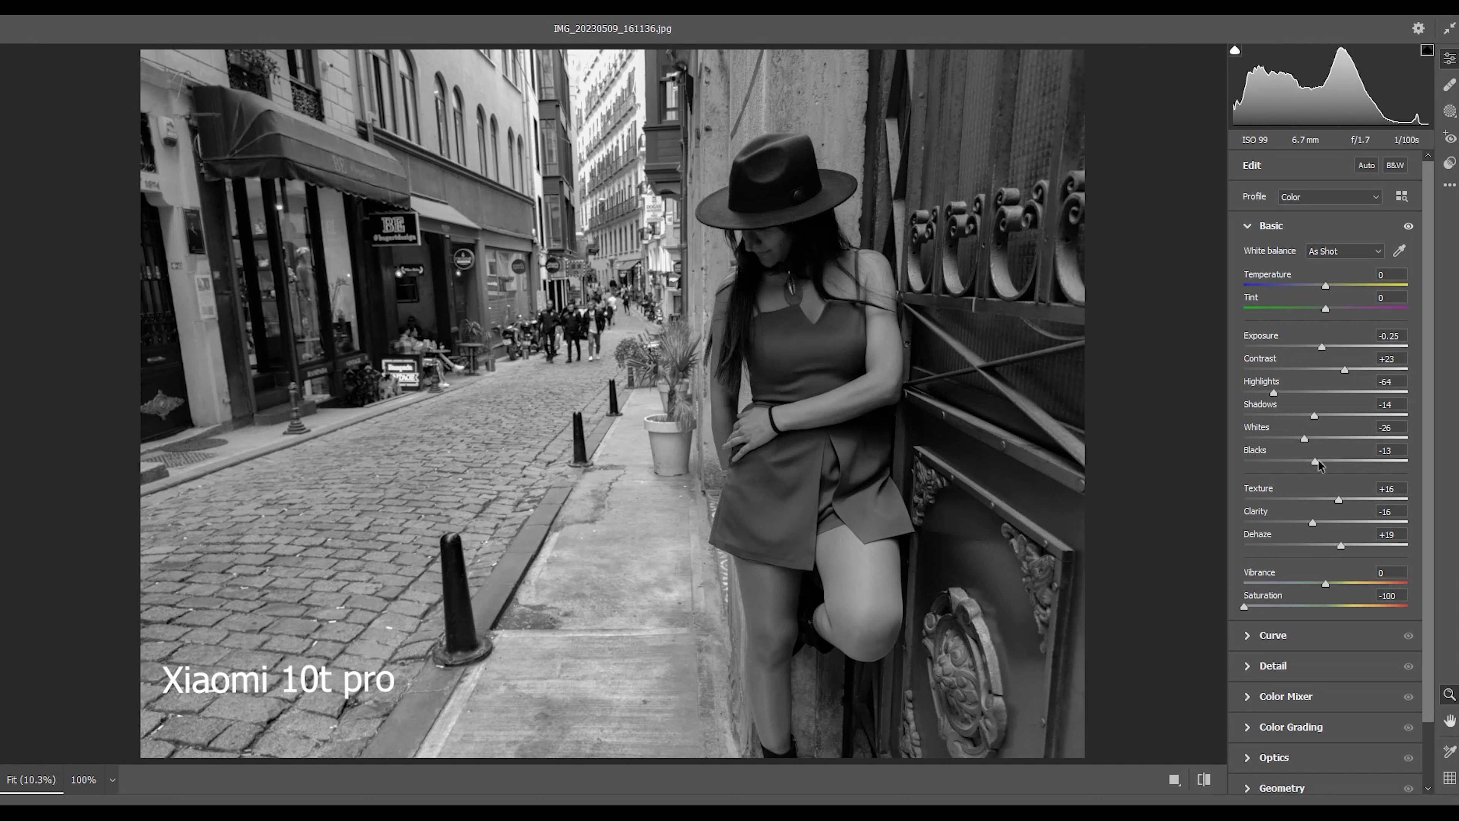
pyautogui.moveTo(1306, 439)
pyautogui.mouseDown()
pyautogui.moveTo(1365, 424)
pyautogui.moveTo(1359, 368)
pyautogui.mouseUp()
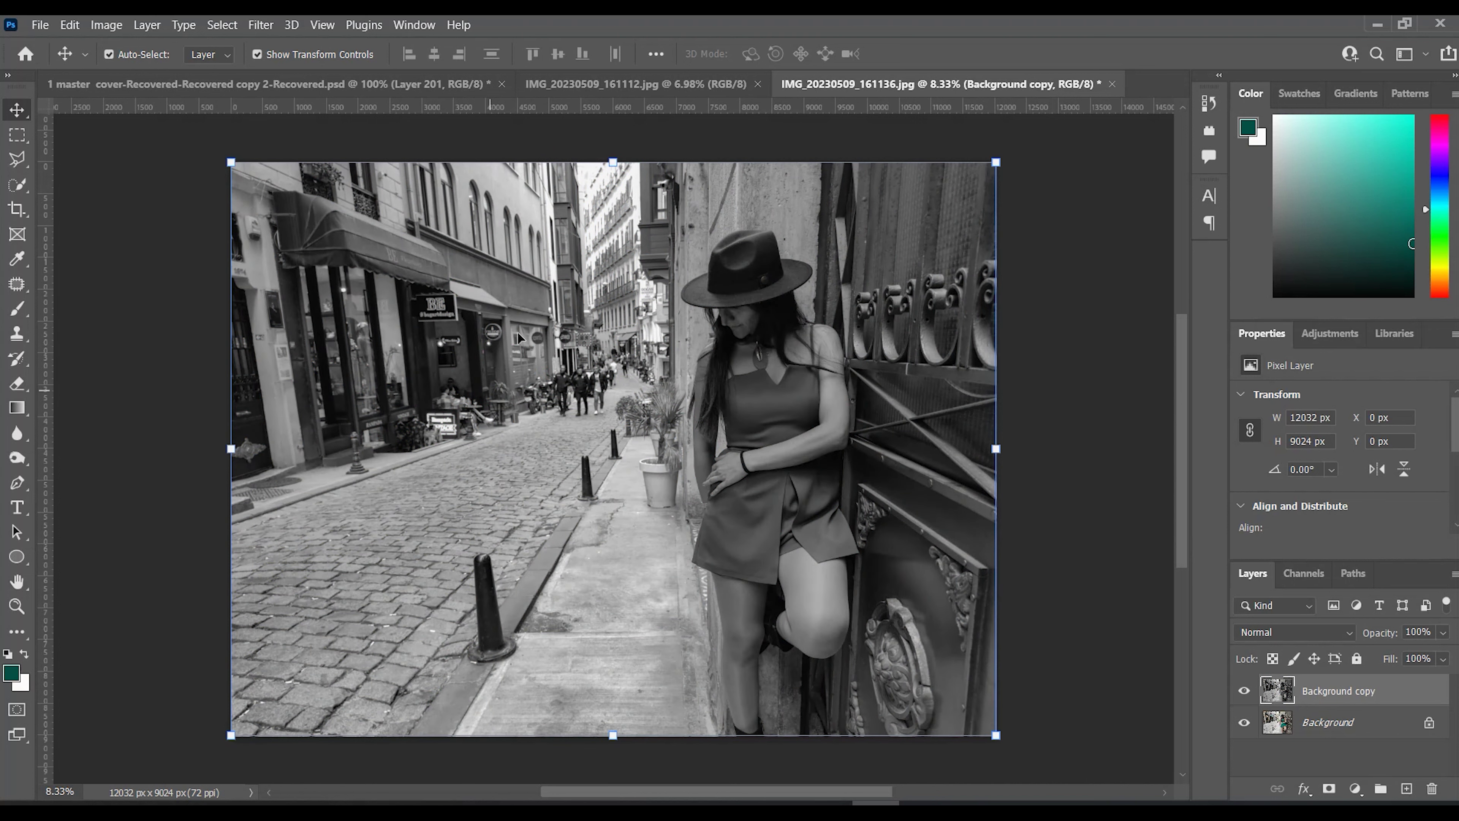
# Reopen Camera Raw on Background copy and set Effects Vignetting to -35.
pyautogui.click(268, 28)
pyautogui.click(343, 158)
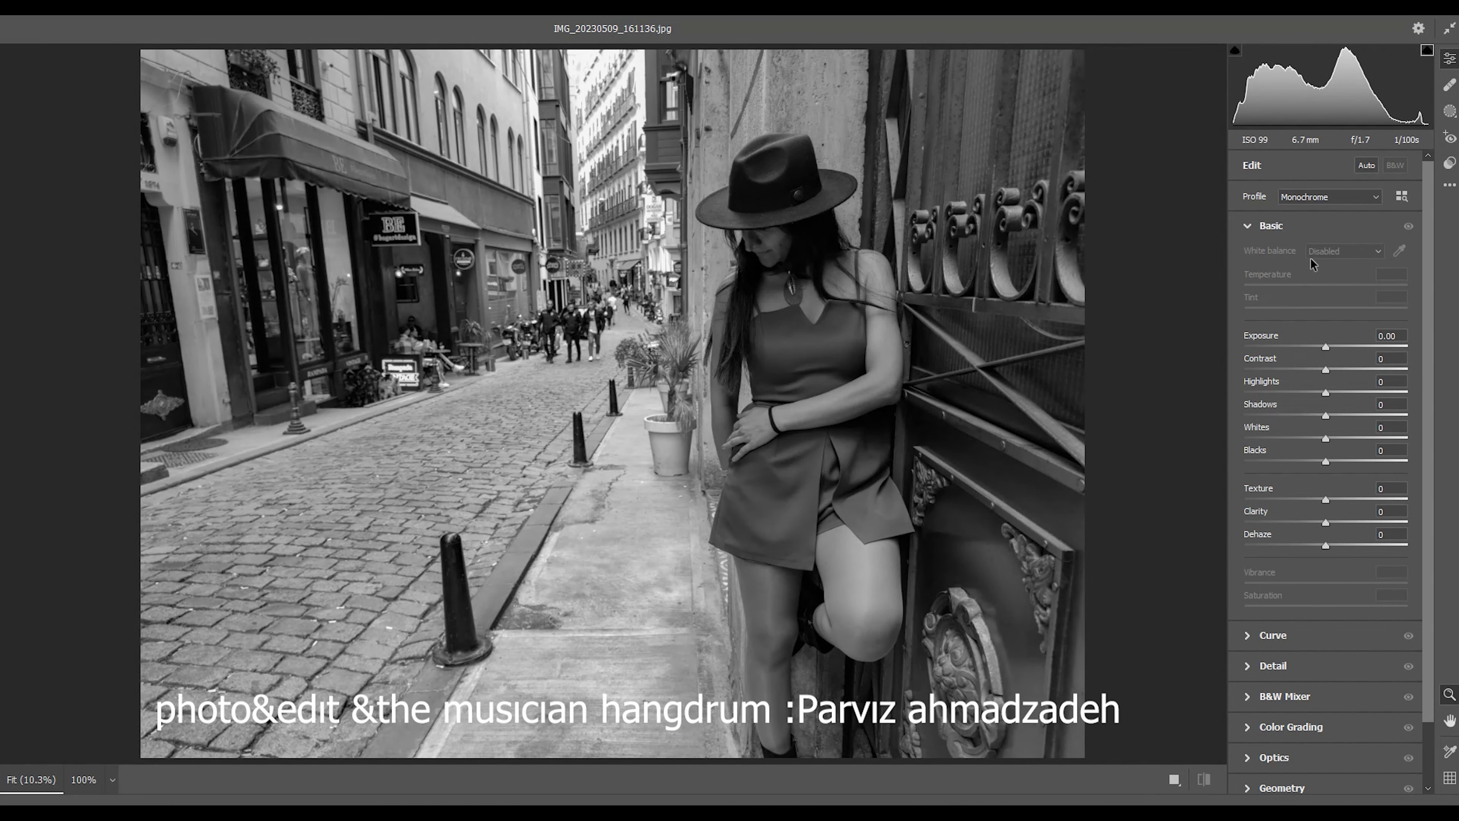
pyautogui.click(1249, 227)
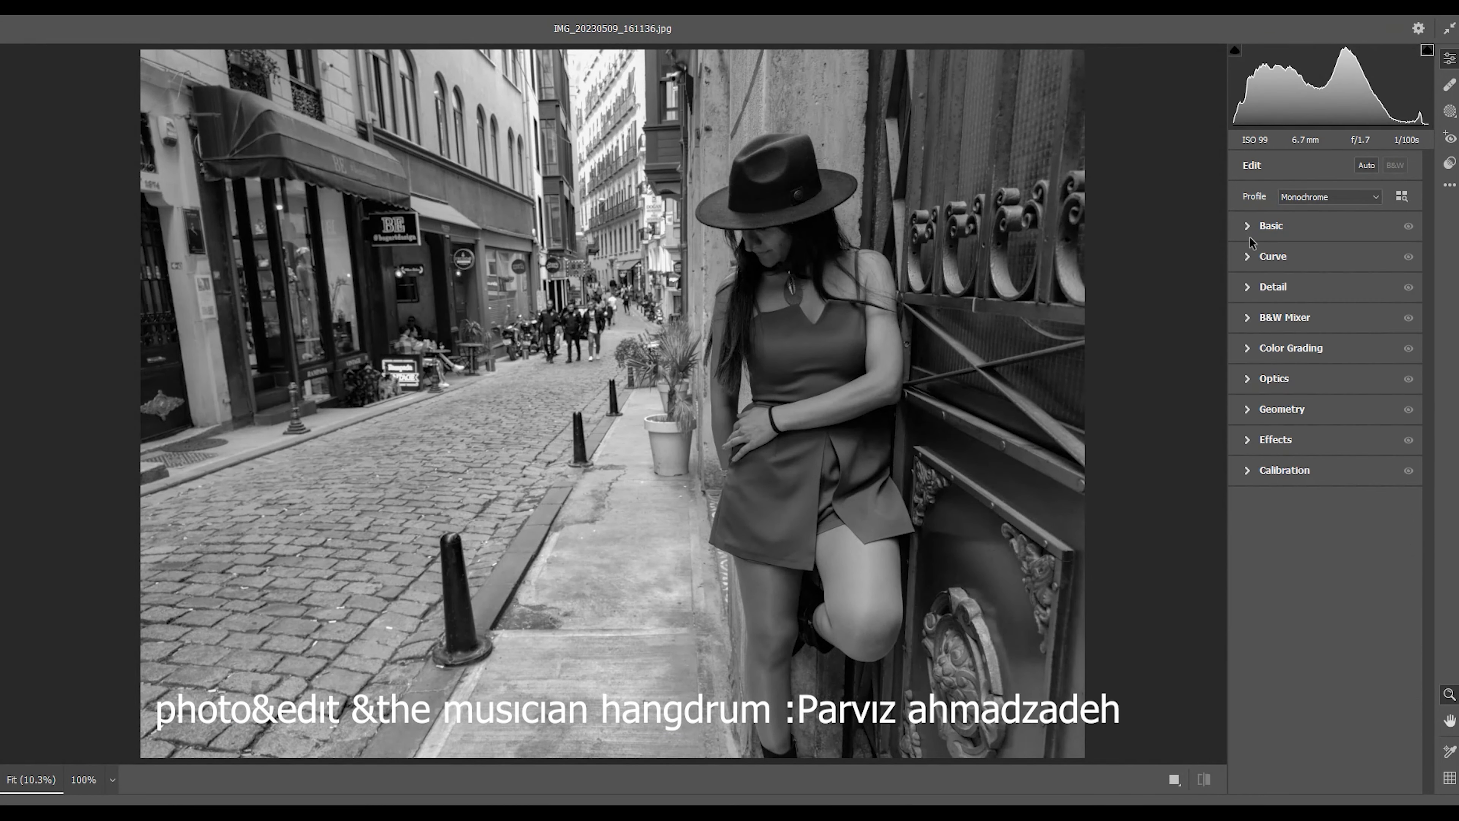
pyautogui.click(1250, 443)
pyautogui.moveTo(1326, 505); pyautogui.dragTo(1297, 505)
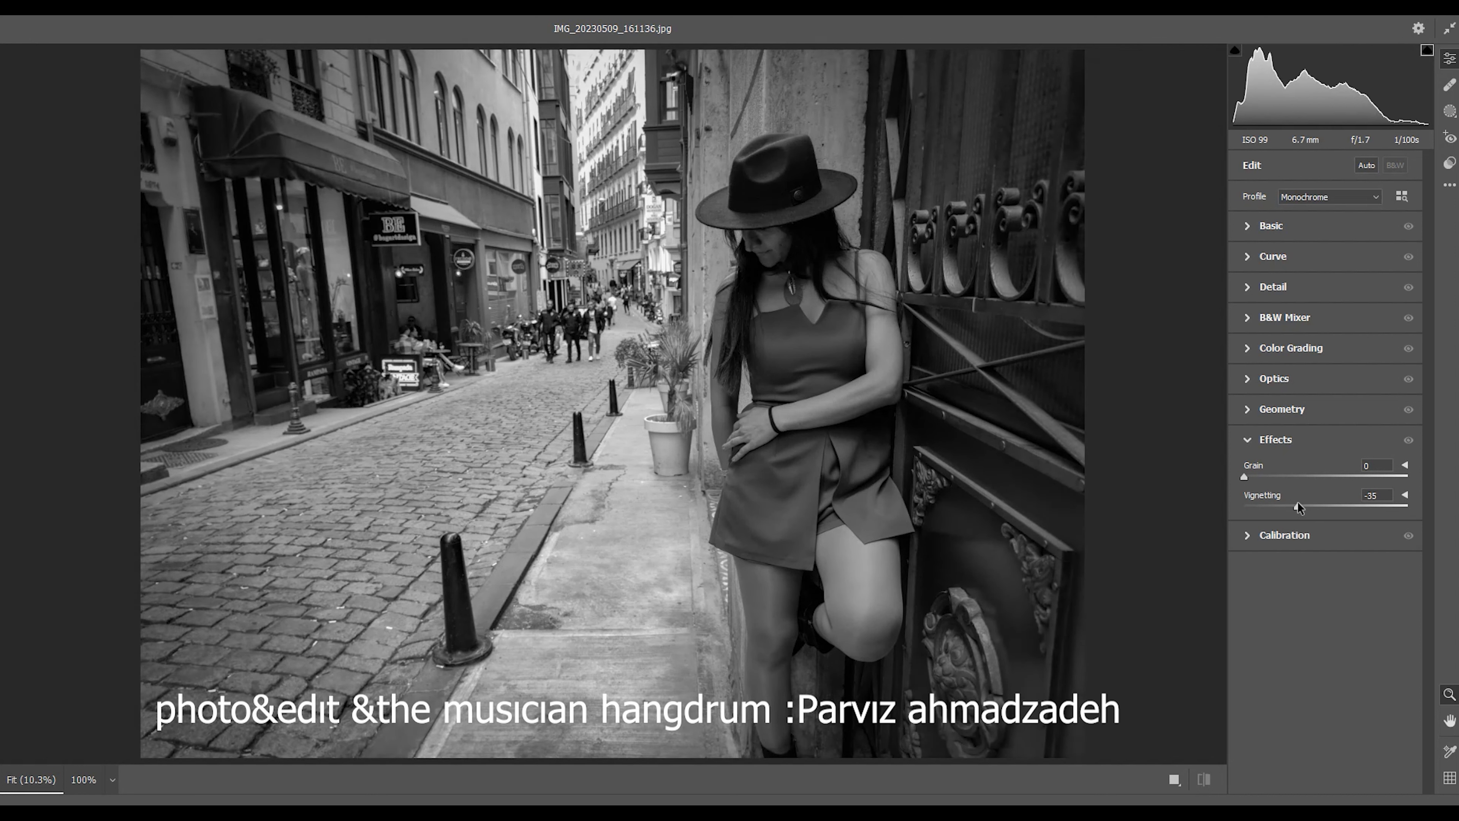
# Raise Highlights and lower Clarity to -14 in Basic, then apply the second Camera Raw pass.
pyautogui.click(1246, 227)
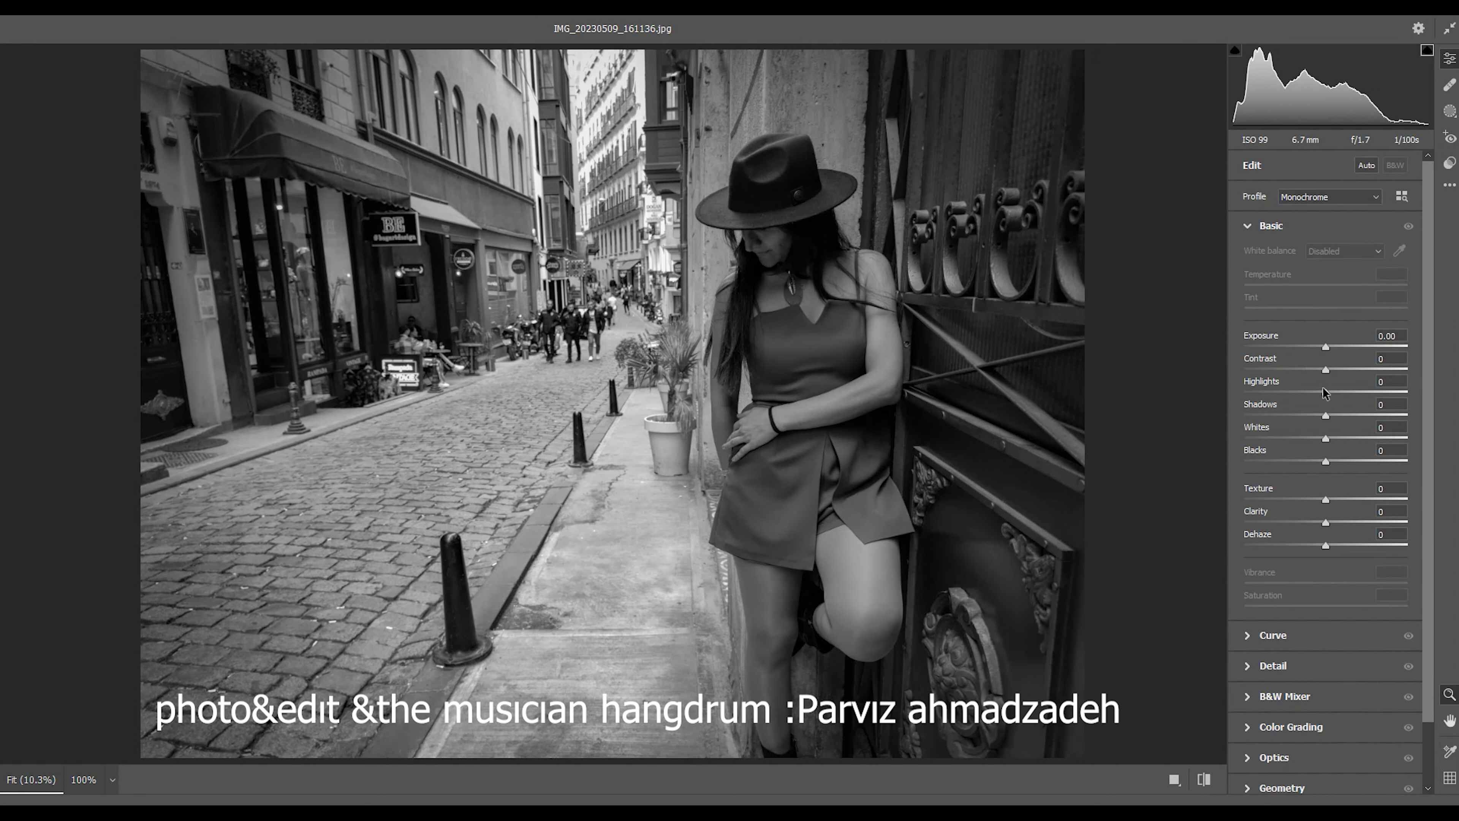
pyautogui.moveTo(1285, 394)
pyautogui.mouseDown()
pyautogui.moveTo(1310, 394)
pyautogui.moveTo(1264, 397)
pyautogui.moveTo(1347, 369)
pyautogui.moveTo(1343, 420)
pyautogui.moveTo(1301, 461)
pyautogui.moveTo(1332, 461)
pyautogui.moveTo(1322, 522)
pyautogui.moveTo(1349, 545)
pyautogui.moveTo(1371, 512)
pyautogui.moveTo(1323, 504)
pyautogui.mouseUp()
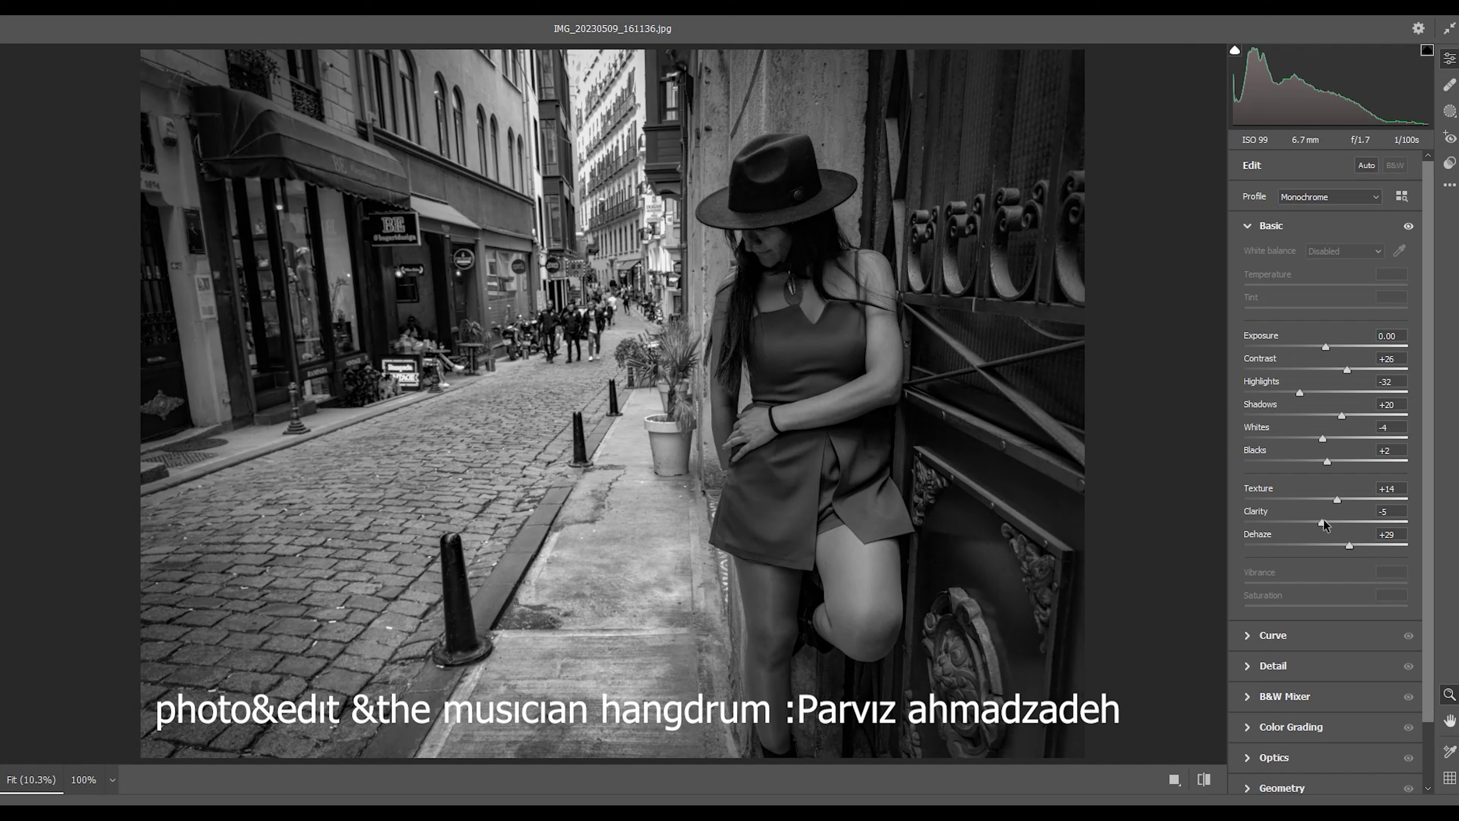
pyautogui.moveTo(1323, 523)
pyautogui.mouseDown()
pyautogui.moveTo(1305, 523)
pyautogui.moveTo(1336, 522)
pyautogui.mouseUp()
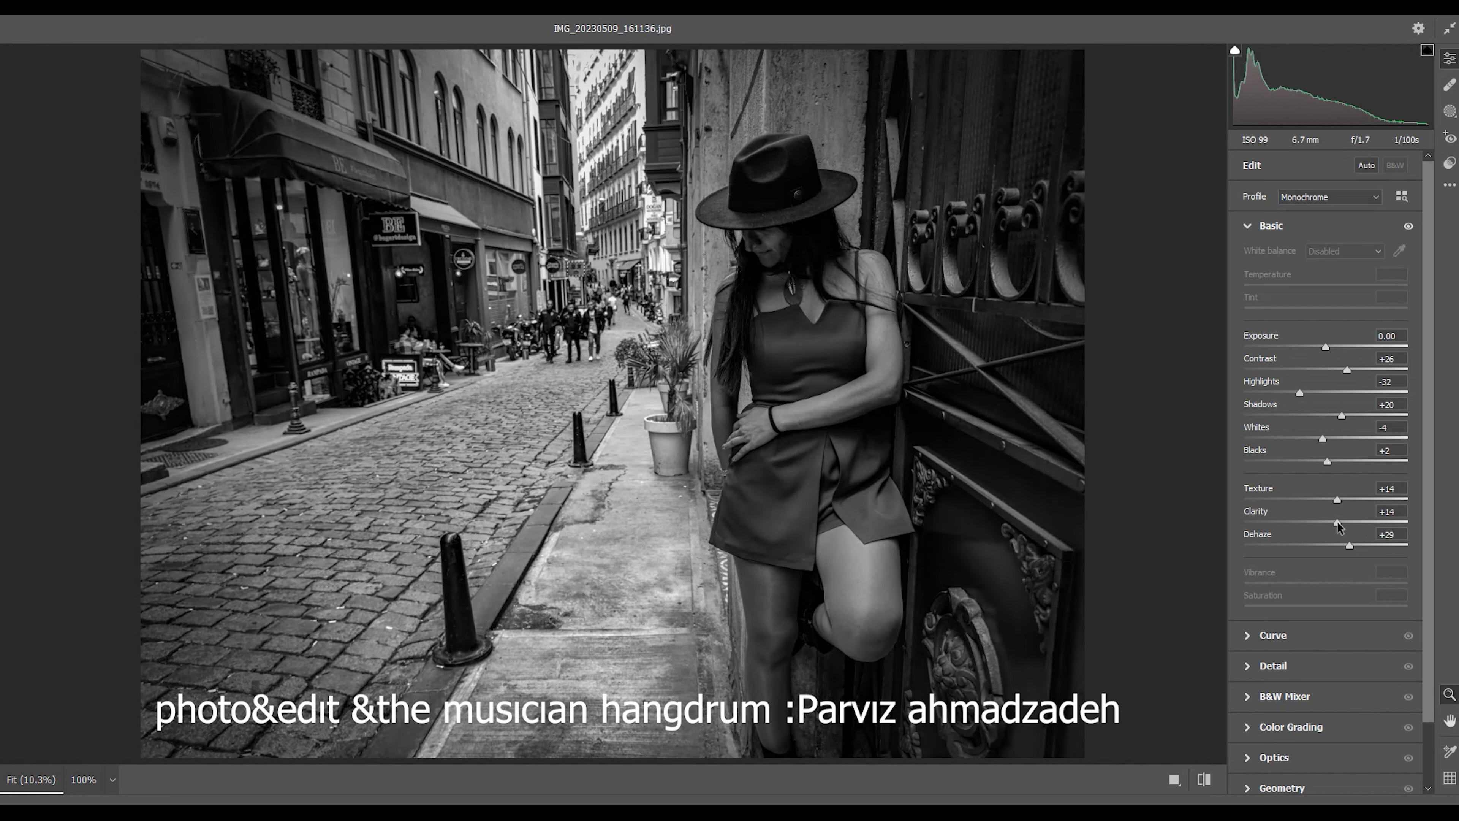
pyautogui.moveTo(1336, 522); pyautogui.dragTo(1302, 522)
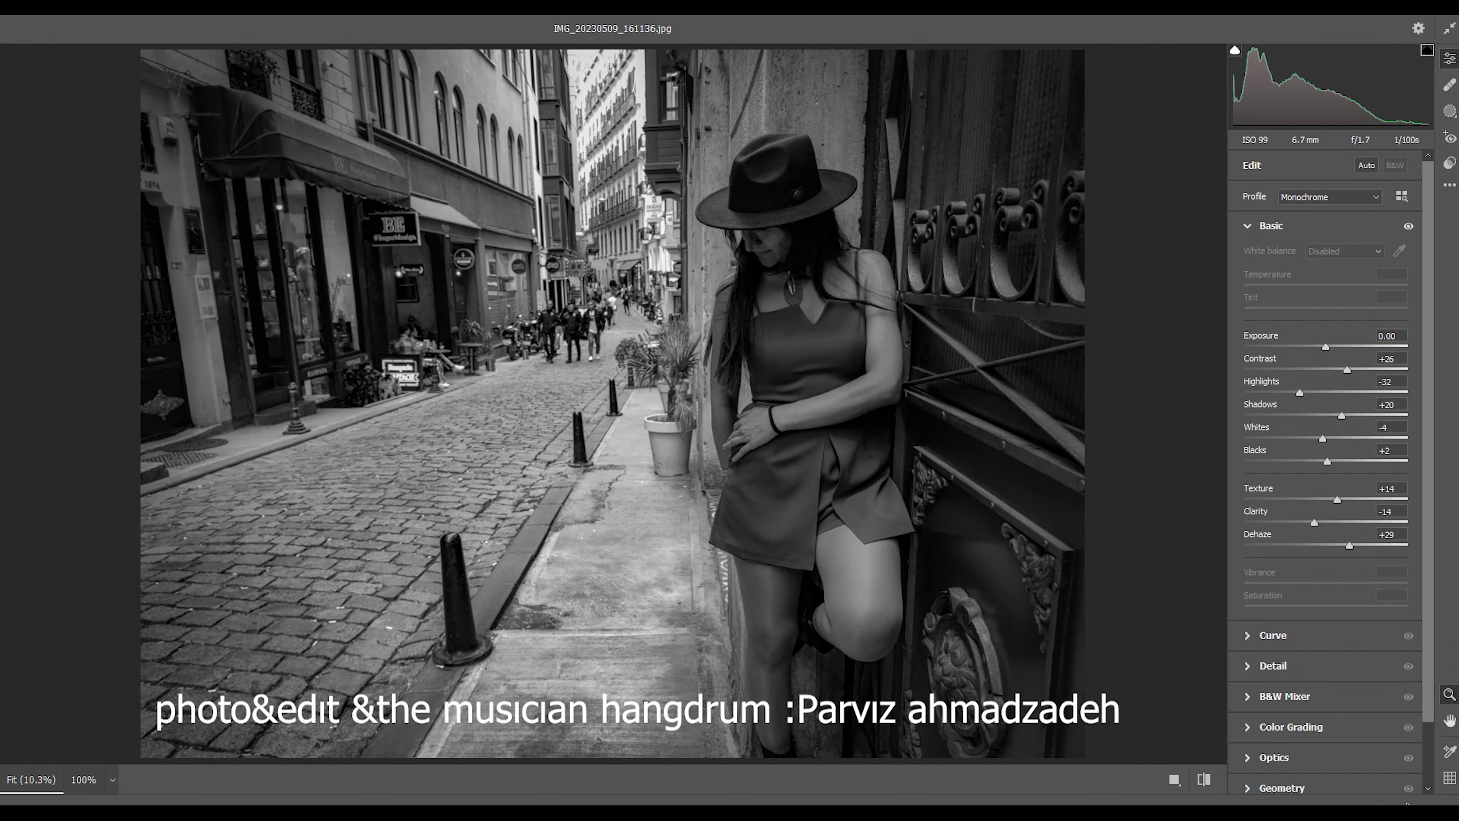
pyautogui.click(1418, 800)
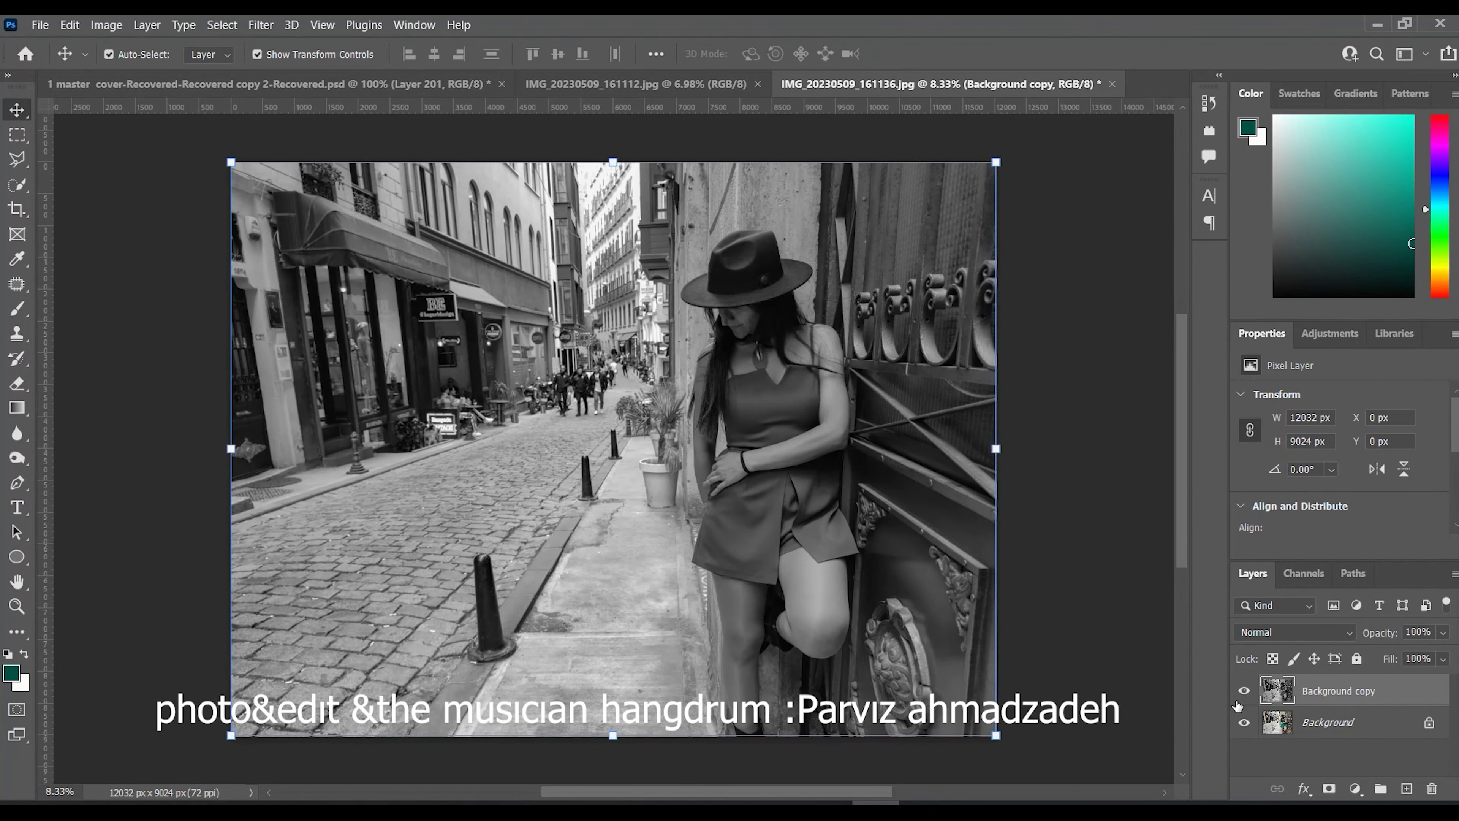
# Hide Background copy, duplicate the colour Background as Background copy 2, and start a Black & White adjustment.
pyautogui.click(1245, 690)
pyautogui.moveTo(1333, 723); pyautogui.dragTo(1407, 788)
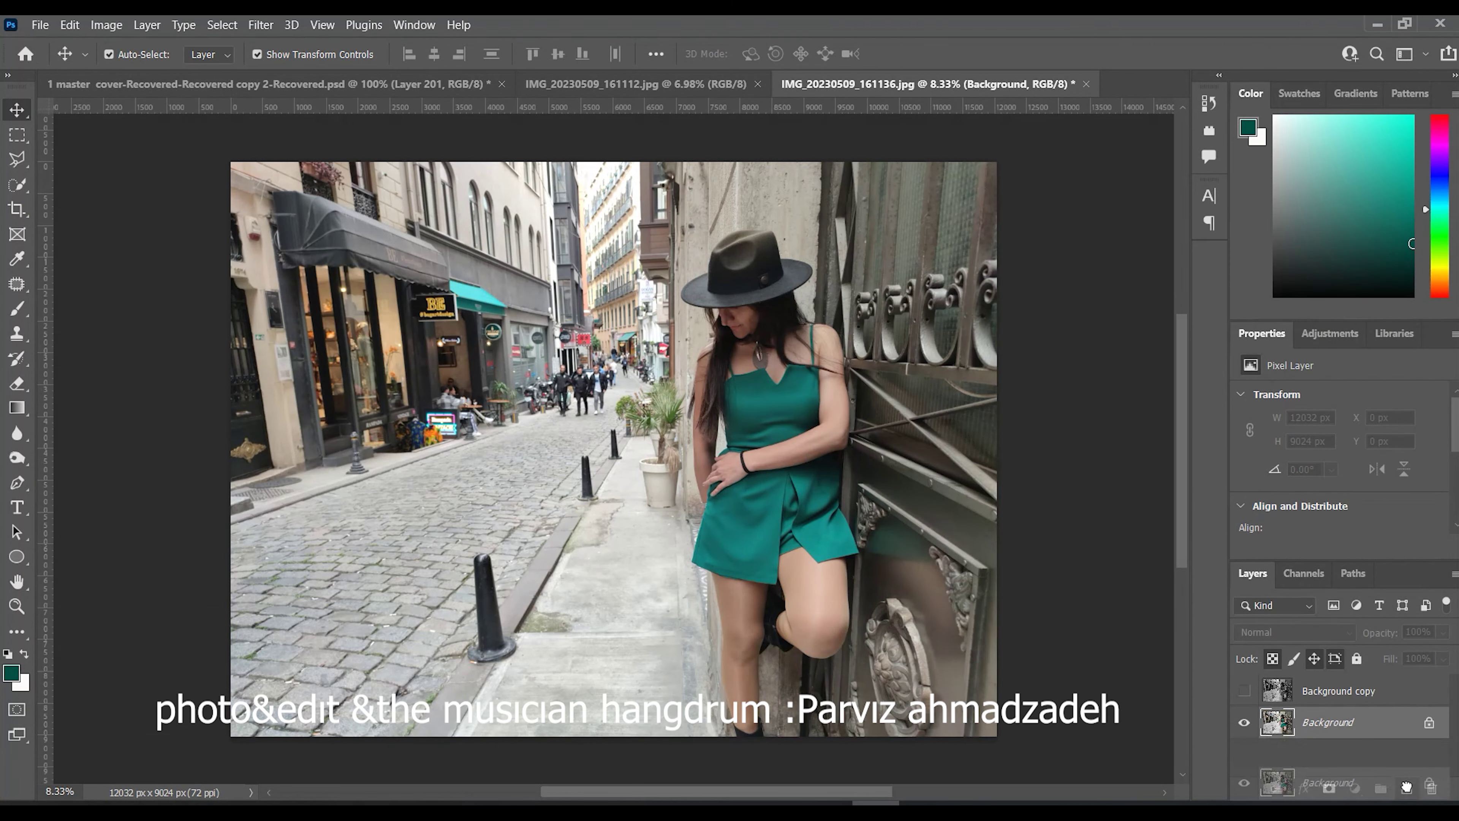
pyautogui.click(129, 27)
pyautogui.moveTo(136, 70)
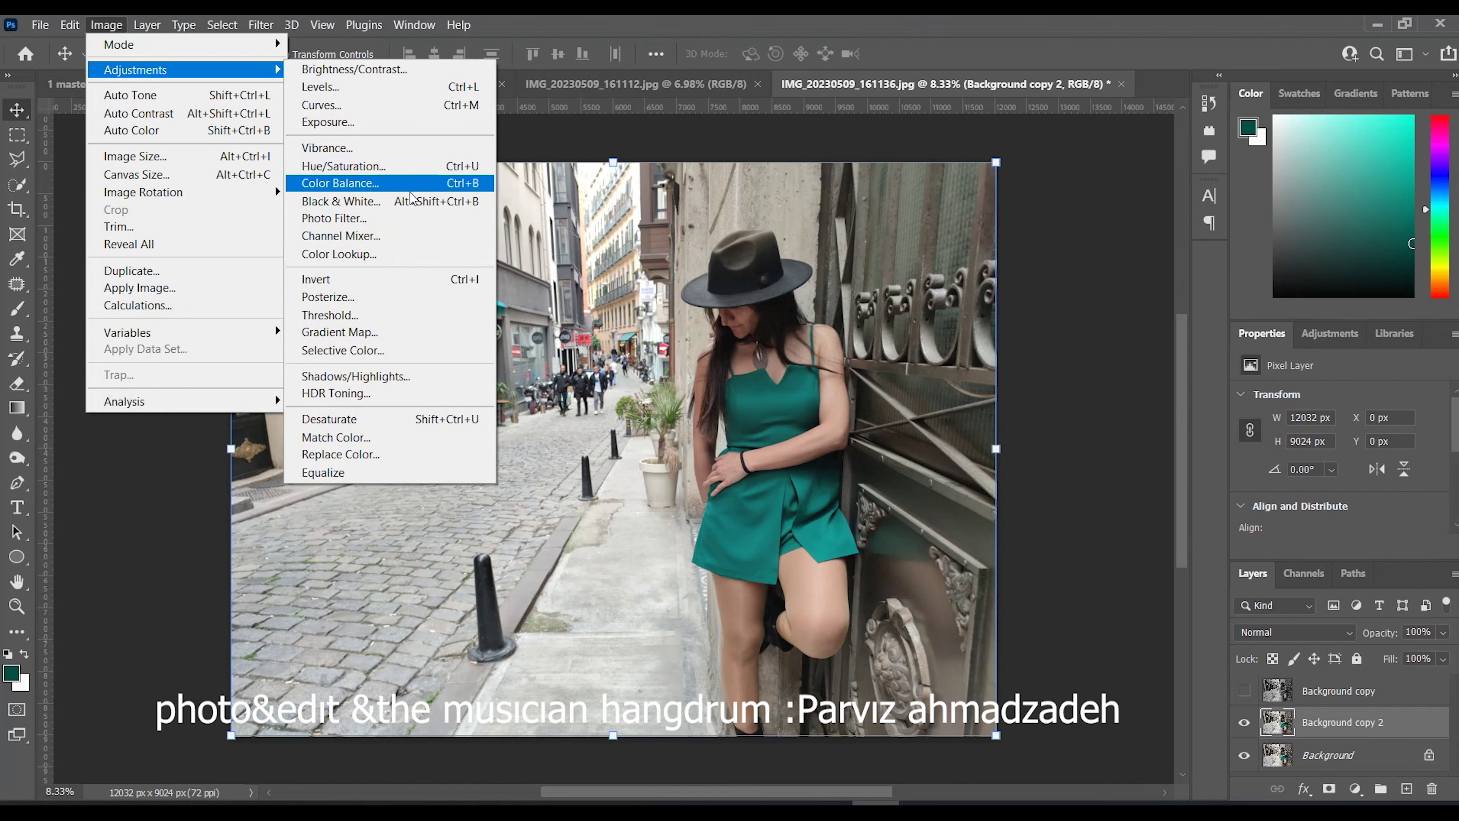
pyautogui.click(411, 201)
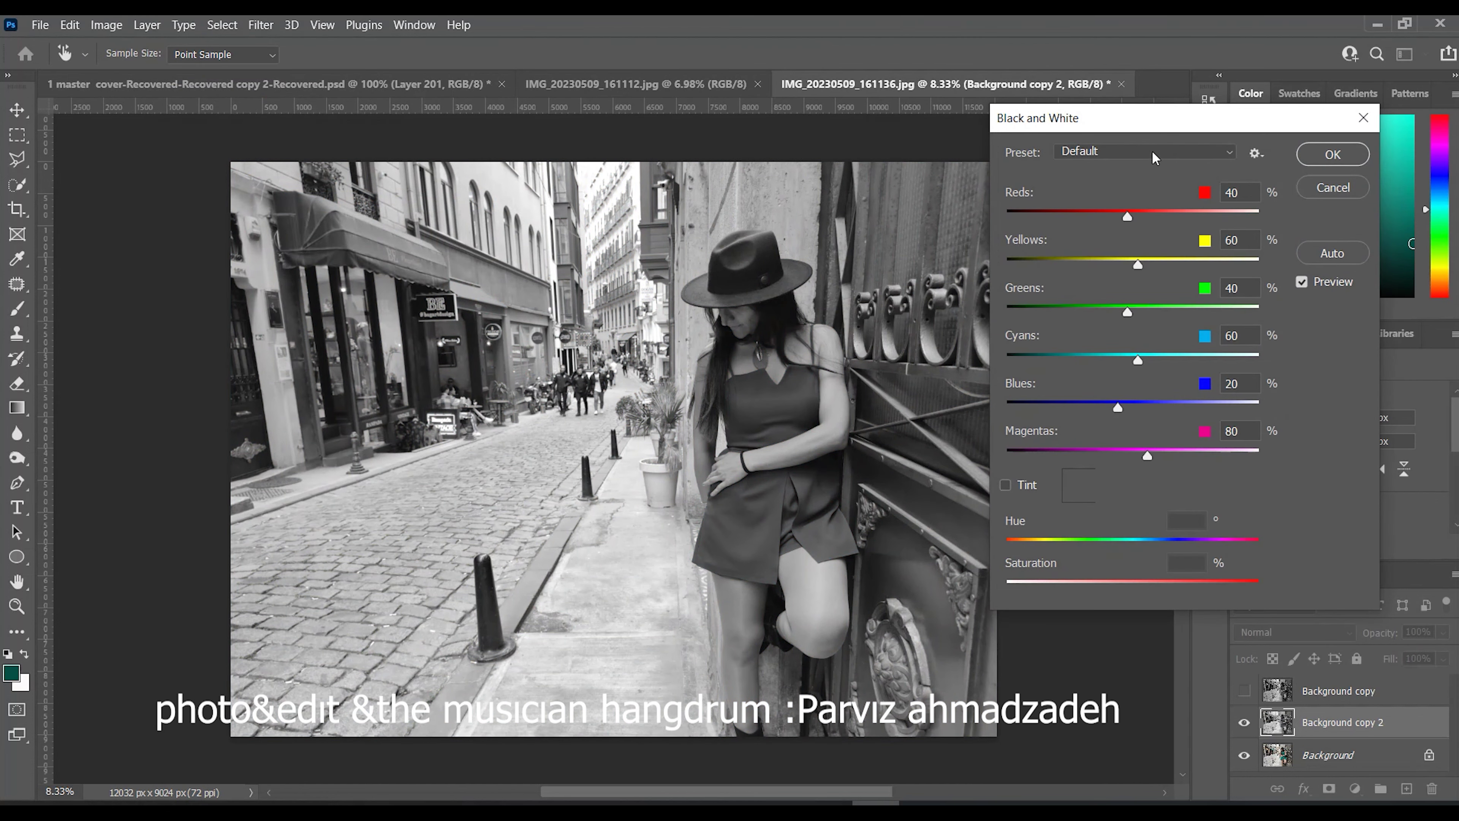
# Compare the Black and White presets, starting with Darker, and apply Green Filter.
pyautogui.click(1155, 153)
pyautogui.click(1123, 204)
pyautogui.scroll(-1, 1114, 155)
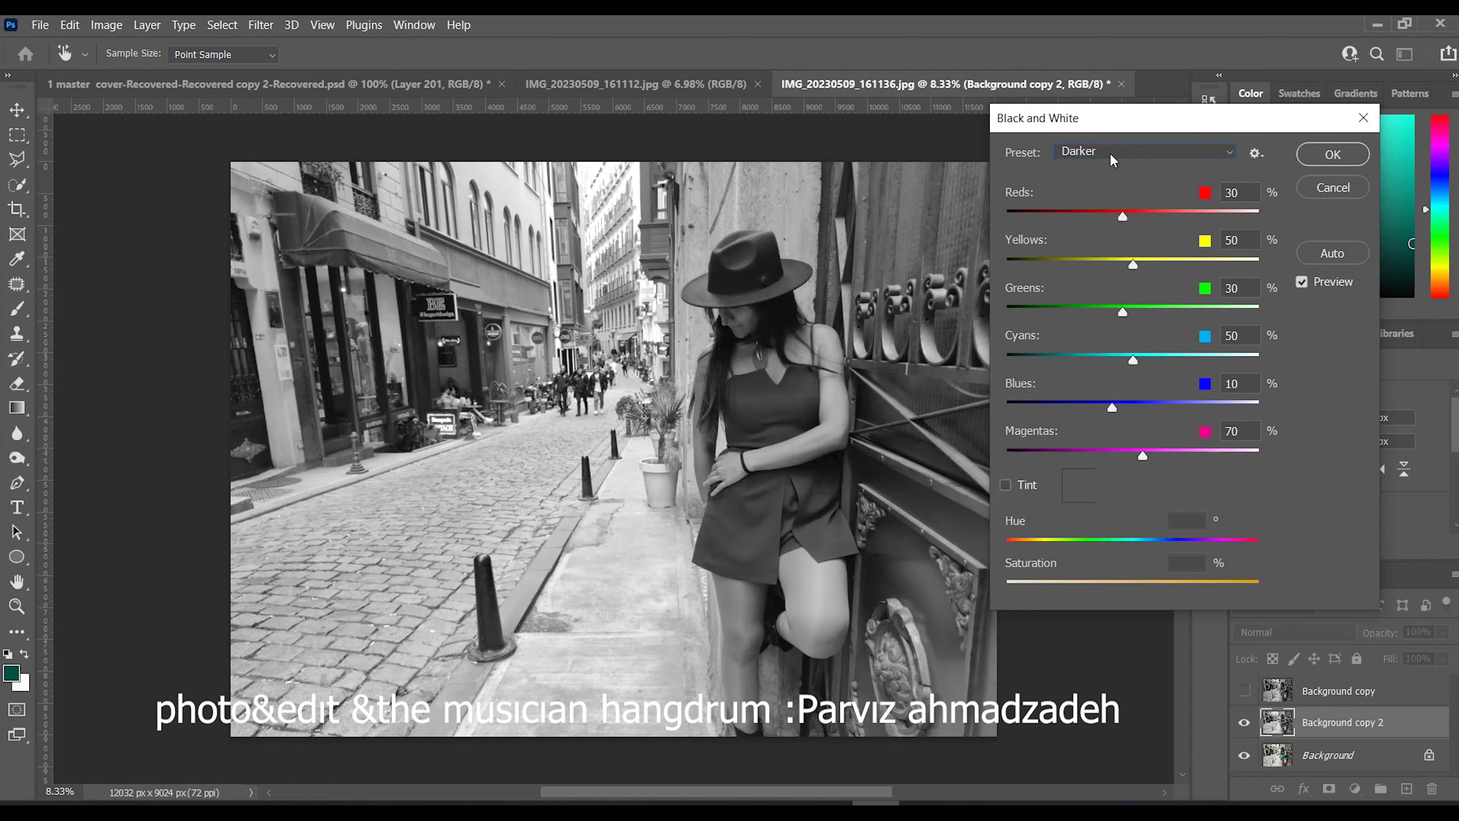
pyautogui.scroll(-1, 1113, 161)
pyautogui.scroll(-1, 1112, 161)
pyautogui.scroll(-1, 1113, 160)
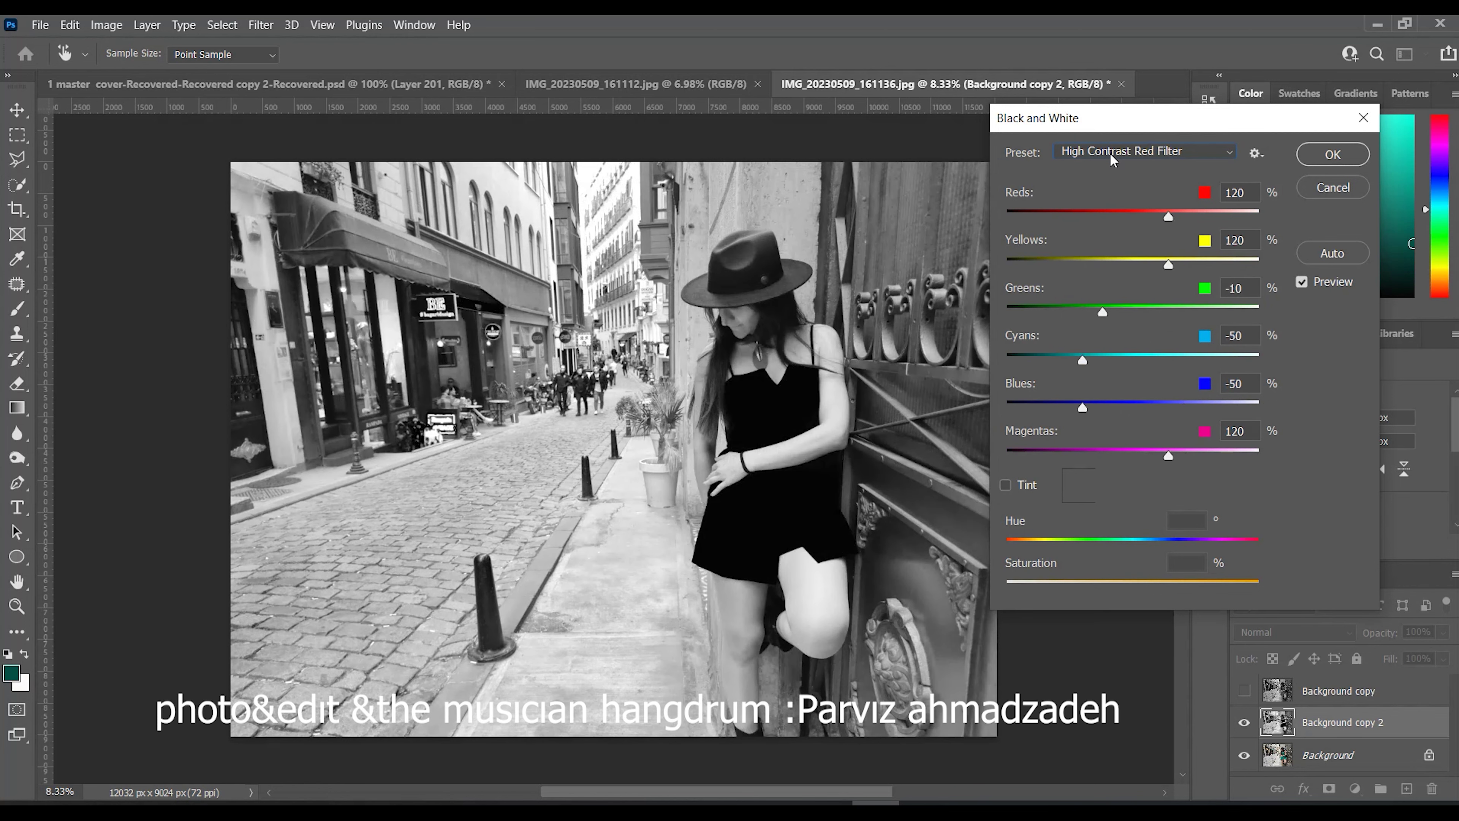
pyautogui.scroll(-1, 1112, 161)
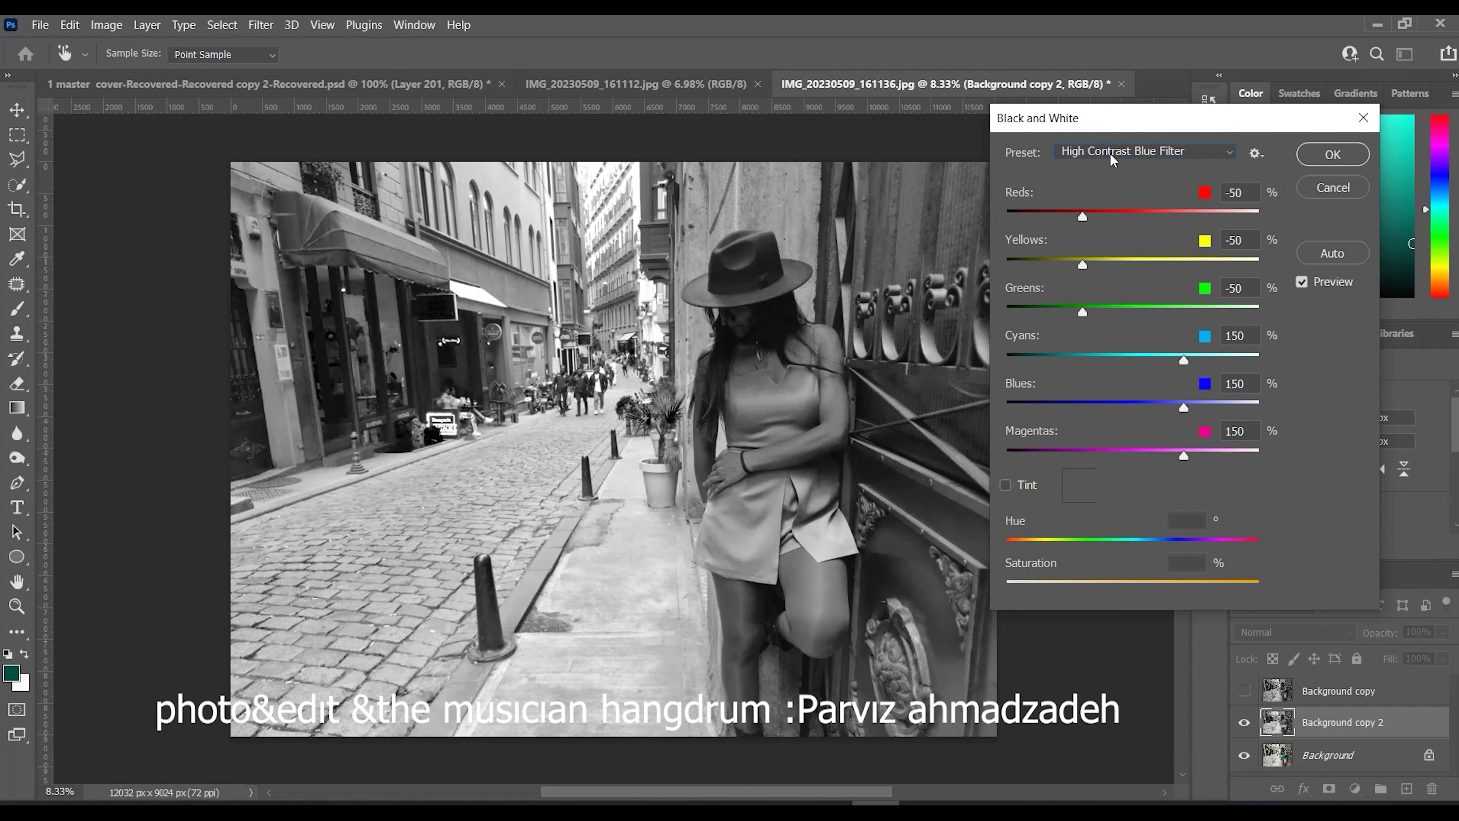
pyautogui.scroll(-1, 1113, 160)
pyautogui.scroll(-1, 1113, 161)
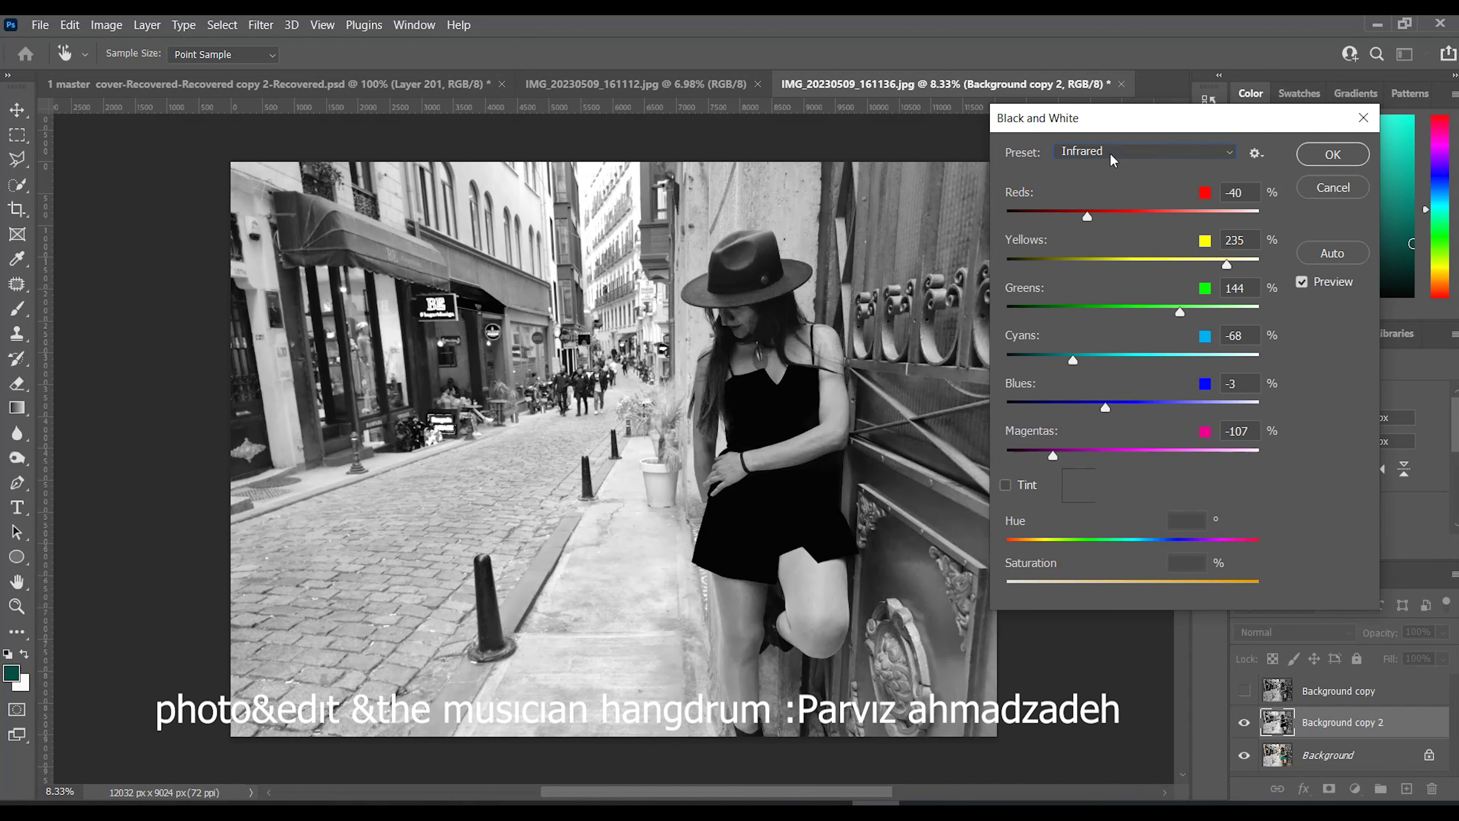
pyautogui.scroll(1, 1112, 160)
pyautogui.scroll(-1, 1113, 160)
pyautogui.scroll(-1, 1113, 160)
pyautogui.scroll(-1, 1113, 160)
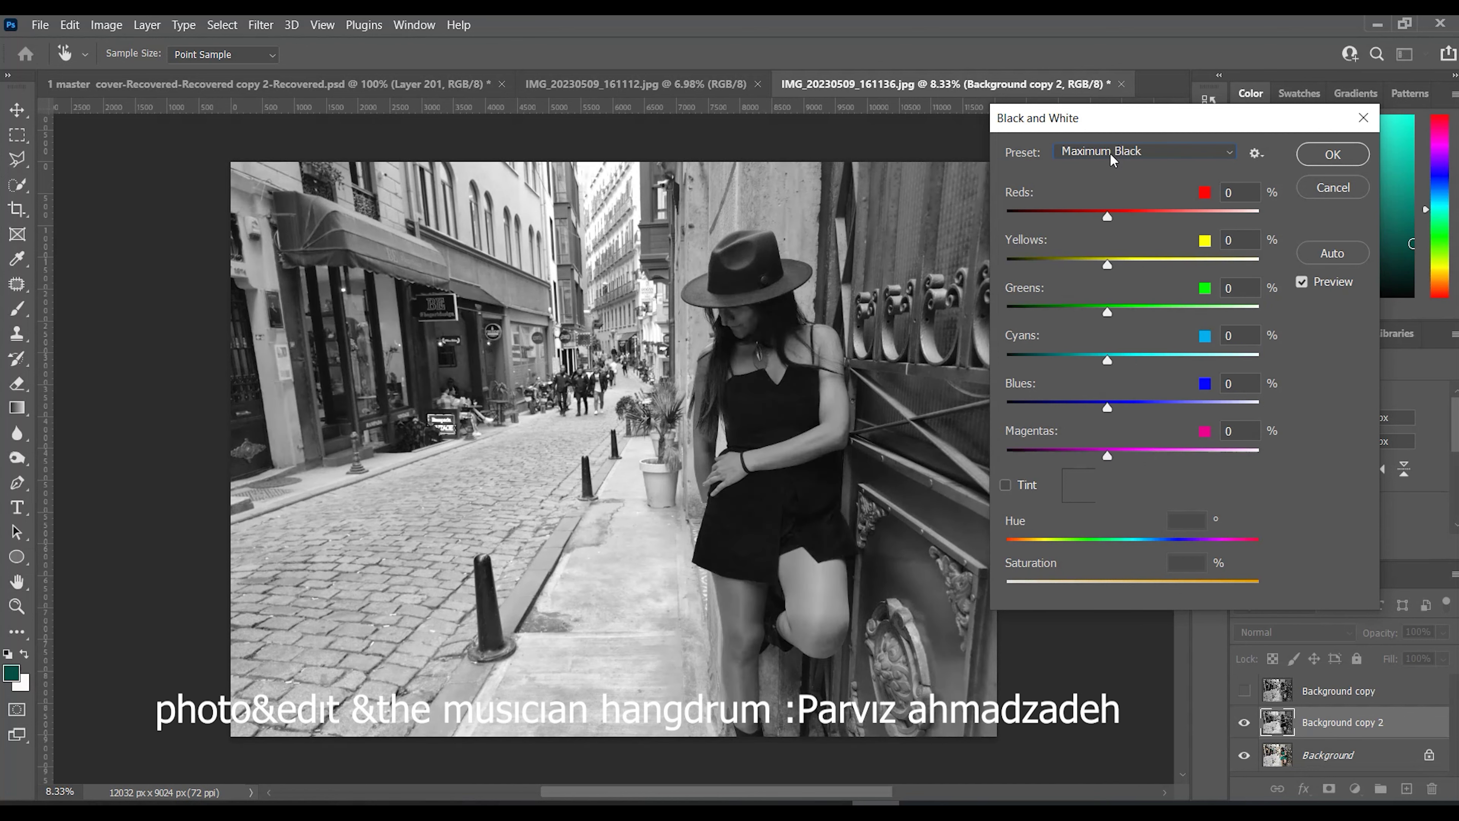
pyautogui.scroll(-1, 1113, 160)
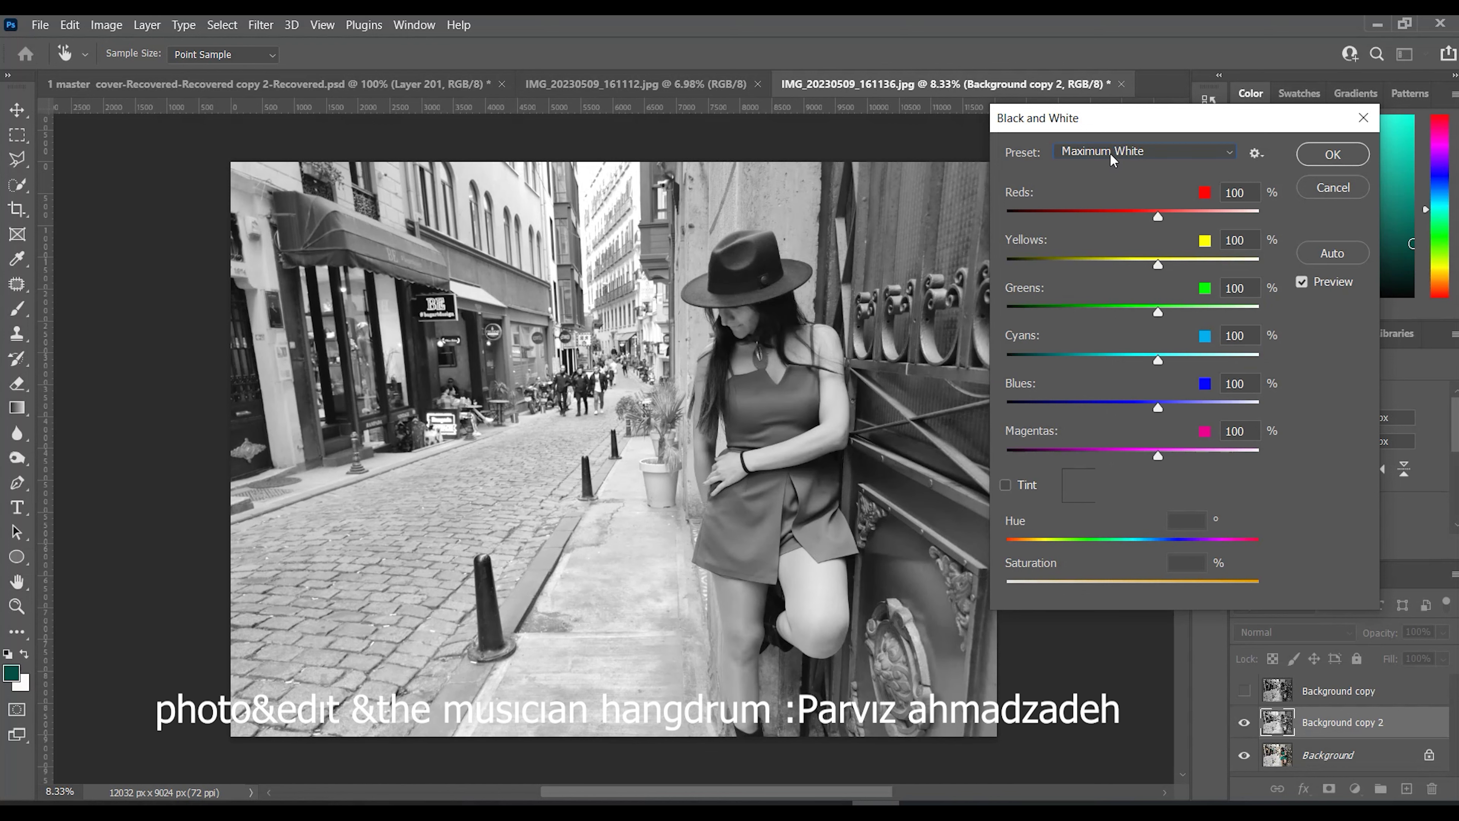
pyautogui.scroll(-1, 1112, 160)
pyautogui.scroll(-1, 1113, 161)
pyautogui.scroll(-1, 1112, 161)
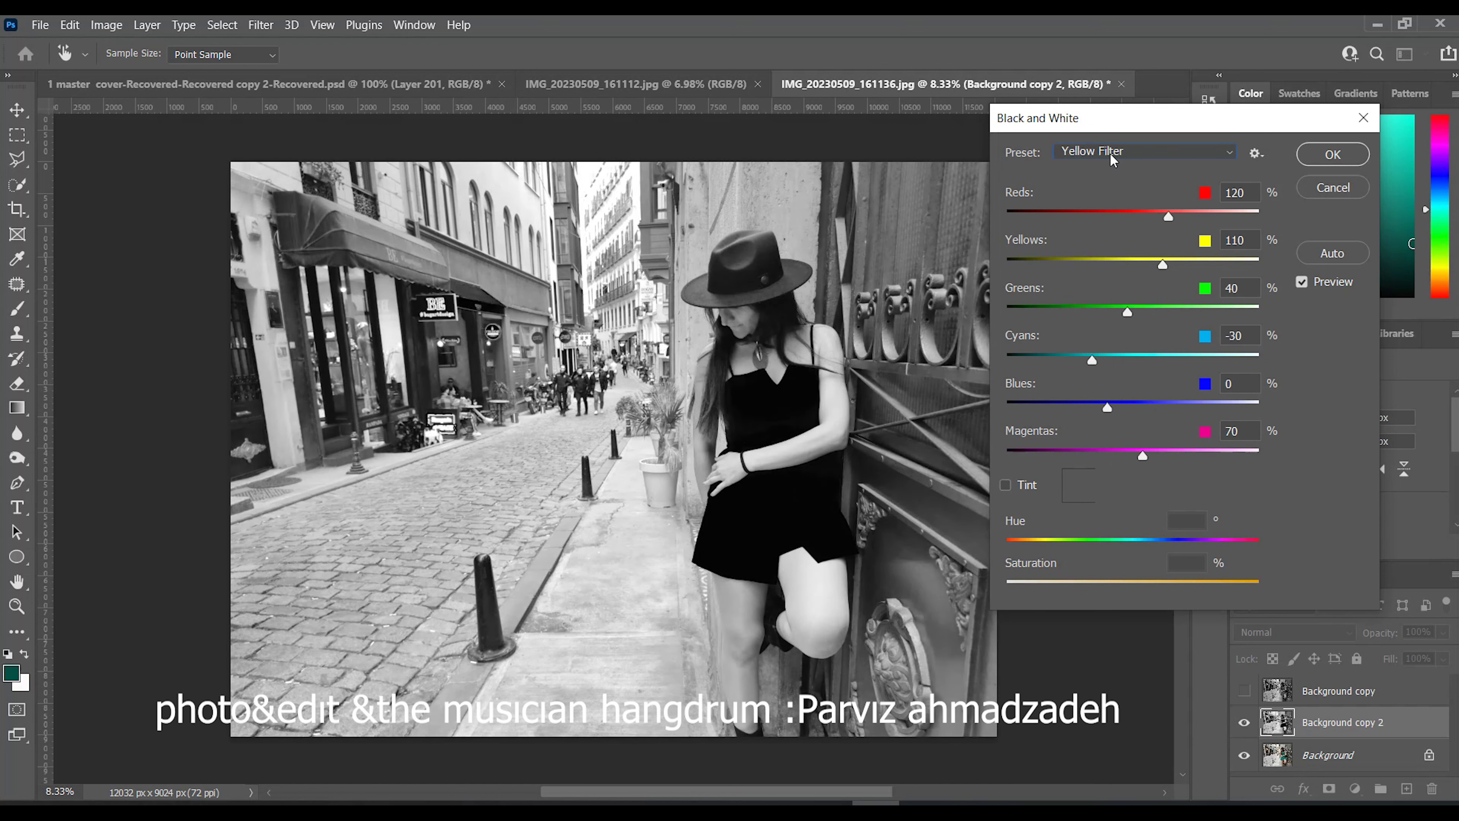
pyautogui.scroll(1, 1112, 160)
pyautogui.scroll(1, 1112, 160)
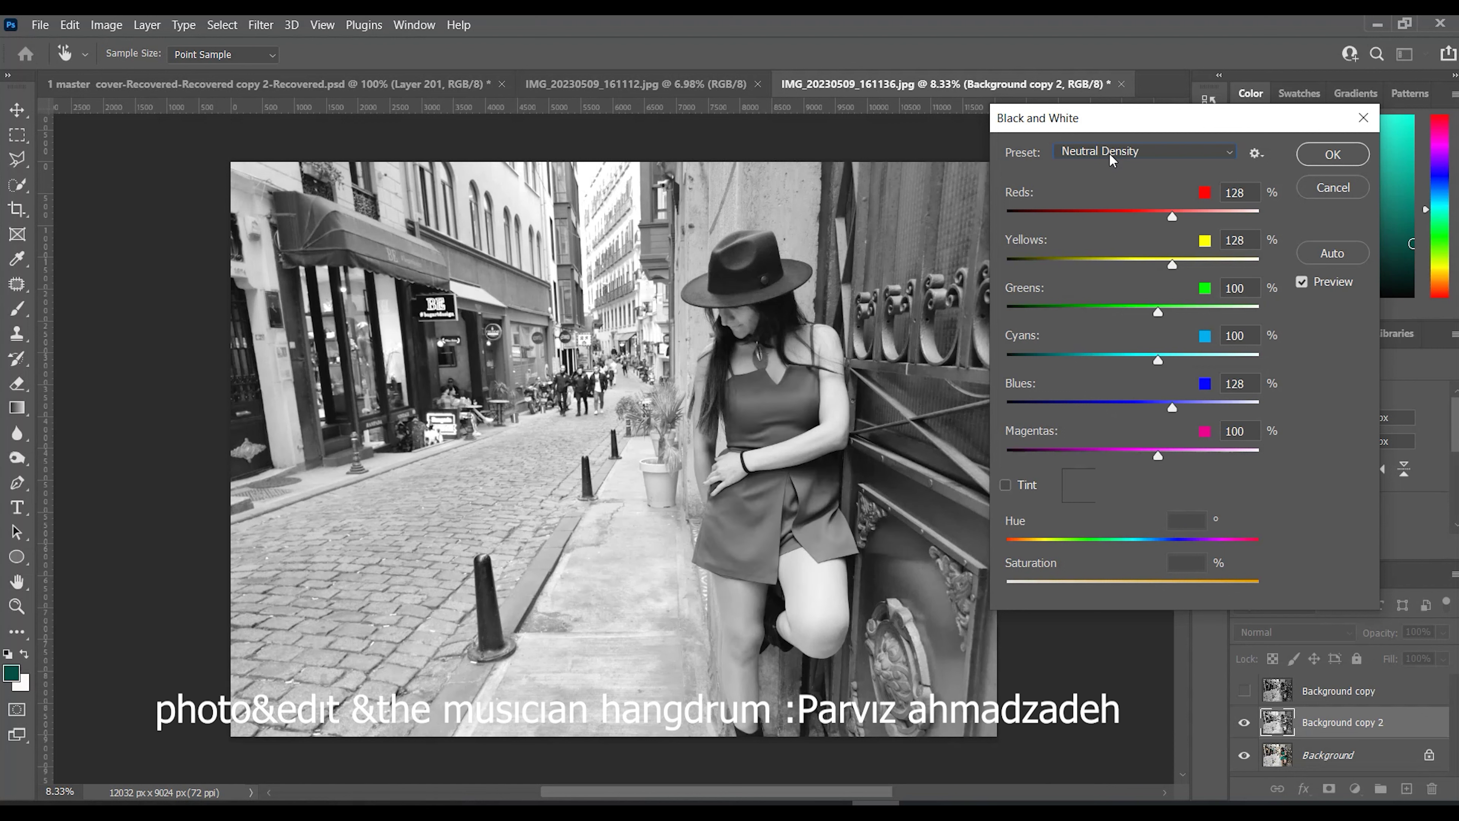
pyautogui.scroll(1, 1113, 160)
pyautogui.scroll(-1, 1112, 161)
pyautogui.scroll(1, 1112, 161)
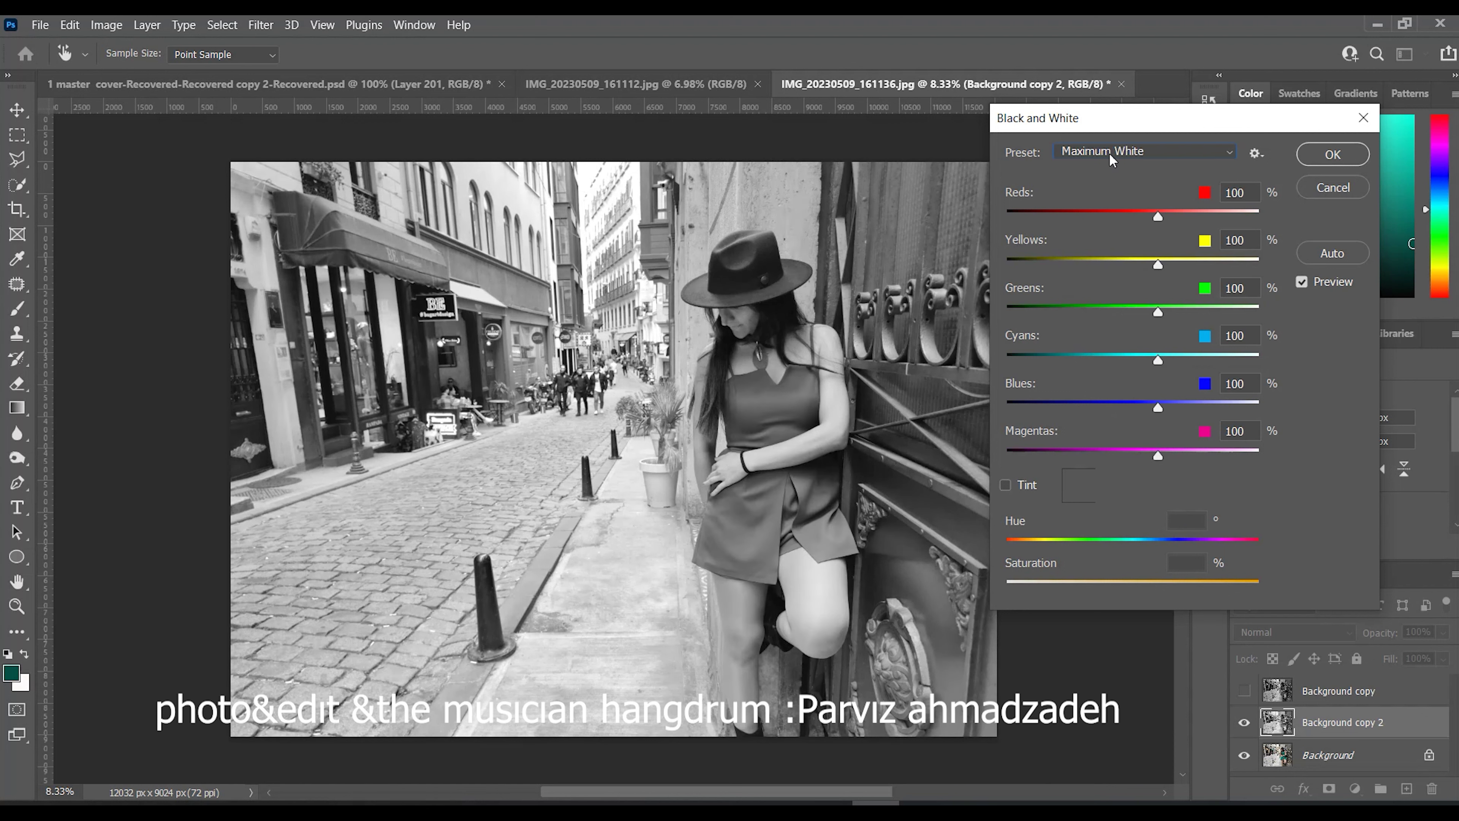
pyautogui.scroll(-1, 1113, 161)
pyautogui.scroll(1, 1112, 160)
pyautogui.scroll(1, 1113, 161)
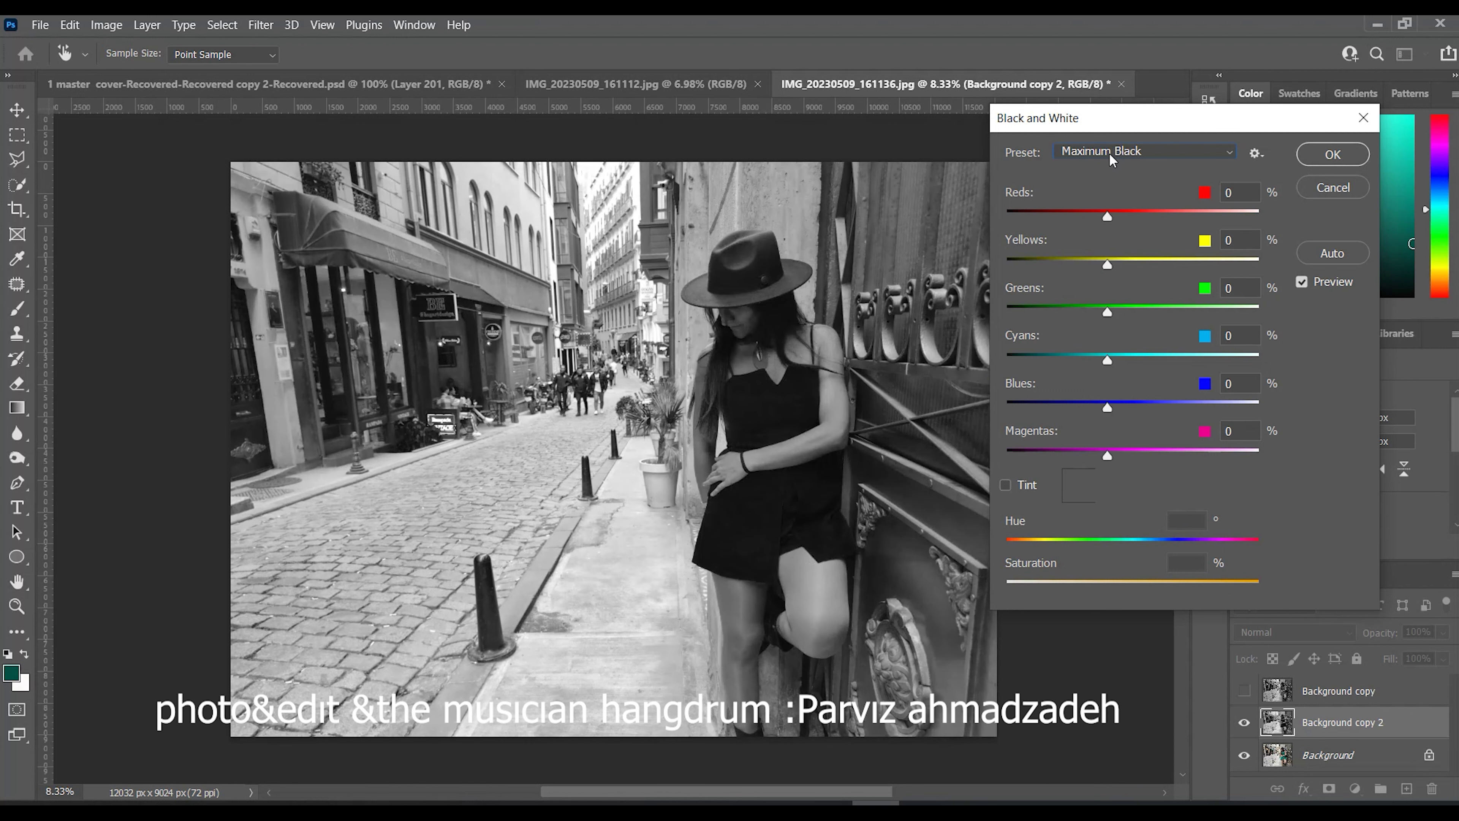
pyautogui.scroll(1, 1112, 160)
pyautogui.scroll(1, 1112, 160)
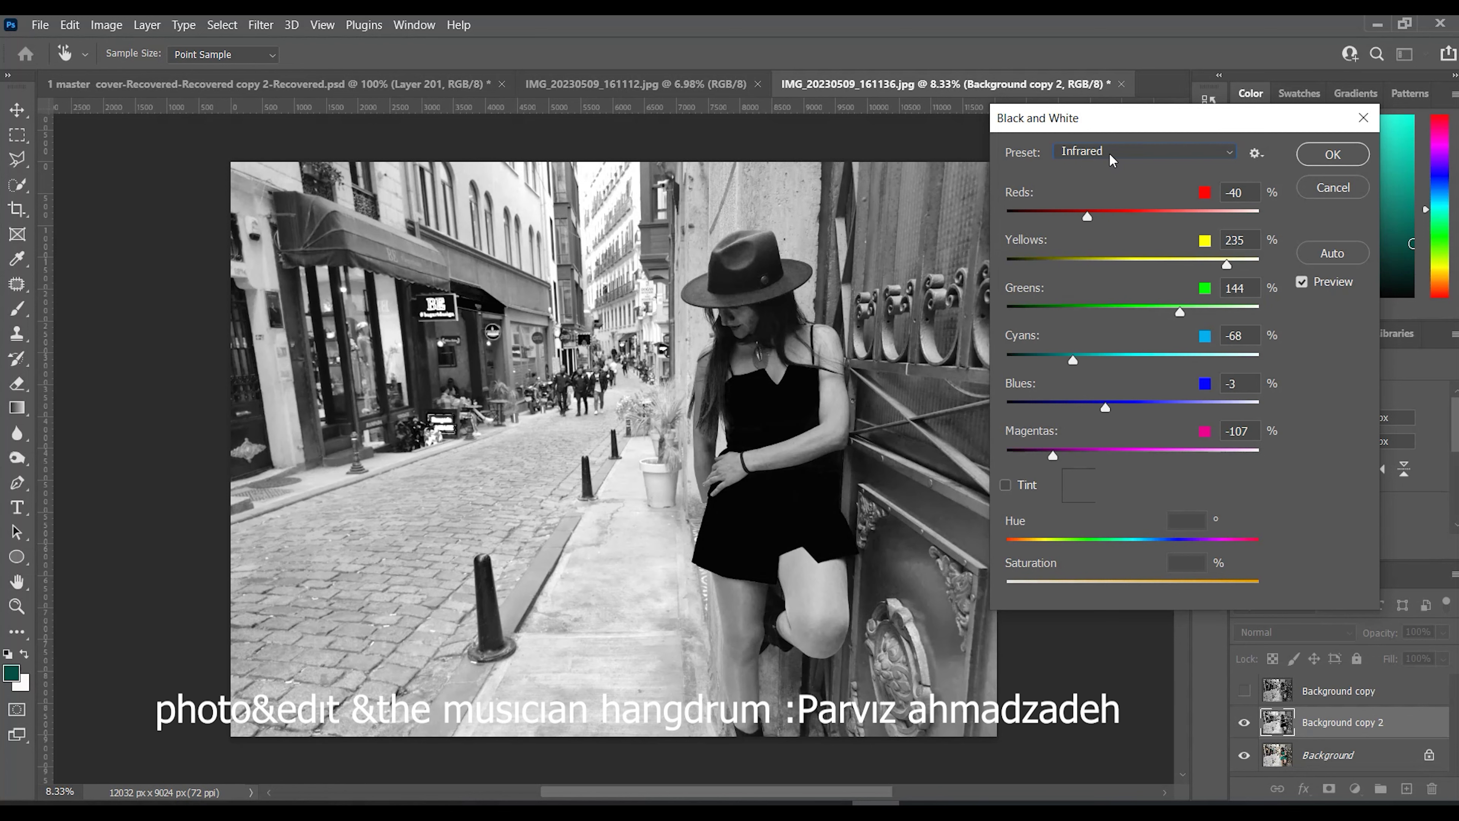
pyautogui.scroll(1, 1112, 161)
pyautogui.scroll(1, 1113, 160)
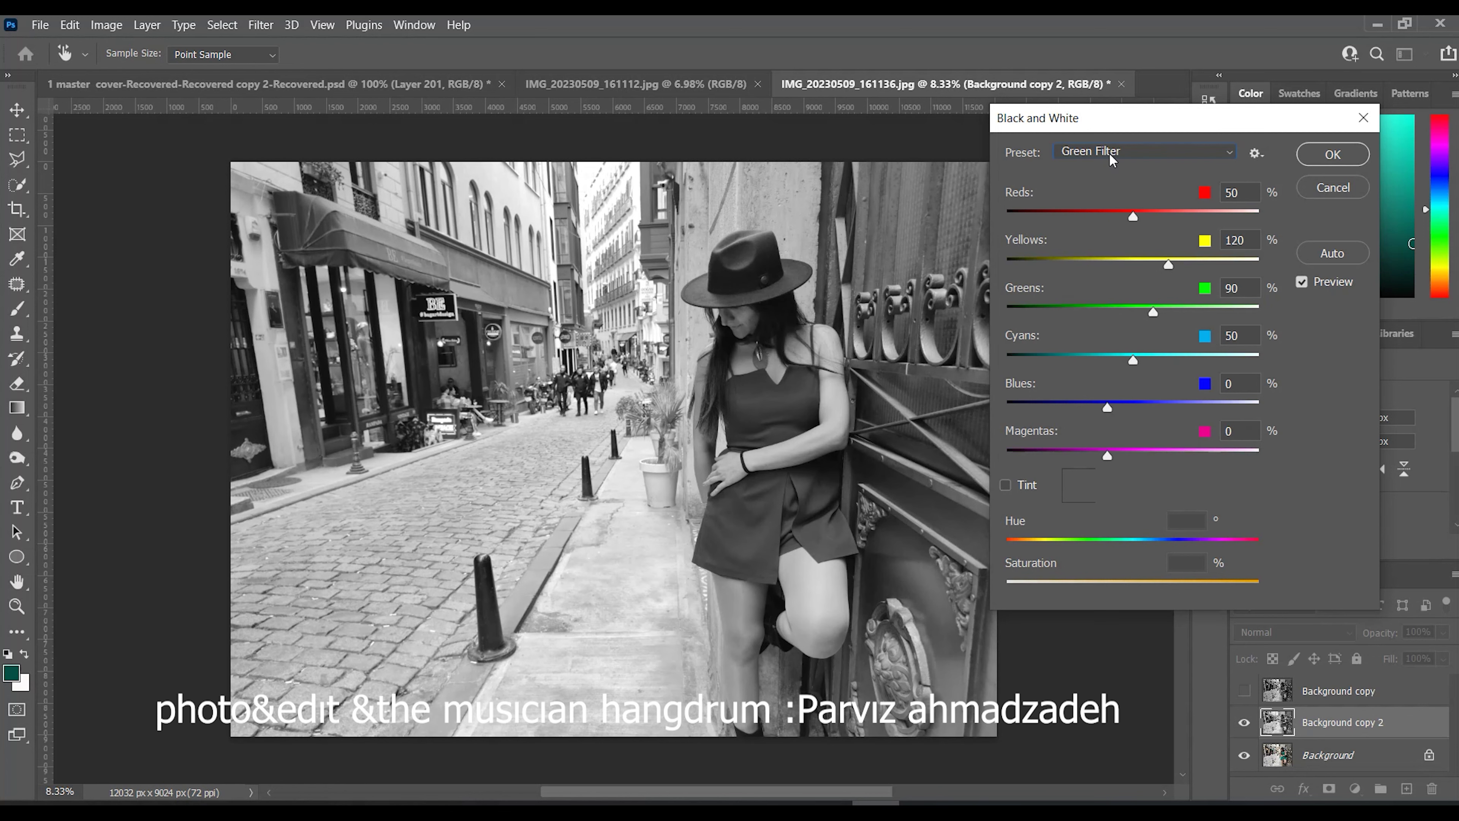
pyautogui.scroll(-1, 1111, 160)
pyautogui.scroll(1, 1111, 160)
pyautogui.click(1332, 154)
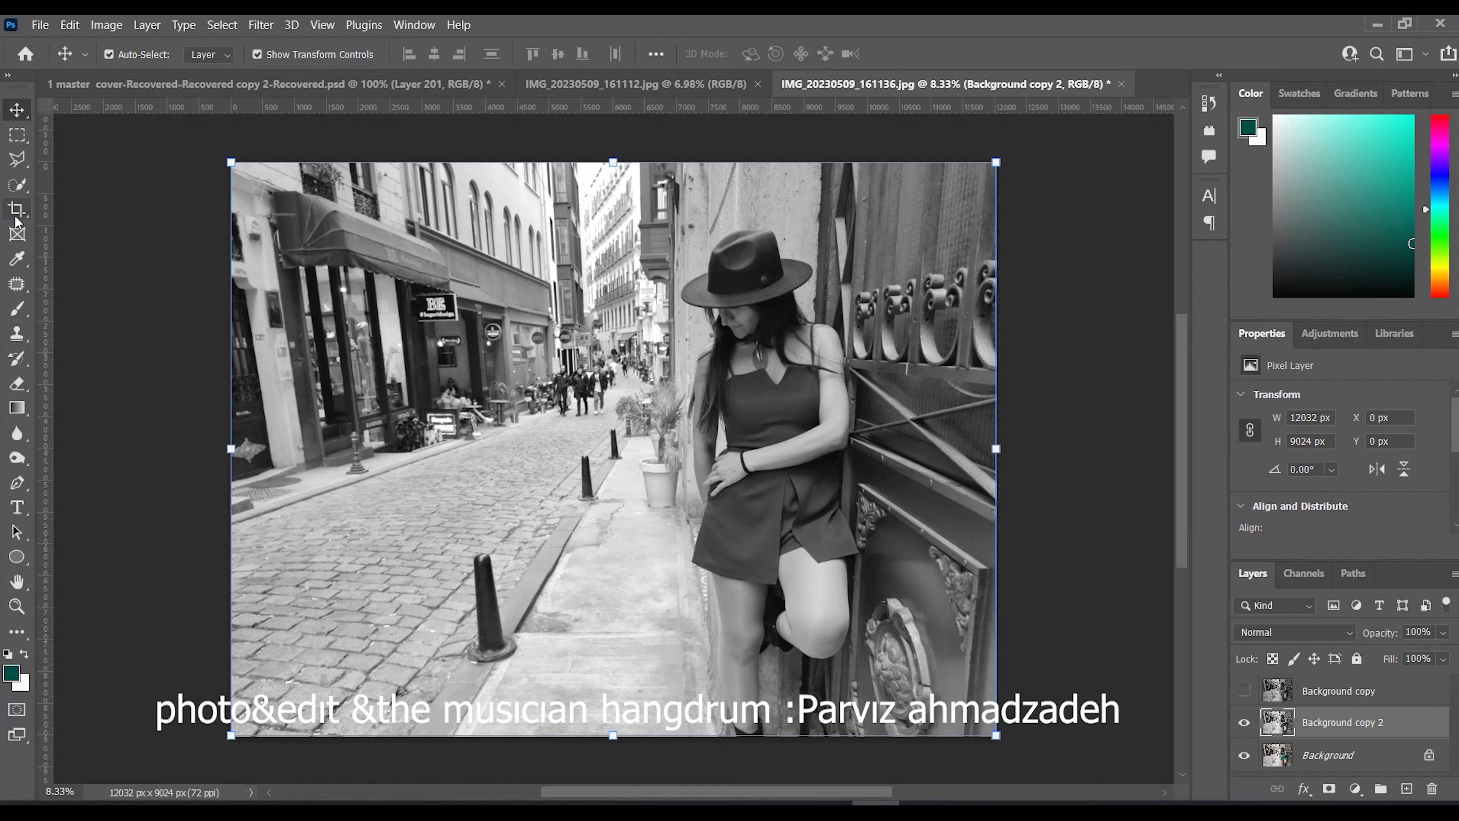
# Drag a box around the woman with the Object Selection Tool to select her.
pyautogui.click(19, 185)
pyautogui.click(82, 185)
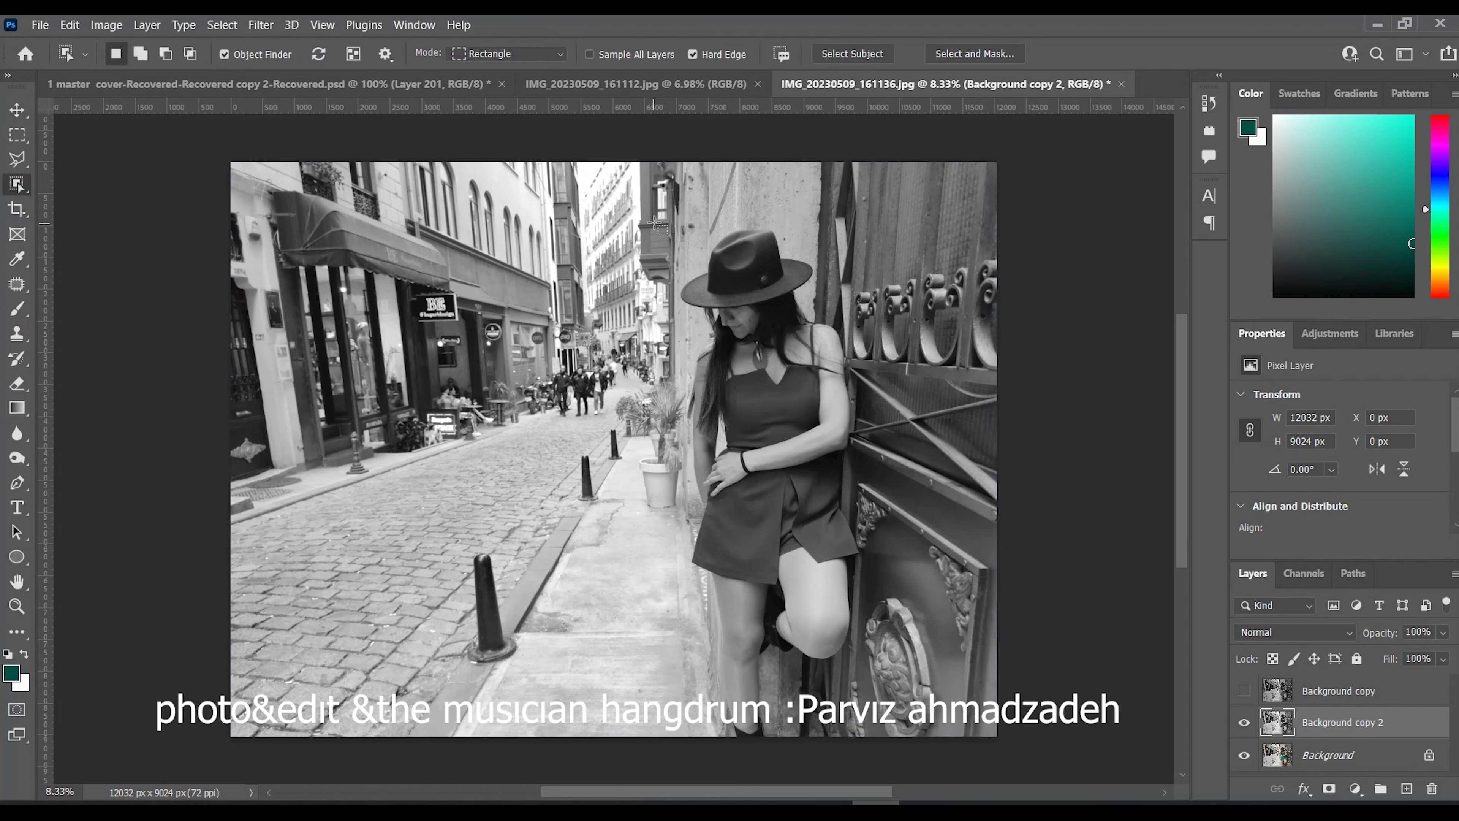
pyautogui.moveTo(653, 221); pyautogui.dragTo(871, 770)
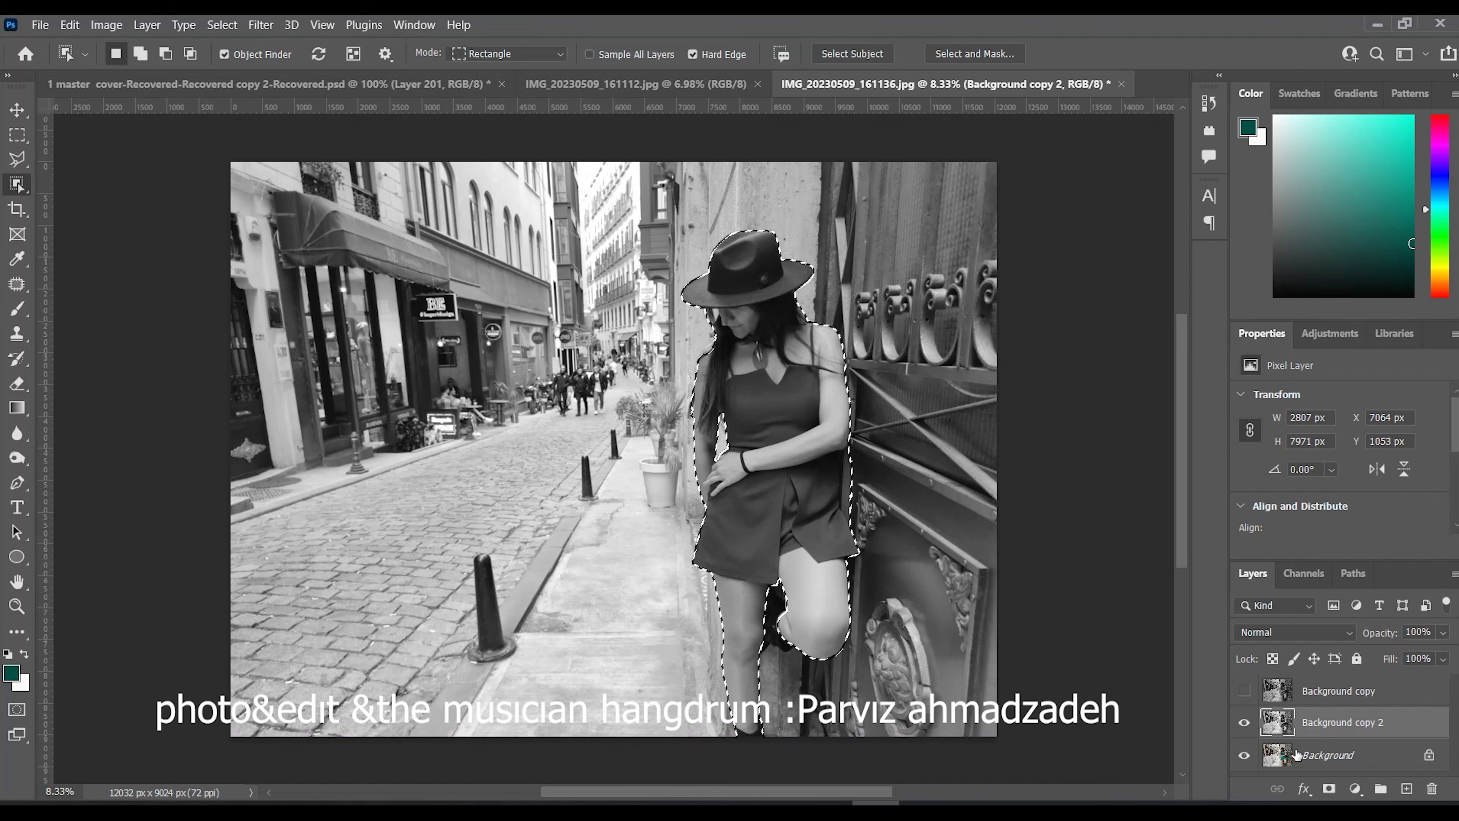
# Copy the selected woman from the colour Background onto Layer 1, placed above Background copy 2.
pyautogui.click(1244, 722)
pyautogui.click(1315, 761)
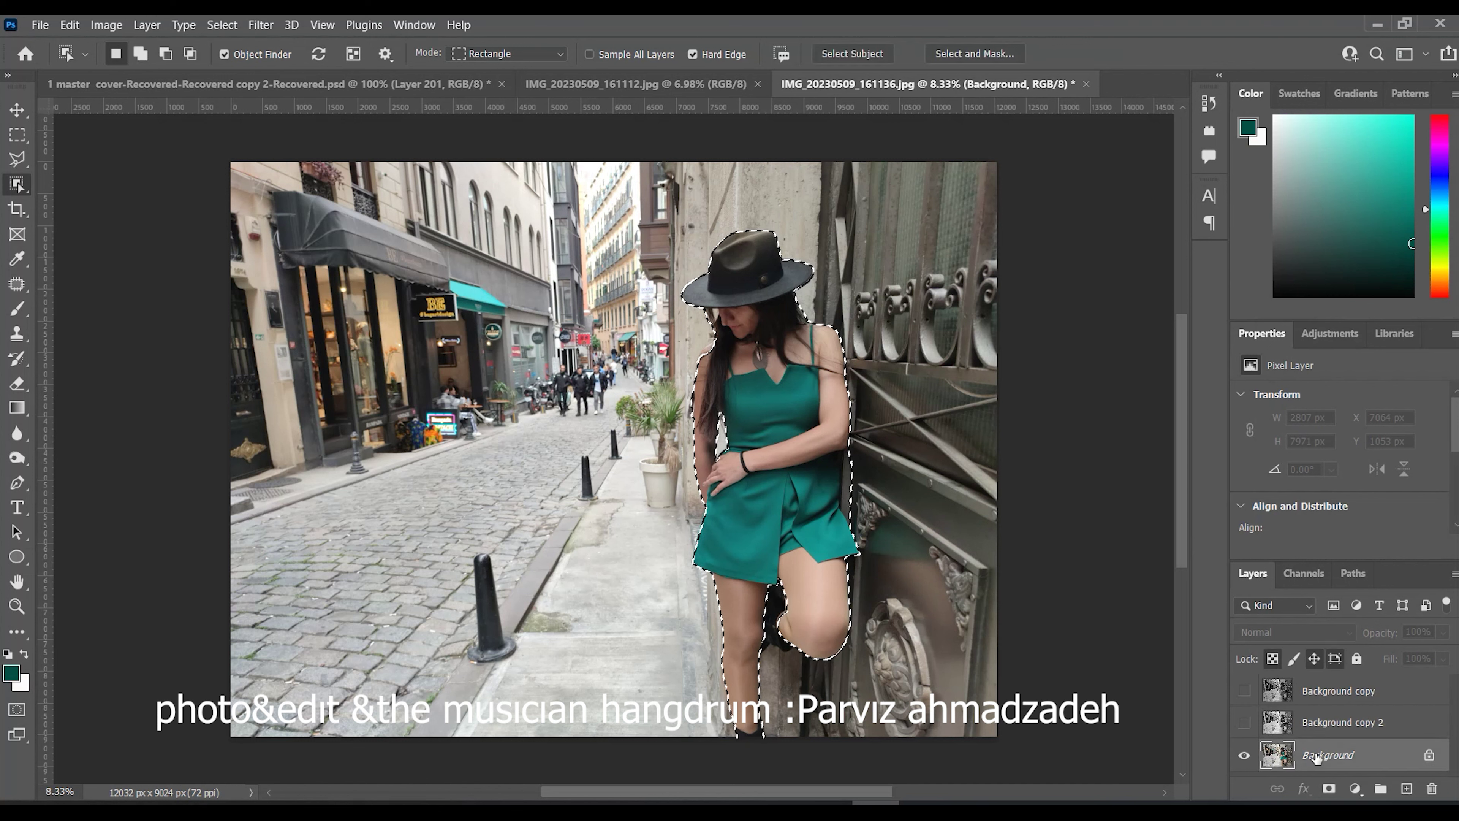
pyautogui.hotkey('ctrl', 'j')
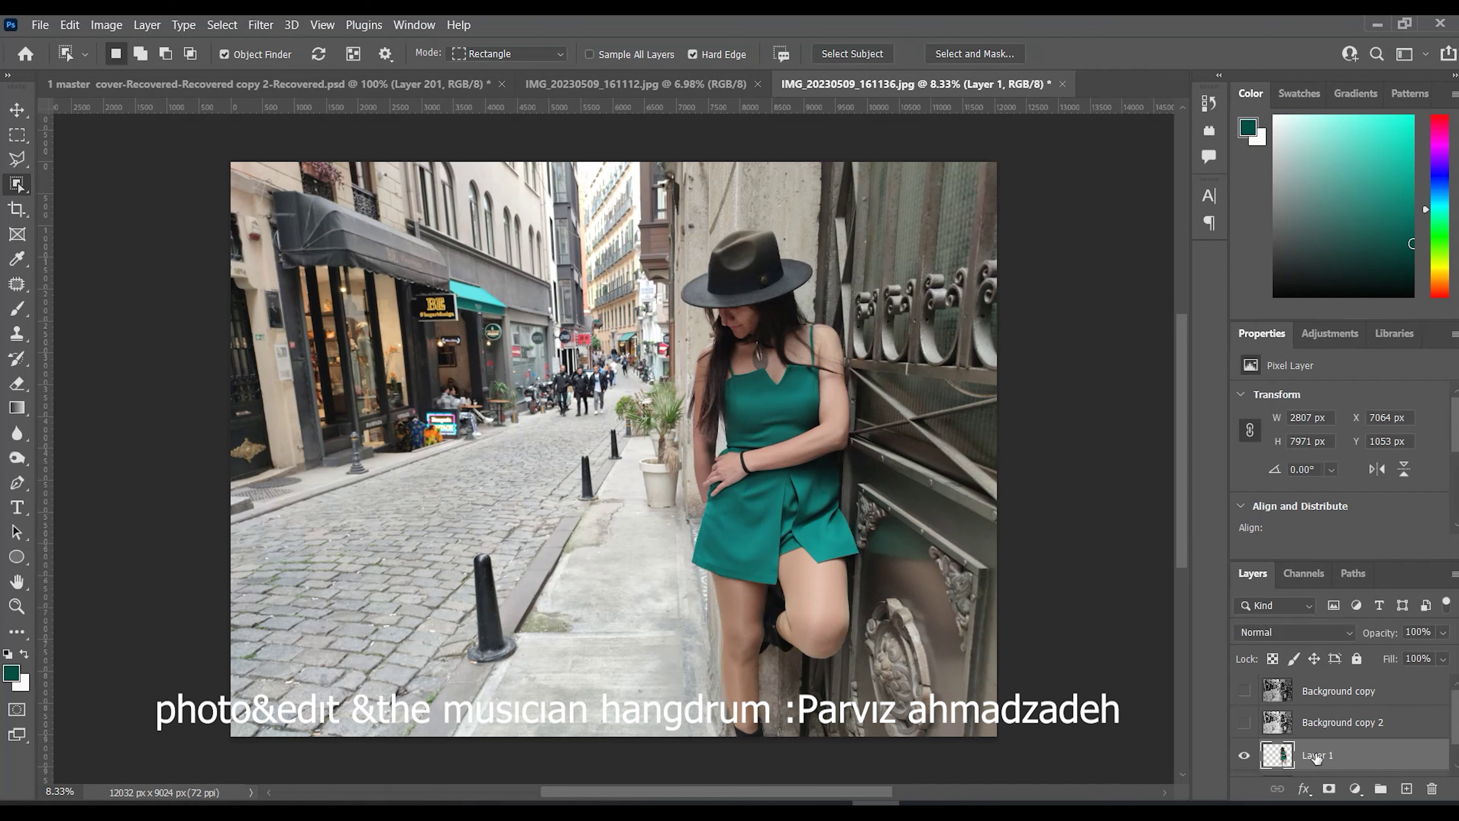
pyautogui.click(1244, 722)
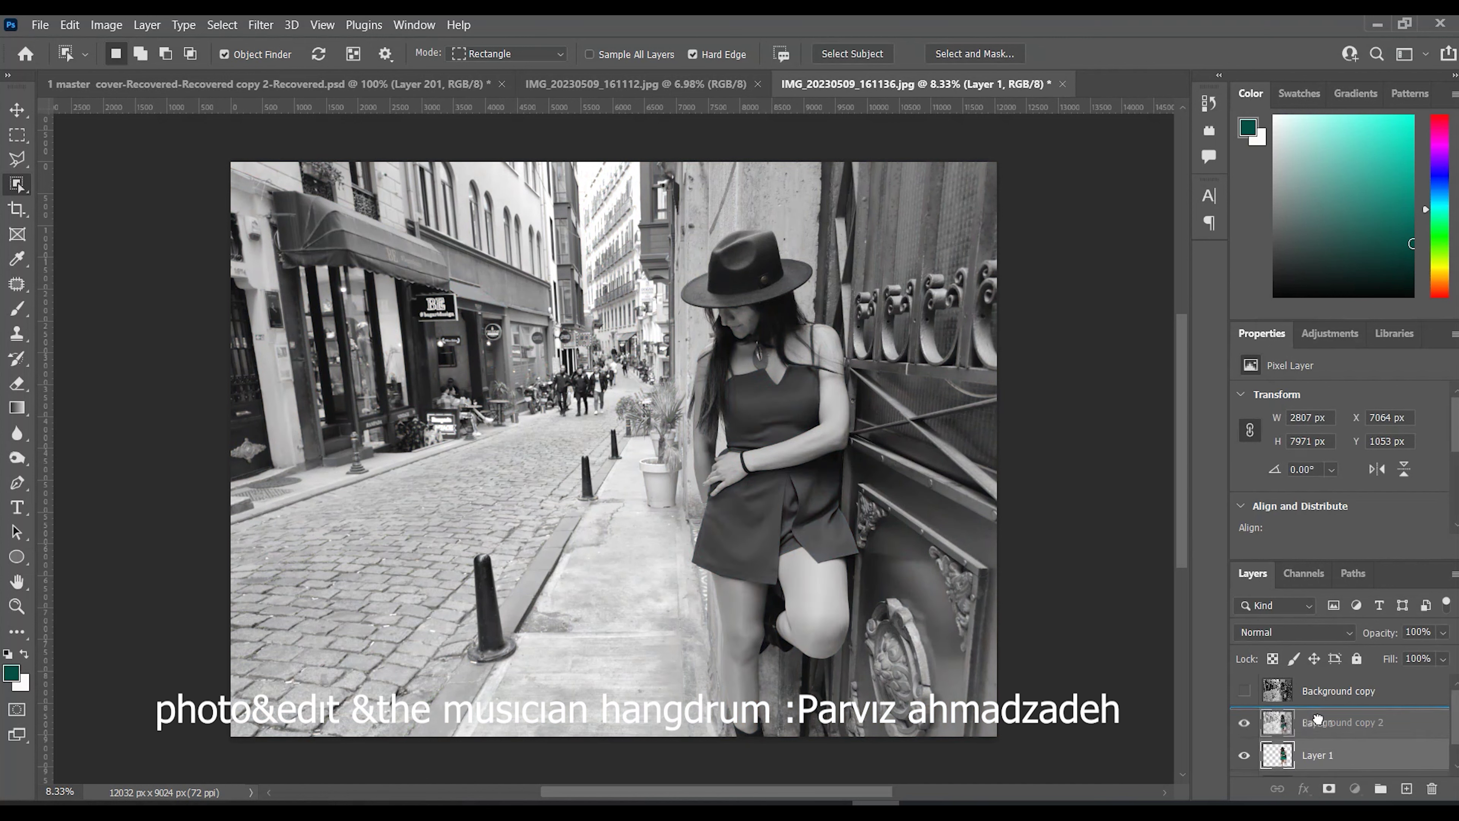
pyautogui.moveTo(1316, 754); pyautogui.dragTo(1316, 713)
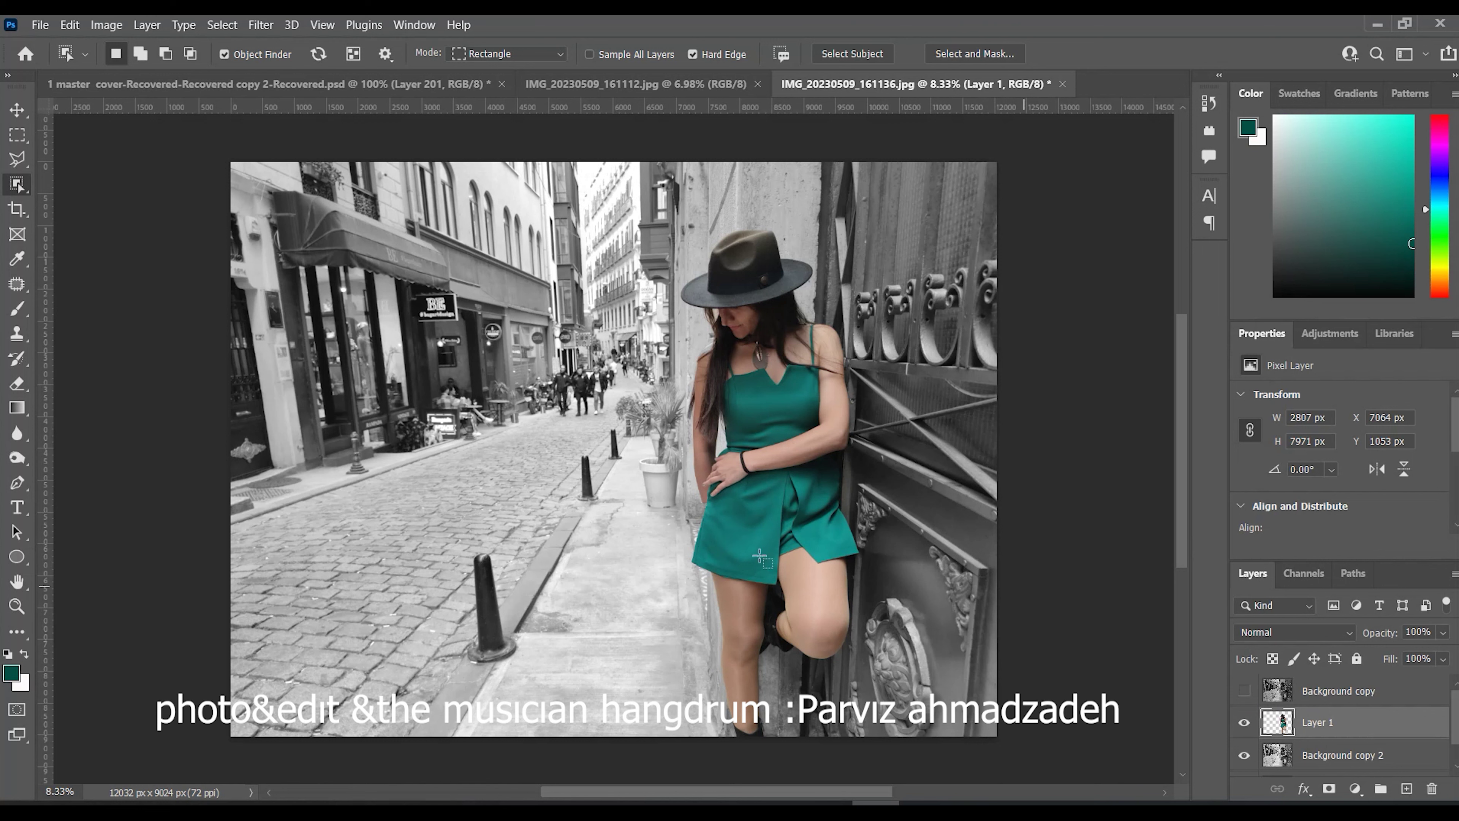
pyautogui.click(18, 110)
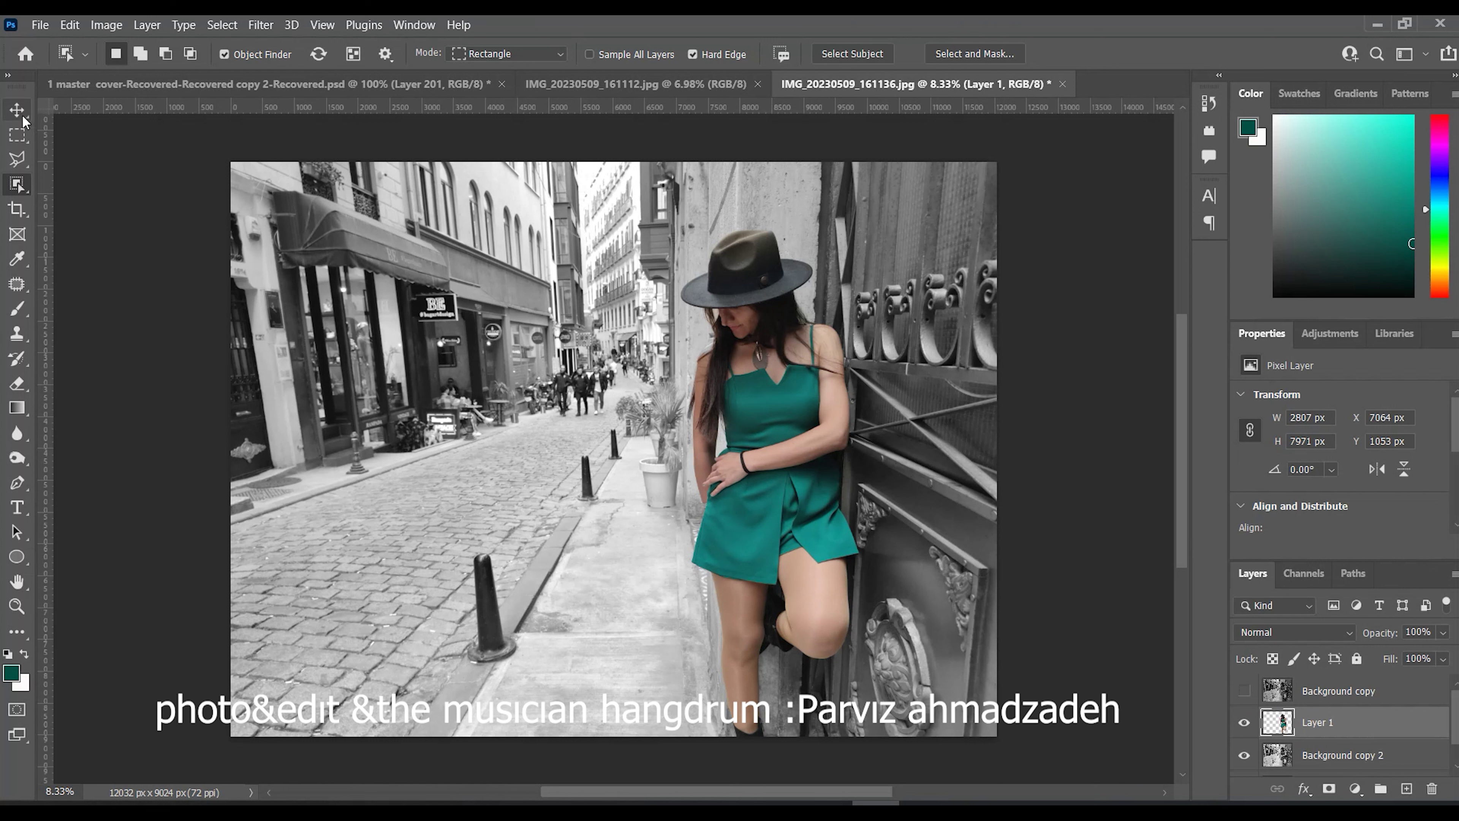
# Darken Background copy 2 by pulling the RGB Curves midpoint down.
pyautogui.click(477, 411)
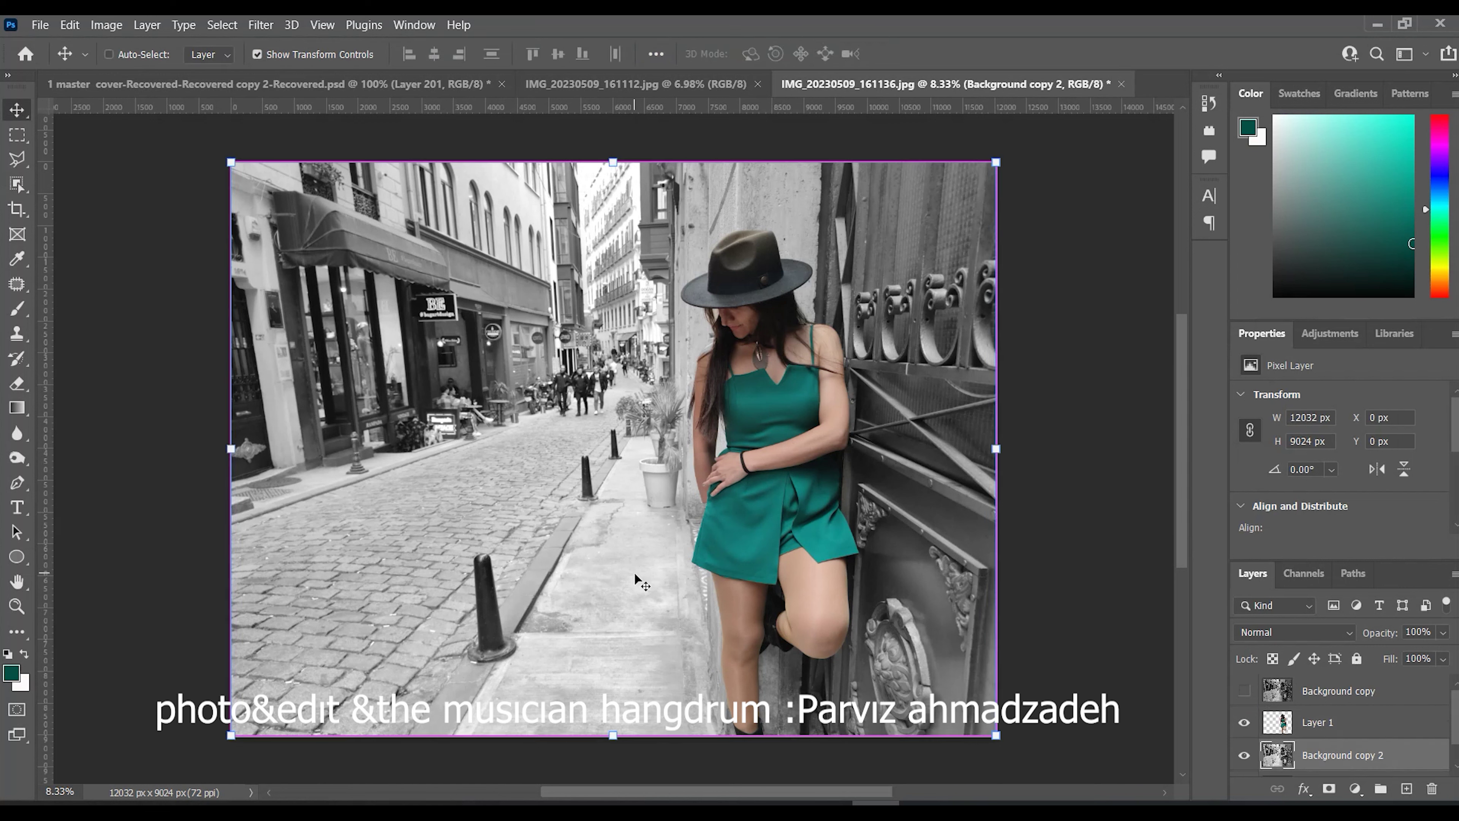
pyautogui.hotkey('ctrl', 'm')
pyautogui.moveTo(1041, 358); pyautogui.dragTo(1049, 378)
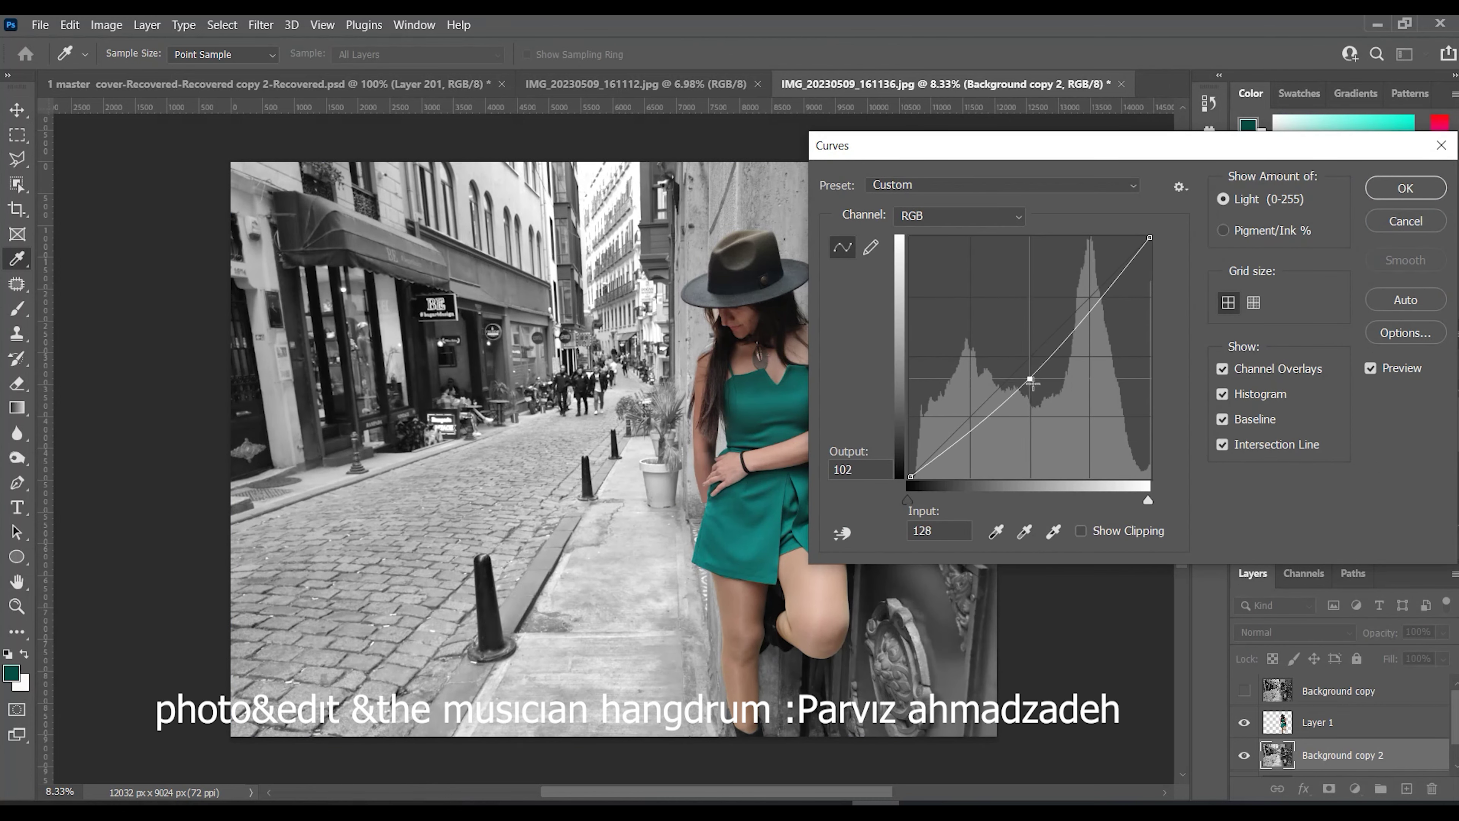
pyautogui.moveTo(1049, 377); pyautogui.dragTo(1036, 391)
pyautogui.click(1393, 197)
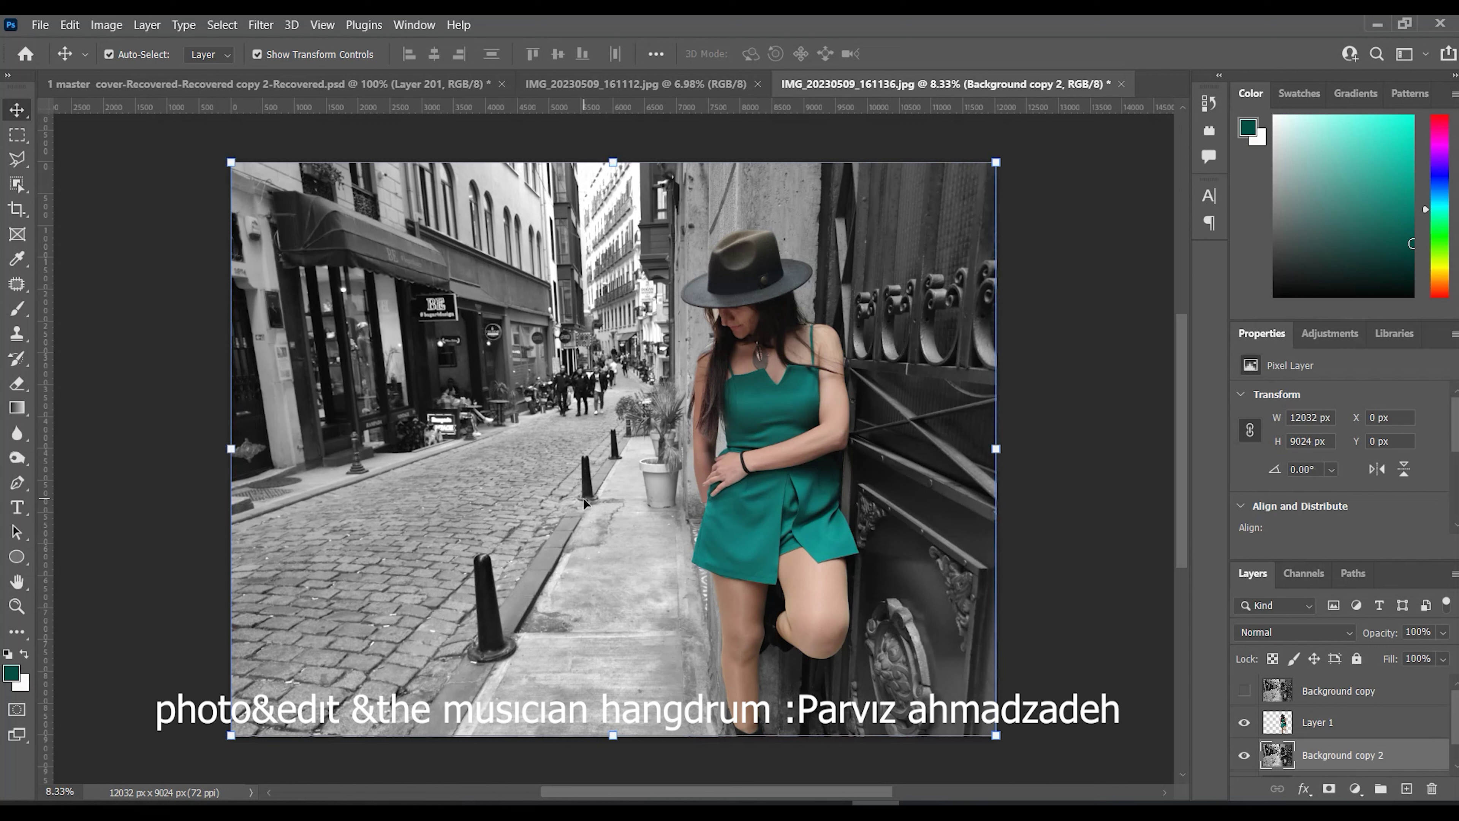
# Apply Levels to Background copy 2 with a 1.09 midtone and a 249 white input.
pyautogui.click(769, 496)
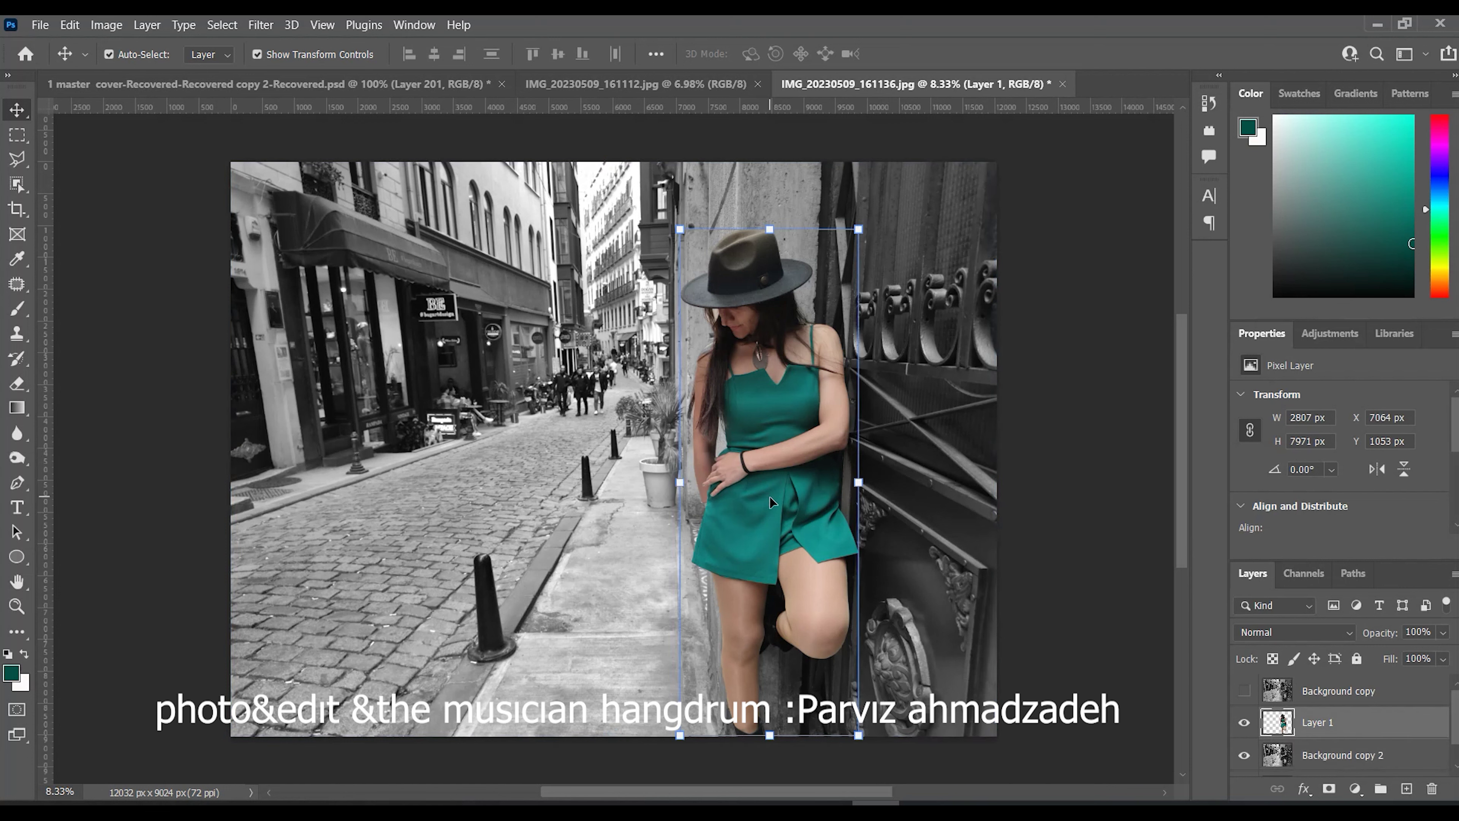
pyautogui.moveTo(770, 348)
pyautogui.mouseDown()
pyautogui.moveTo(934, 438)
pyautogui.moveTo(789, 508)
pyautogui.moveTo(856, 687)
pyautogui.mouseUp()
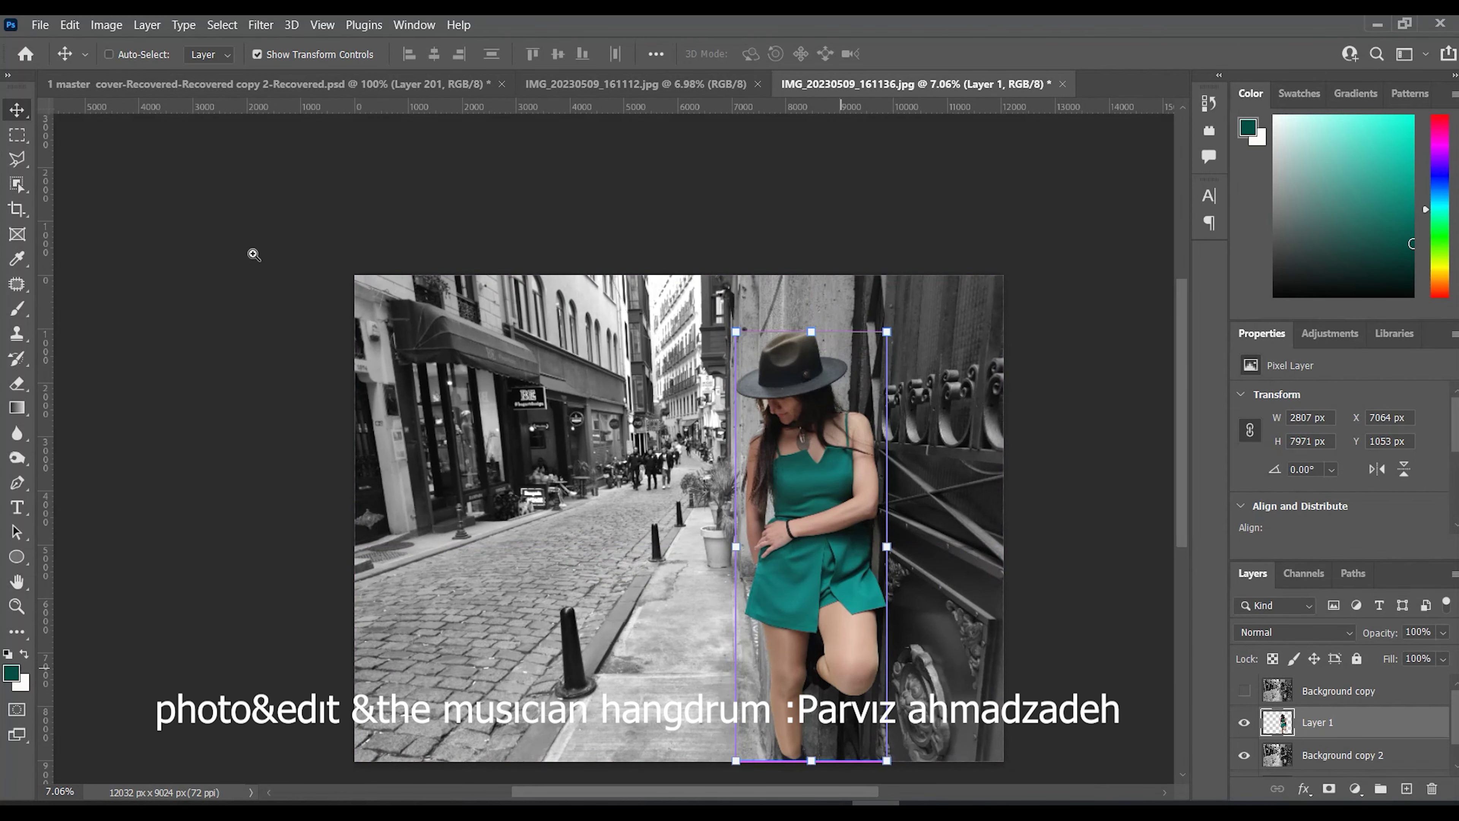
pyautogui.keyDown('ctrl'); pyautogui.click(485, 462); pyautogui.keyUp('ctrl')
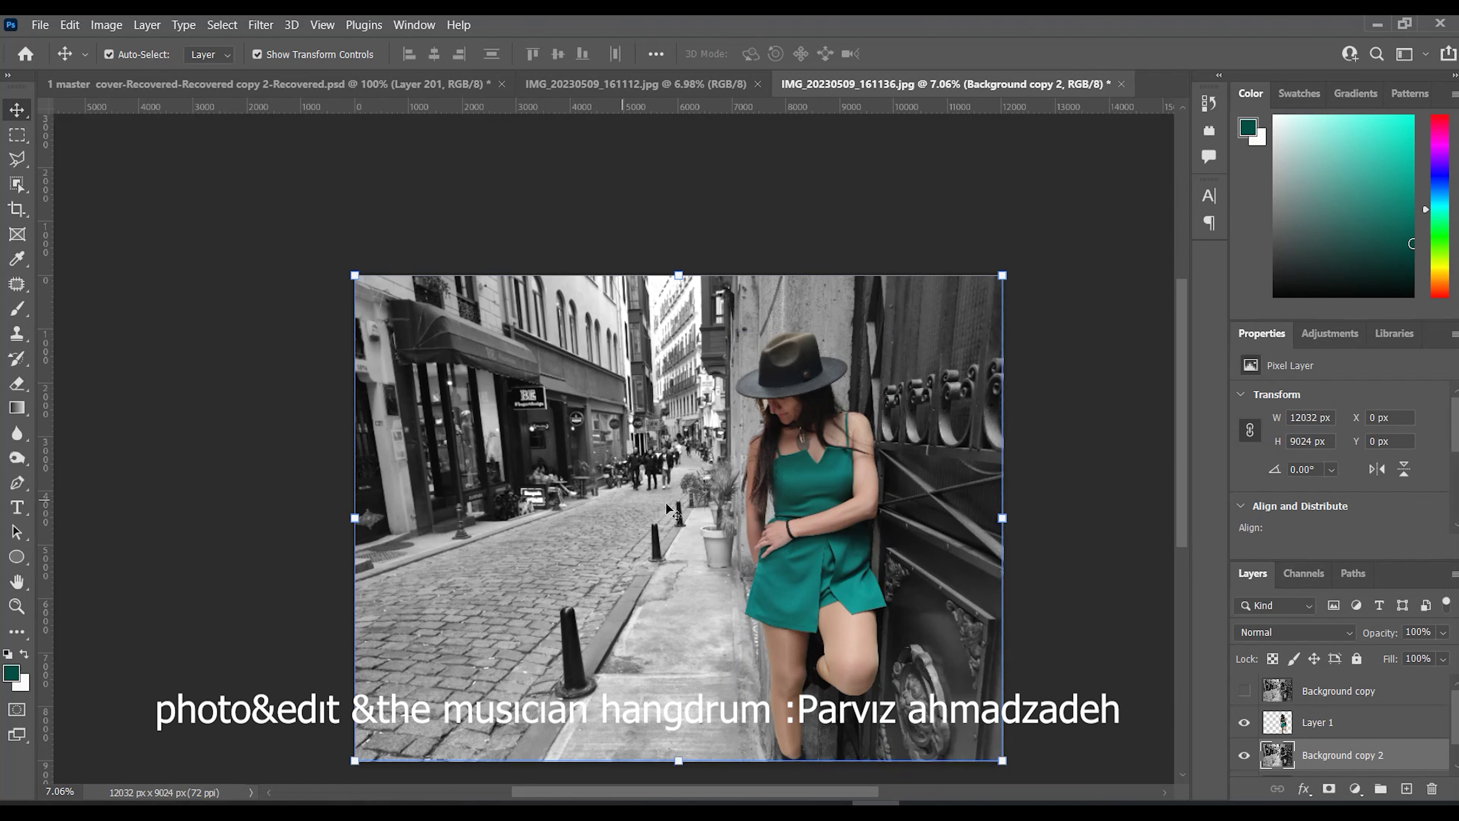
pyautogui.hotkey('ctrl', 'l')
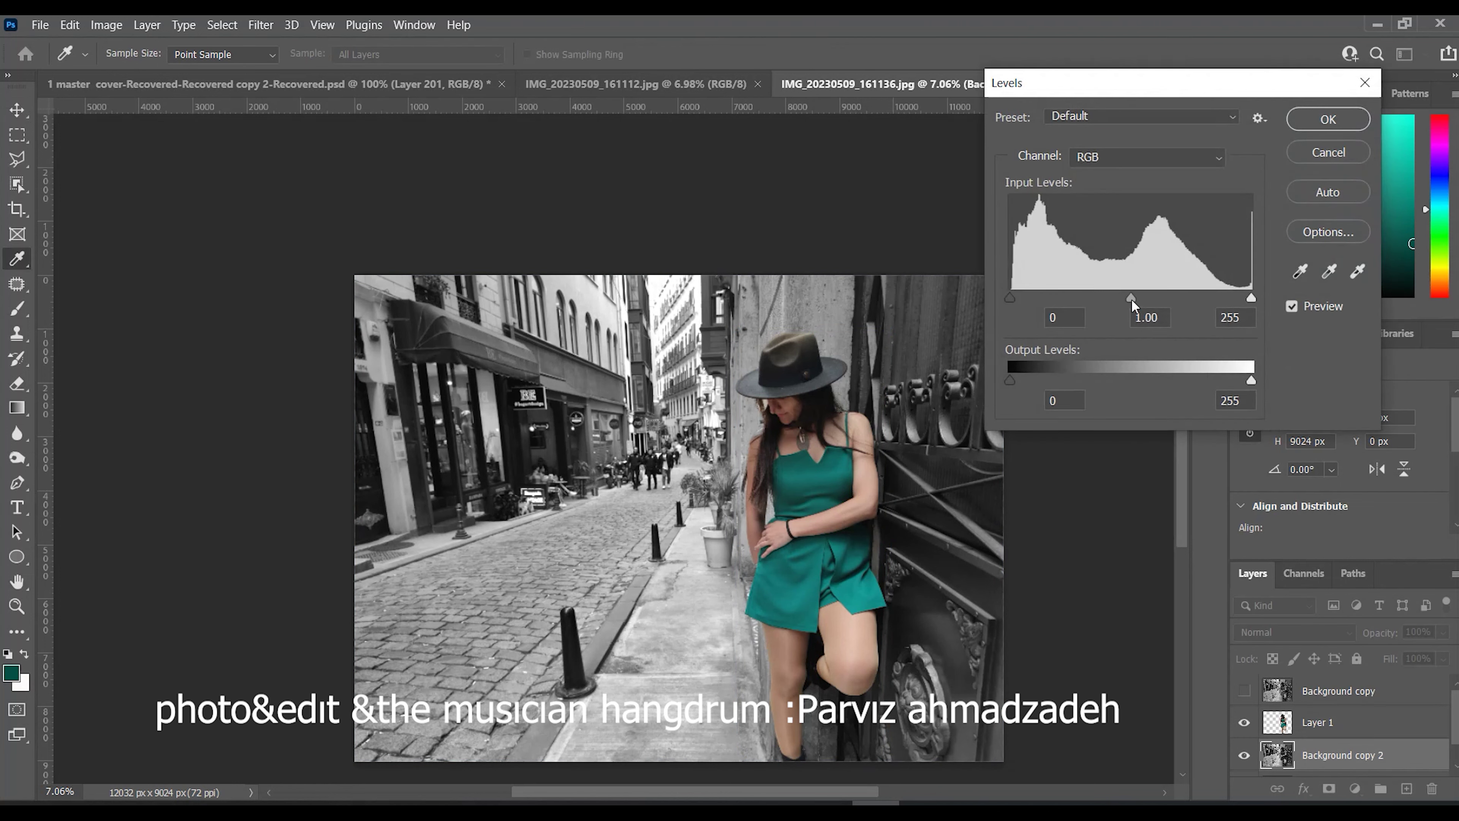
pyautogui.moveTo(1130, 299)
pyautogui.mouseDown()
pyautogui.moveTo(1167, 298)
pyautogui.moveTo(1123, 297)
pyautogui.mouseUp()
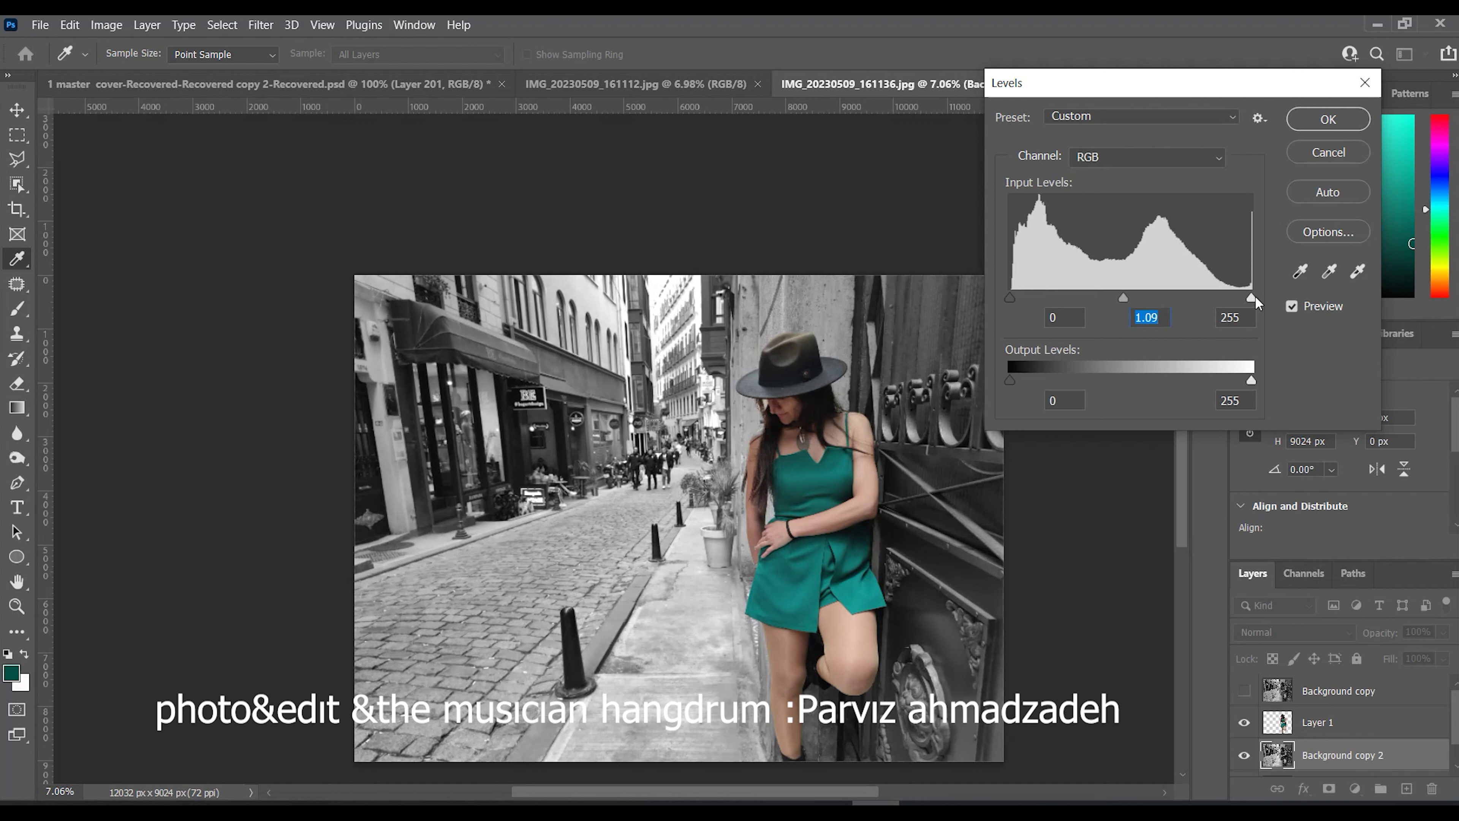
pyautogui.moveTo(1251, 298)
pyautogui.mouseDown()
pyautogui.moveTo(1206, 298)
pyautogui.moveTo(1246, 295)
pyautogui.mouseUp()
pyautogui.click(1246, 297)
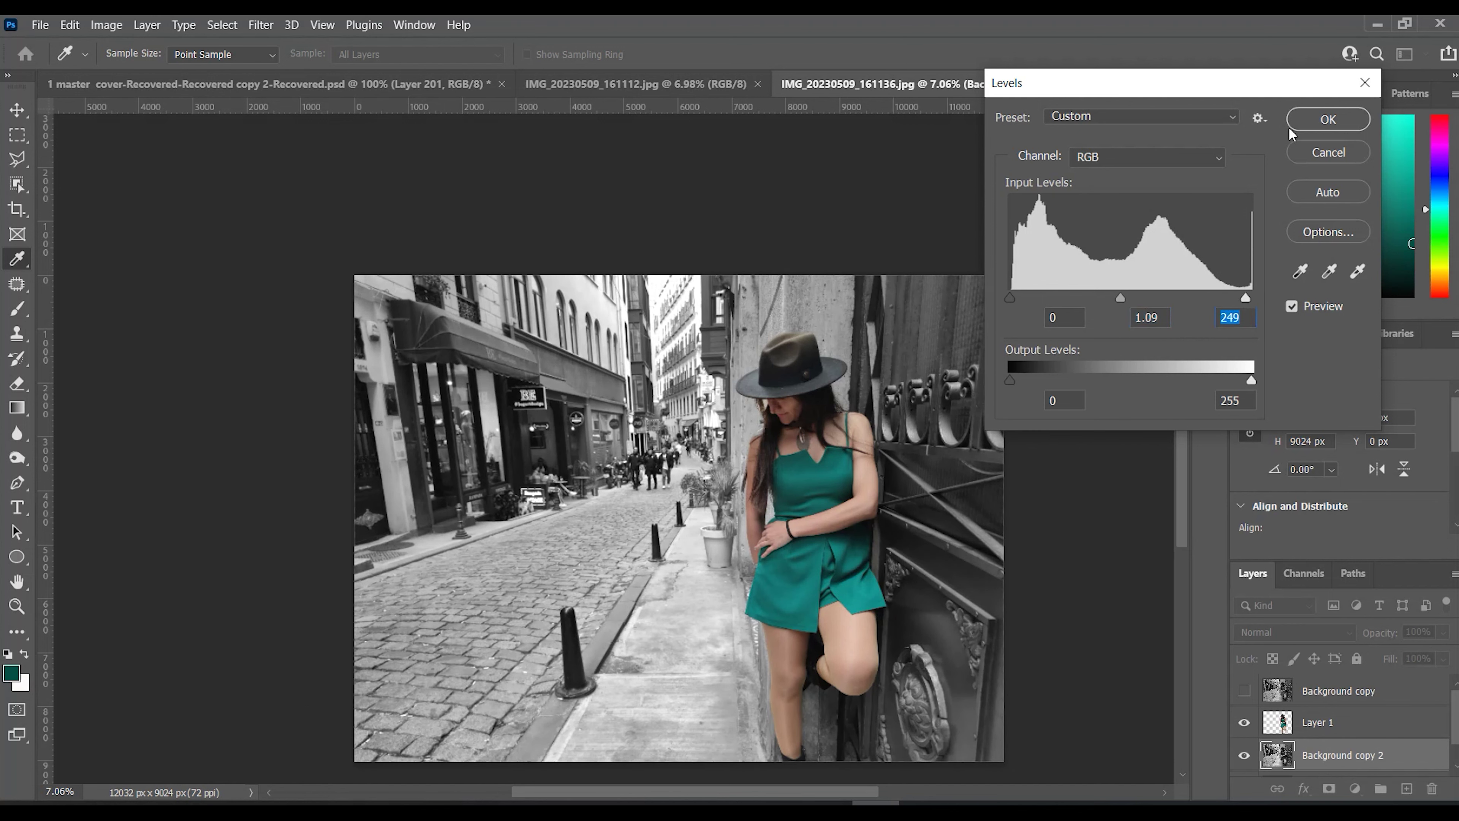
pyautogui.click(1304, 118)
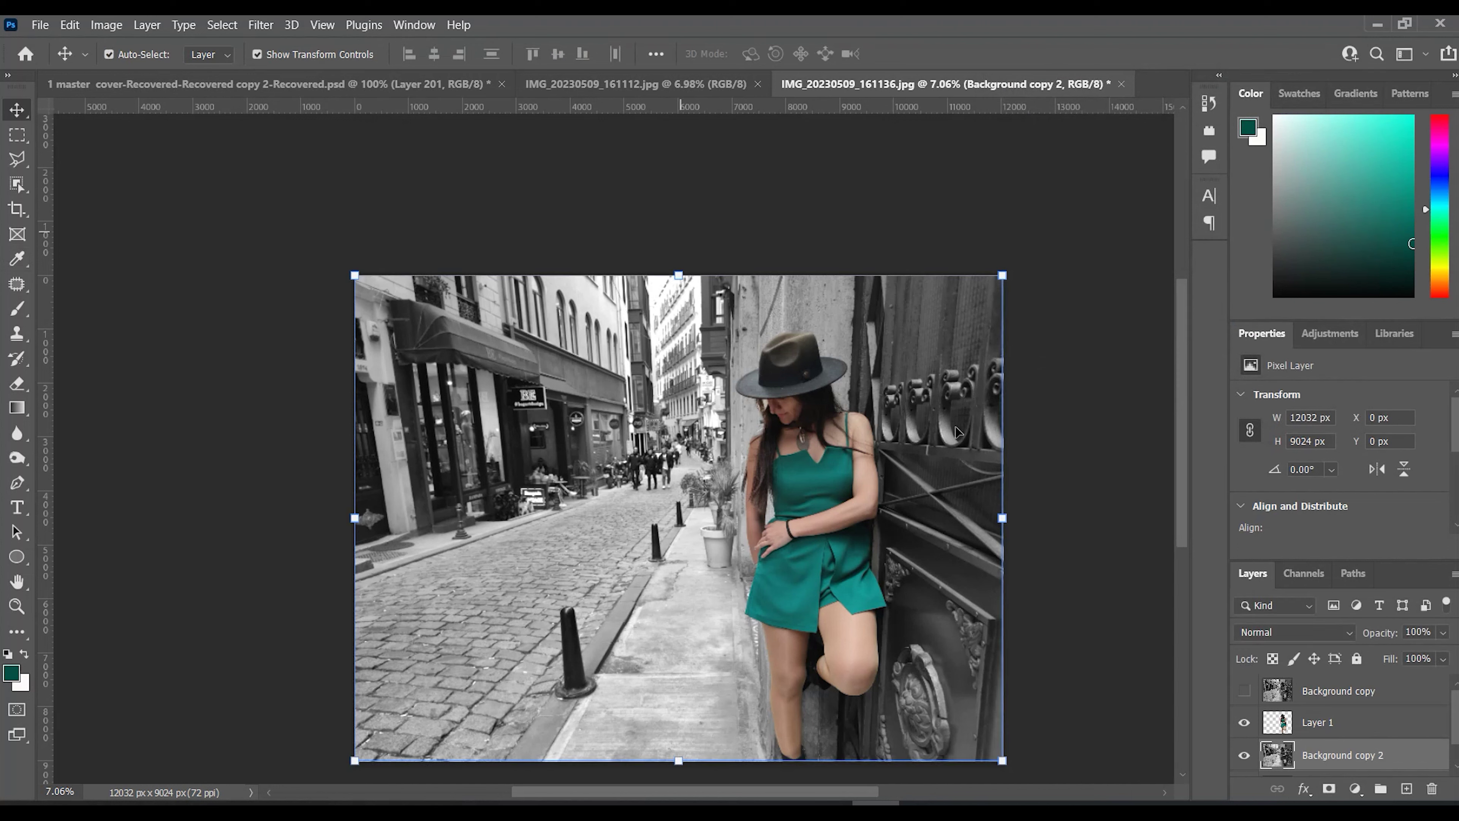
# Apply Levels to Layer 1, nudging the midtones to 0.93.
pyautogui.click(828, 535)
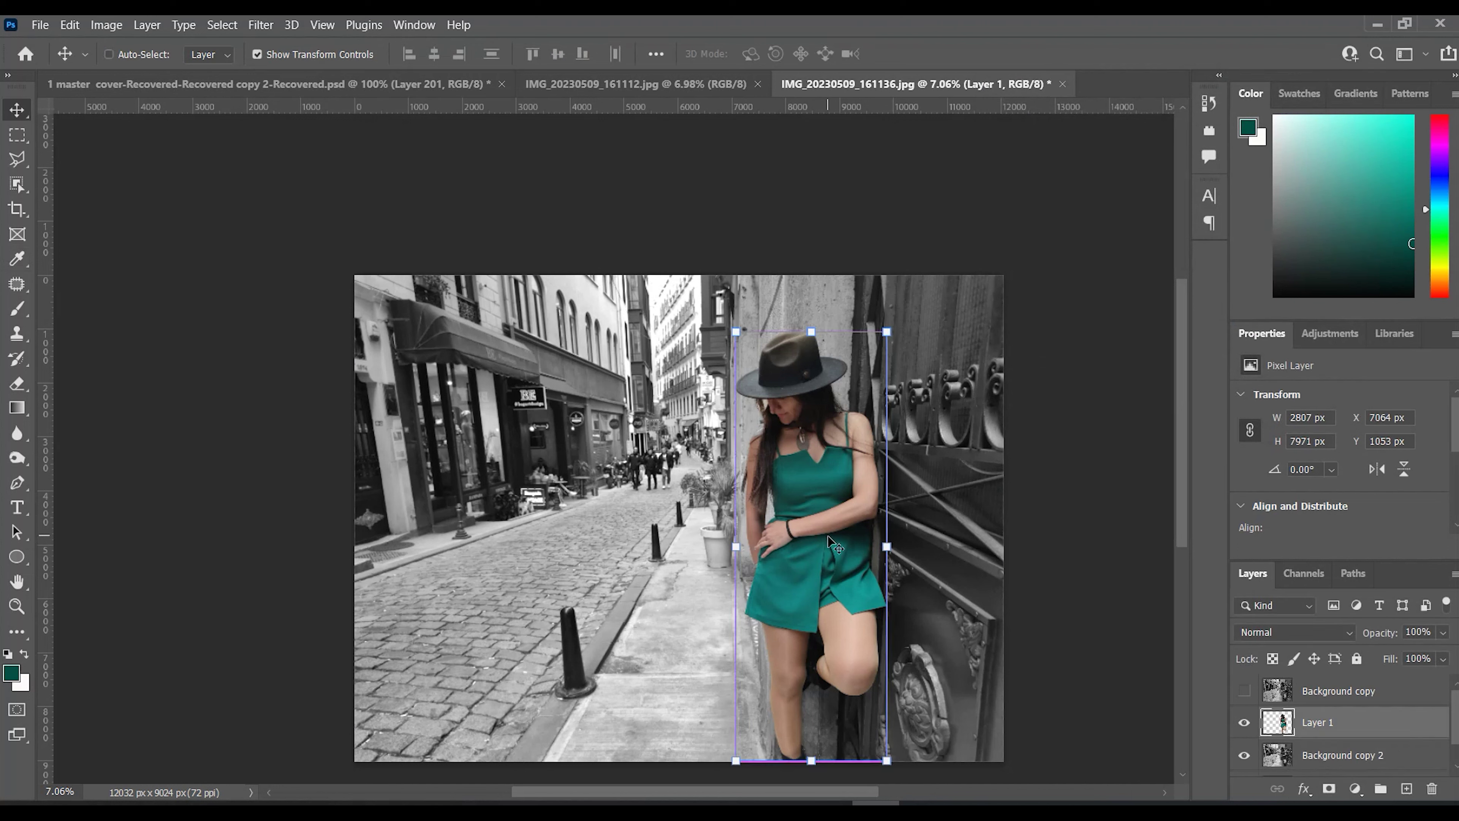
pyautogui.hotkey('ctrl', 'l')
pyautogui.moveTo(1132, 299); pyautogui.dragTo(1138, 300)
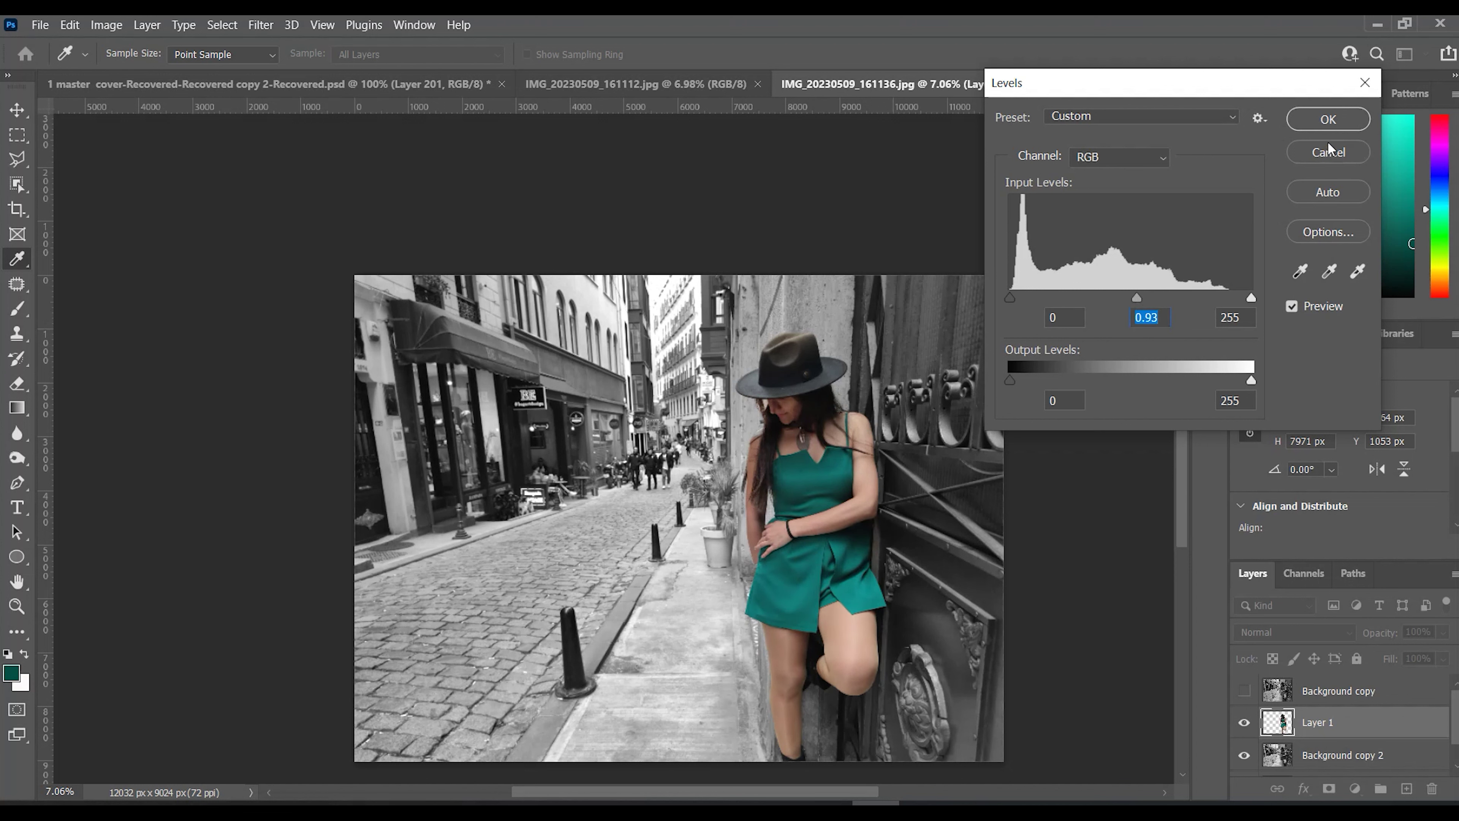
pyautogui.click(1328, 121)
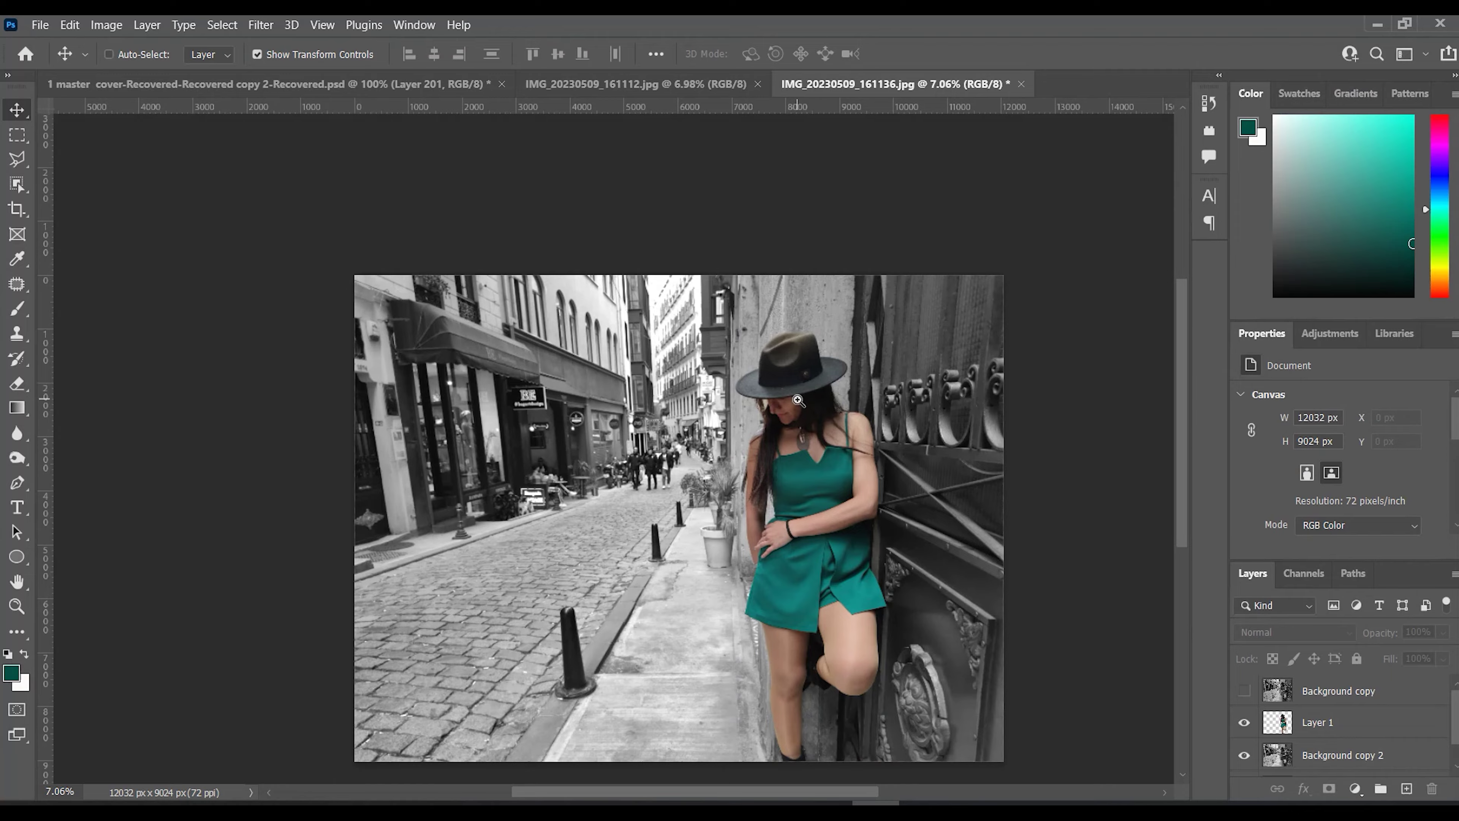
# Zoom and pan over the woman to check her edges, then zoom back out.
pyautogui.moveTo(798, 400)
pyautogui.mouseDown()
pyautogui.moveTo(917, 460)
pyautogui.moveTo(836, 539)
pyautogui.moveTo(798, 286)
pyautogui.mouseUp()
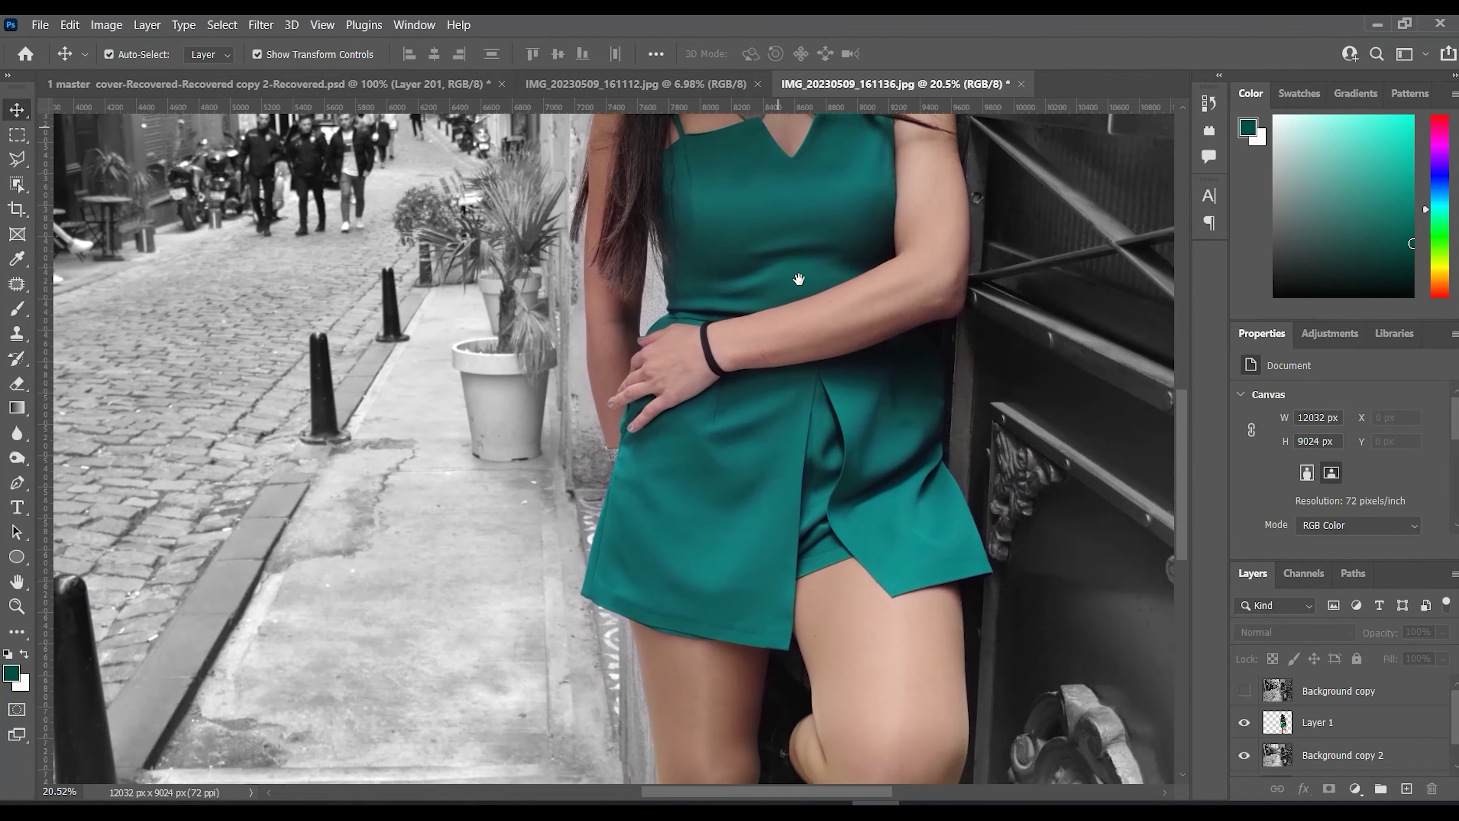
pyautogui.moveTo(836, 552)
pyautogui.mouseDown()
pyautogui.moveTo(798, 316)
pyautogui.moveTo(863, 526)
pyautogui.mouseUp()
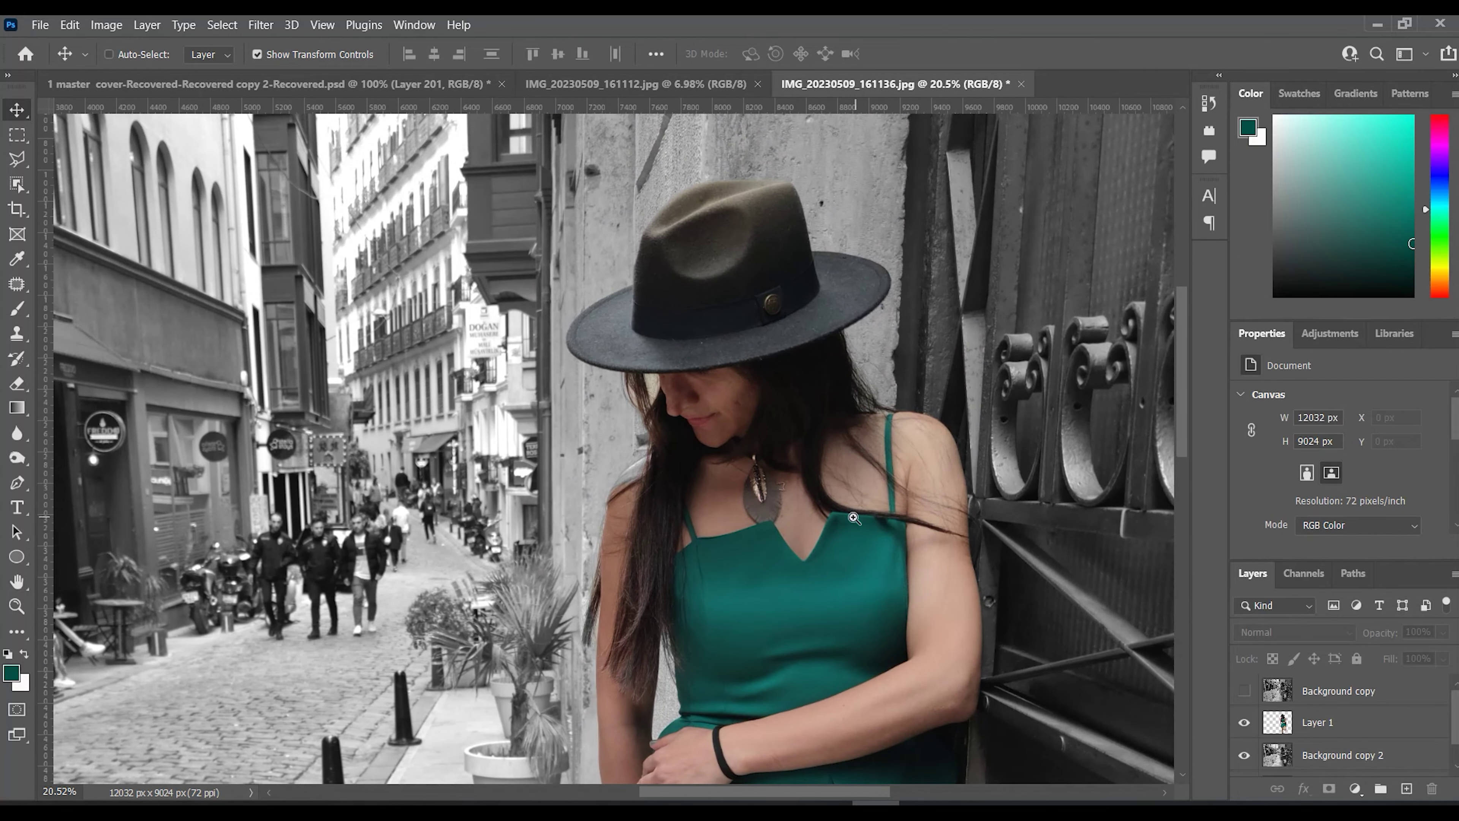
pyautogui.moveTo(854, 518)
pyautogui.mouseDown()
pyautogui.moveTo(713, 585)
pyautogui.moveTo(740, 587)
pyautogui.mouseUp()
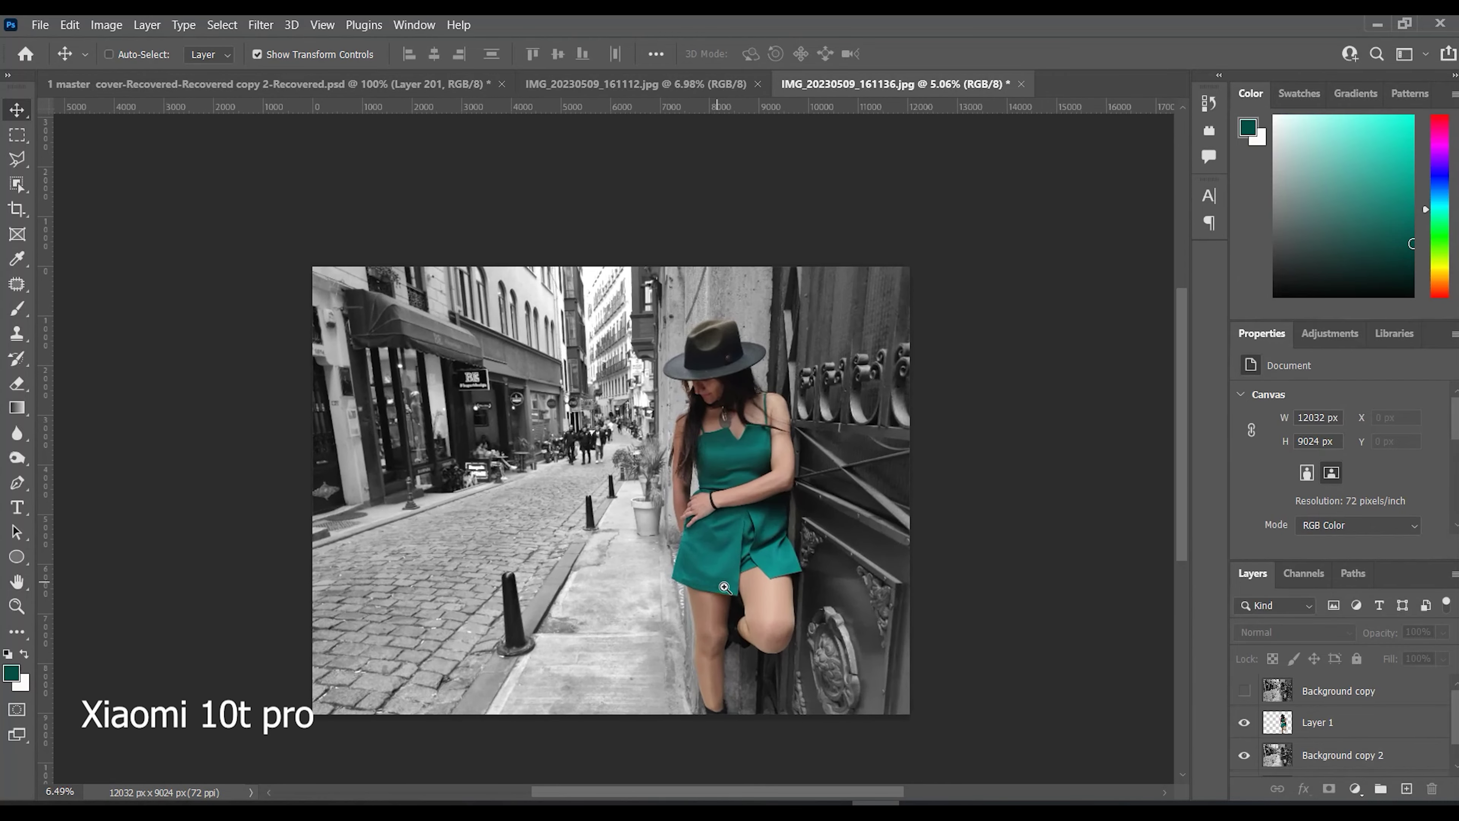
# Pull the Curves line down slightly on Background copy 2 to darken the street.
pyautogui.click(597, 550)
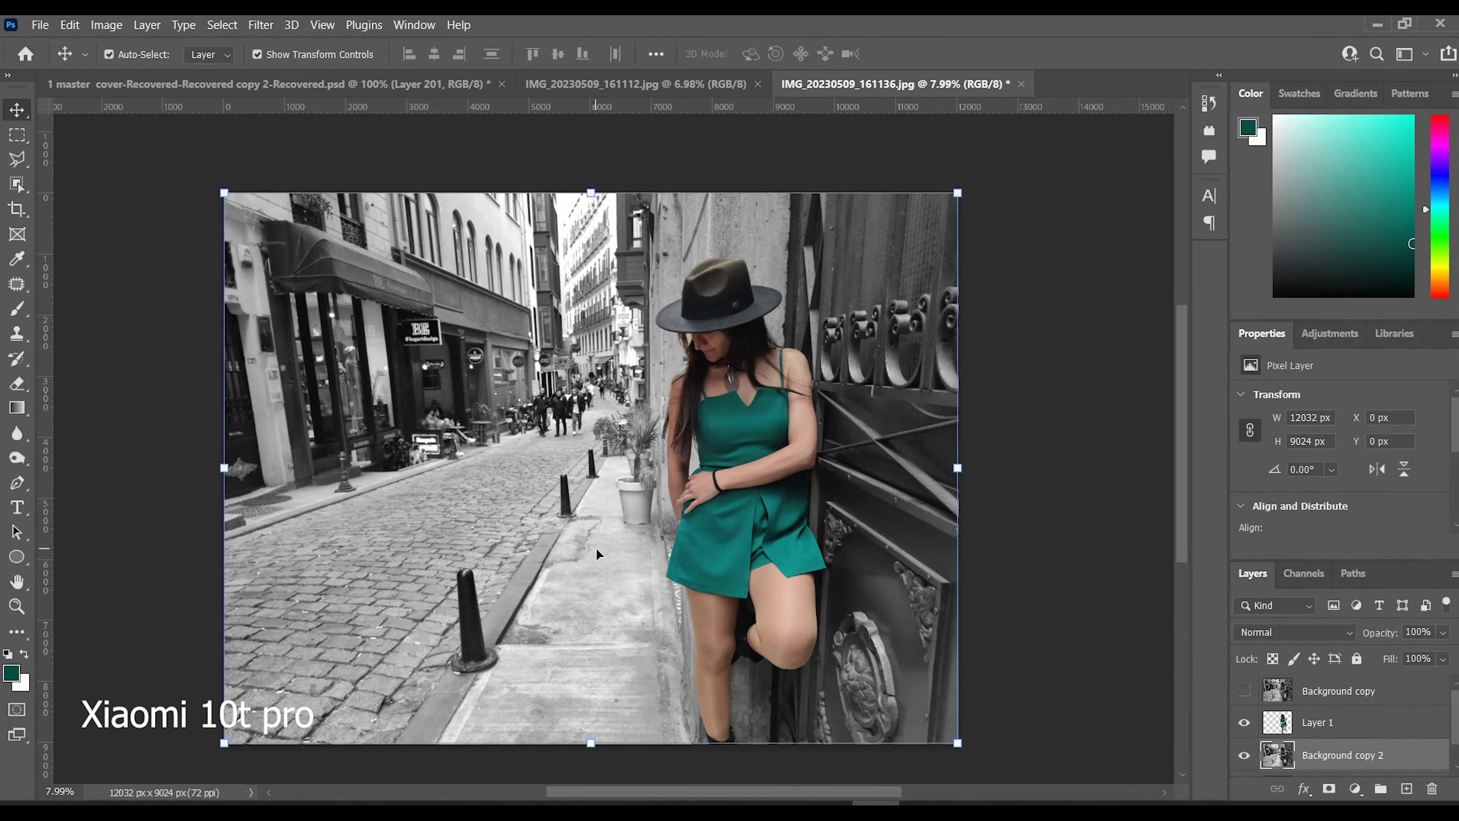
pyautogui.hotkey('ctrl', 'm')
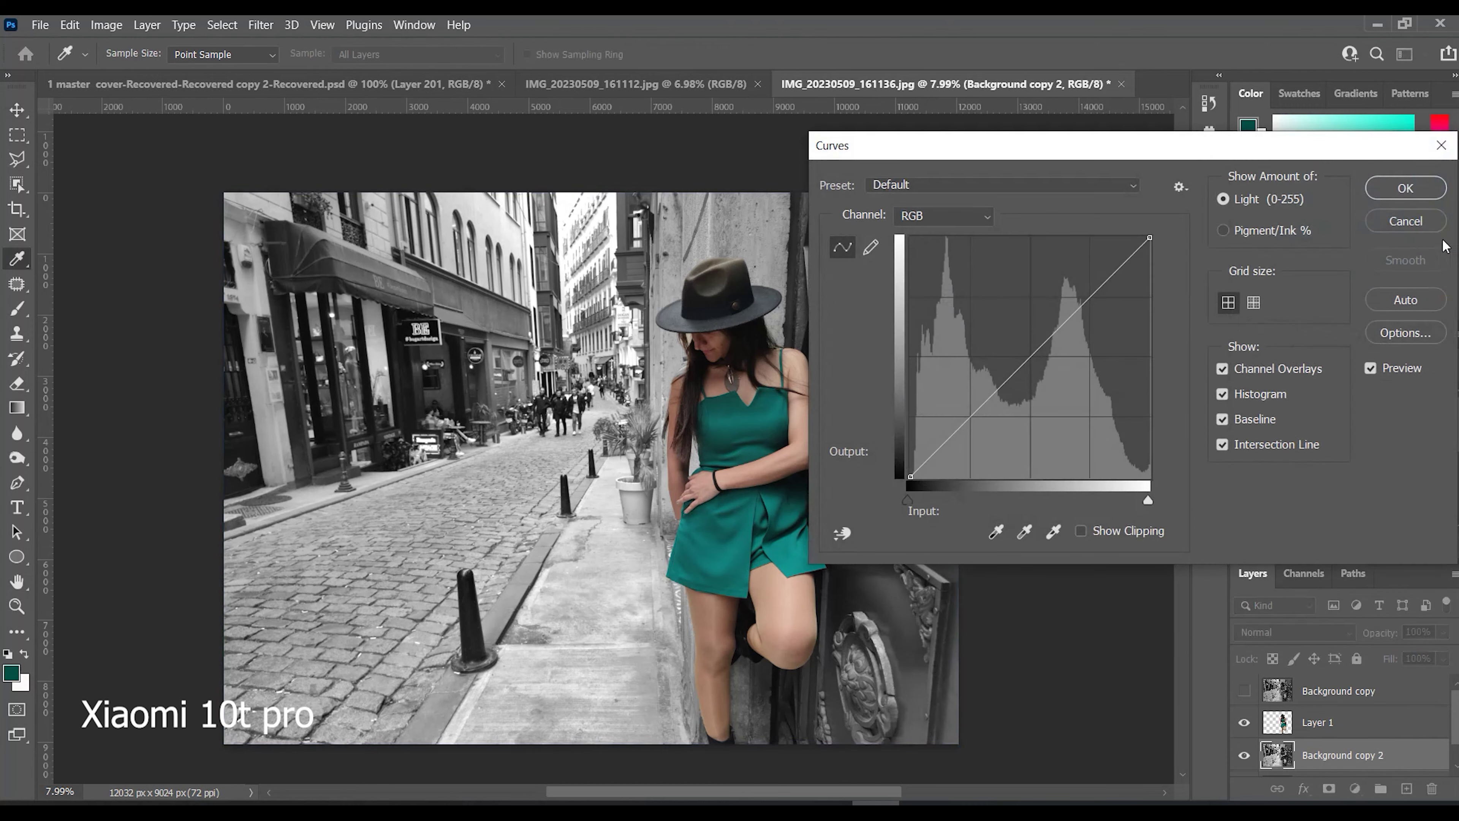
pyautogui.moveTo(1043, 352)
pyautogui.mouseDown()
pyautogui.moveTo(1059, 366)
pyautogui.moveTo(1040, 356)
pyautogui.mouseUp()
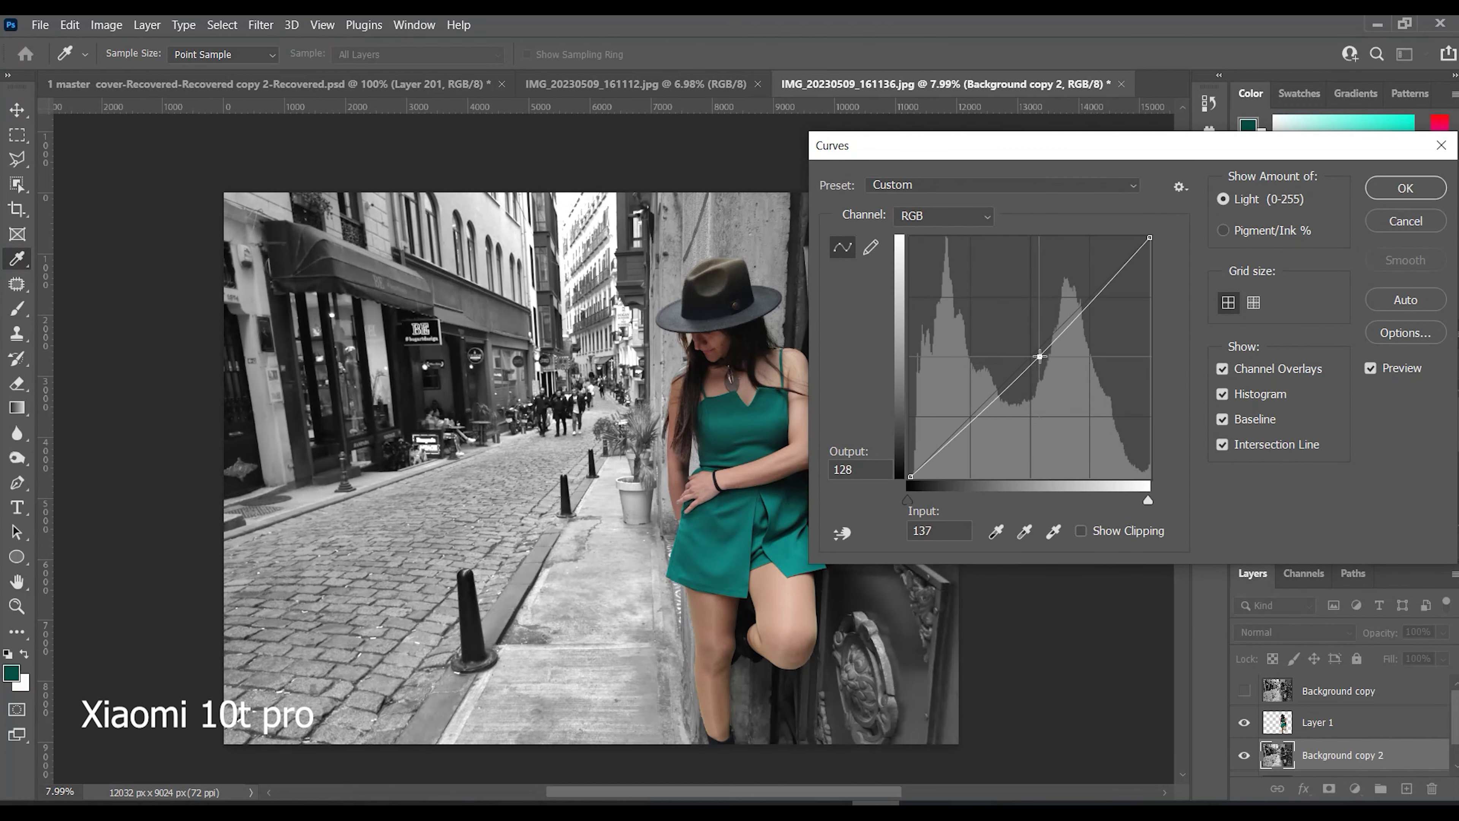
pyautogui.click(1401, 190)
# Apply another Levels pass to Layer 1, moving the midtones right to darken her.
pyautogui.press('v')
pyautogui.keyDown('ctrl'); pyautogui.click(721, 497); pyautogui.keyUp('ctrl')
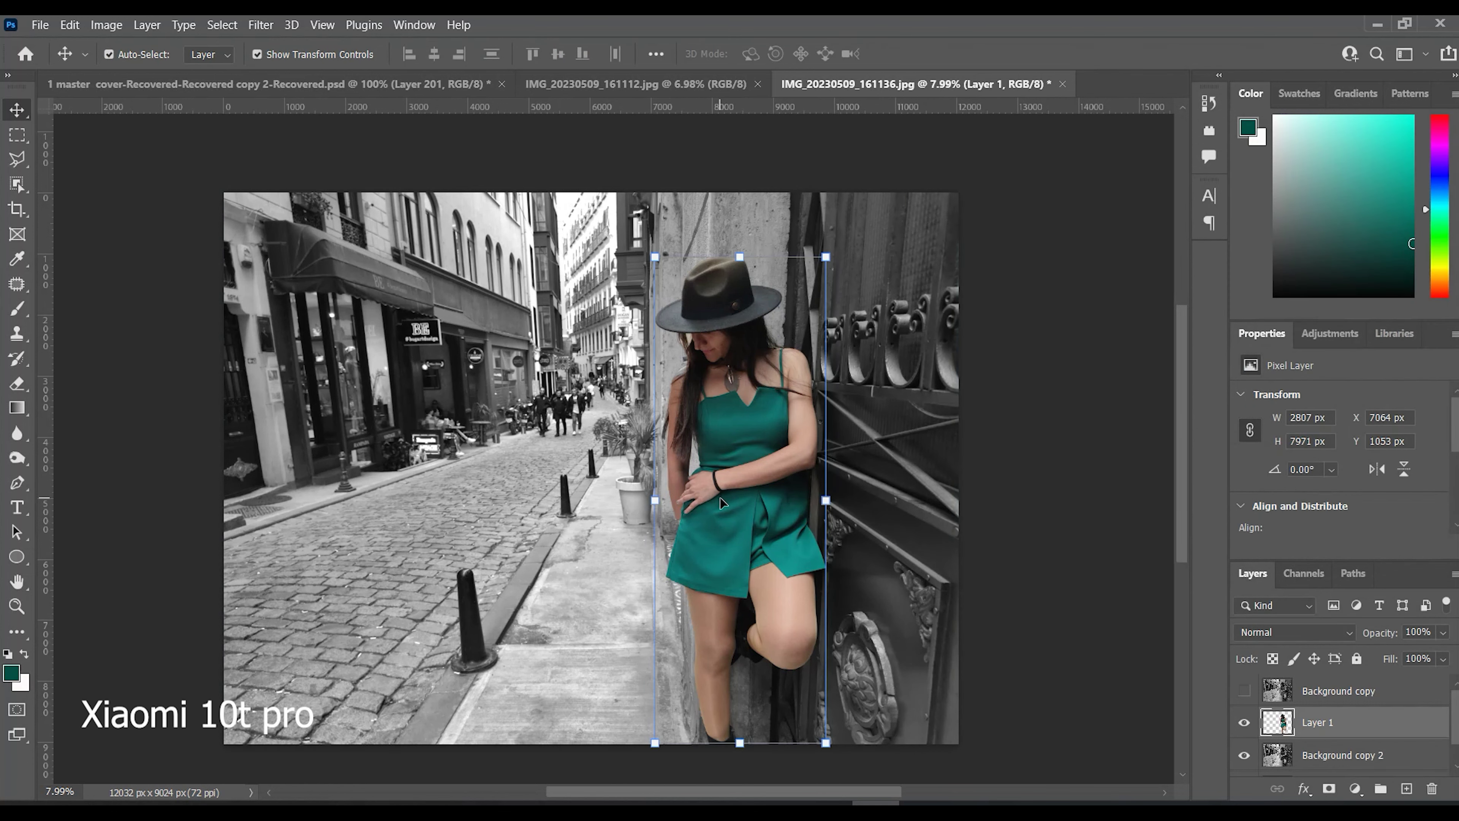
pyautogui.hotkey('ctrl', 'l')
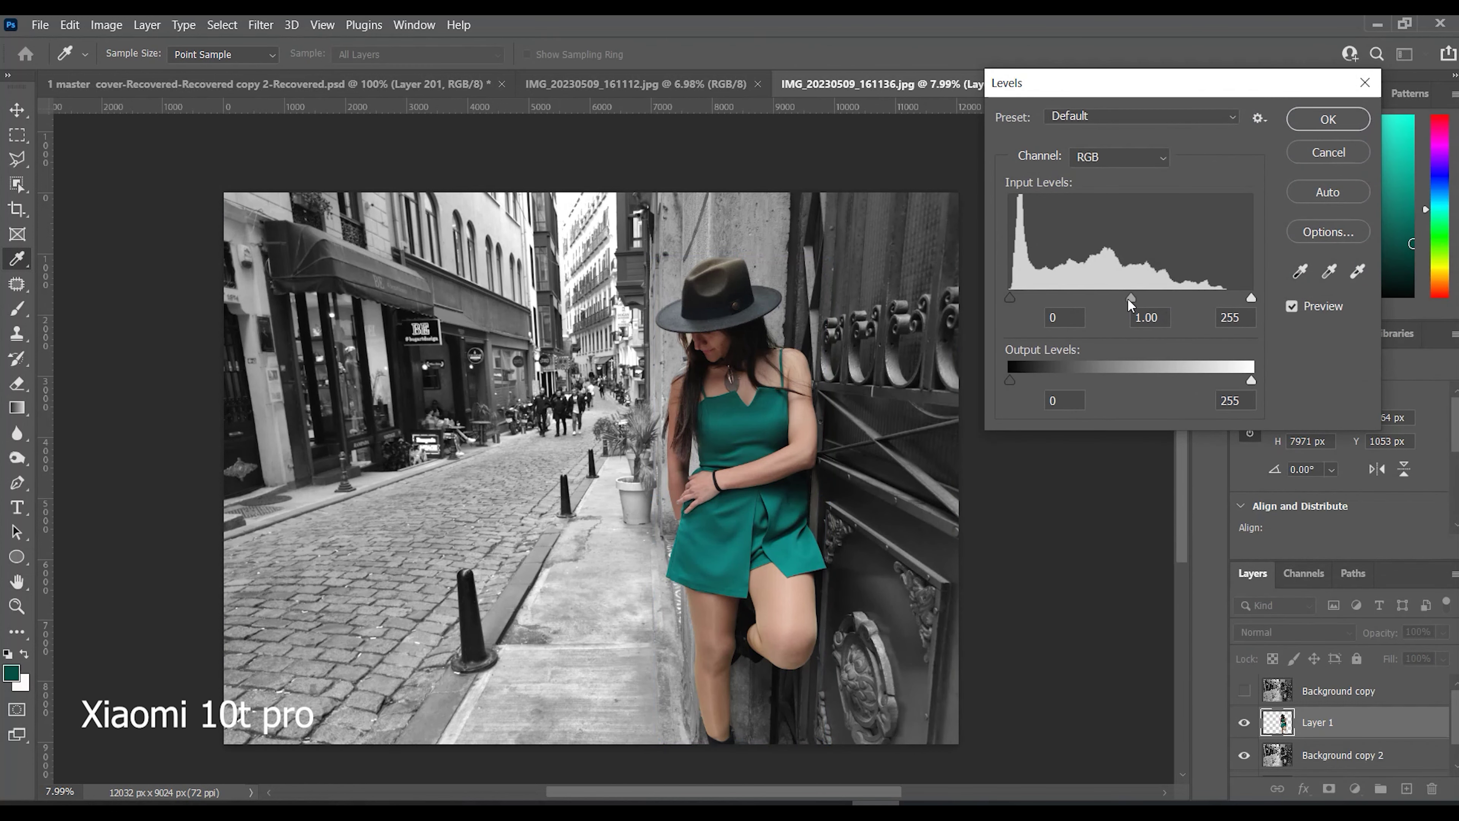
pyautogui.moveTo(1129, 298); pyautogui.dragTo(1143, 298)
pyautogui.click(1328, 121)
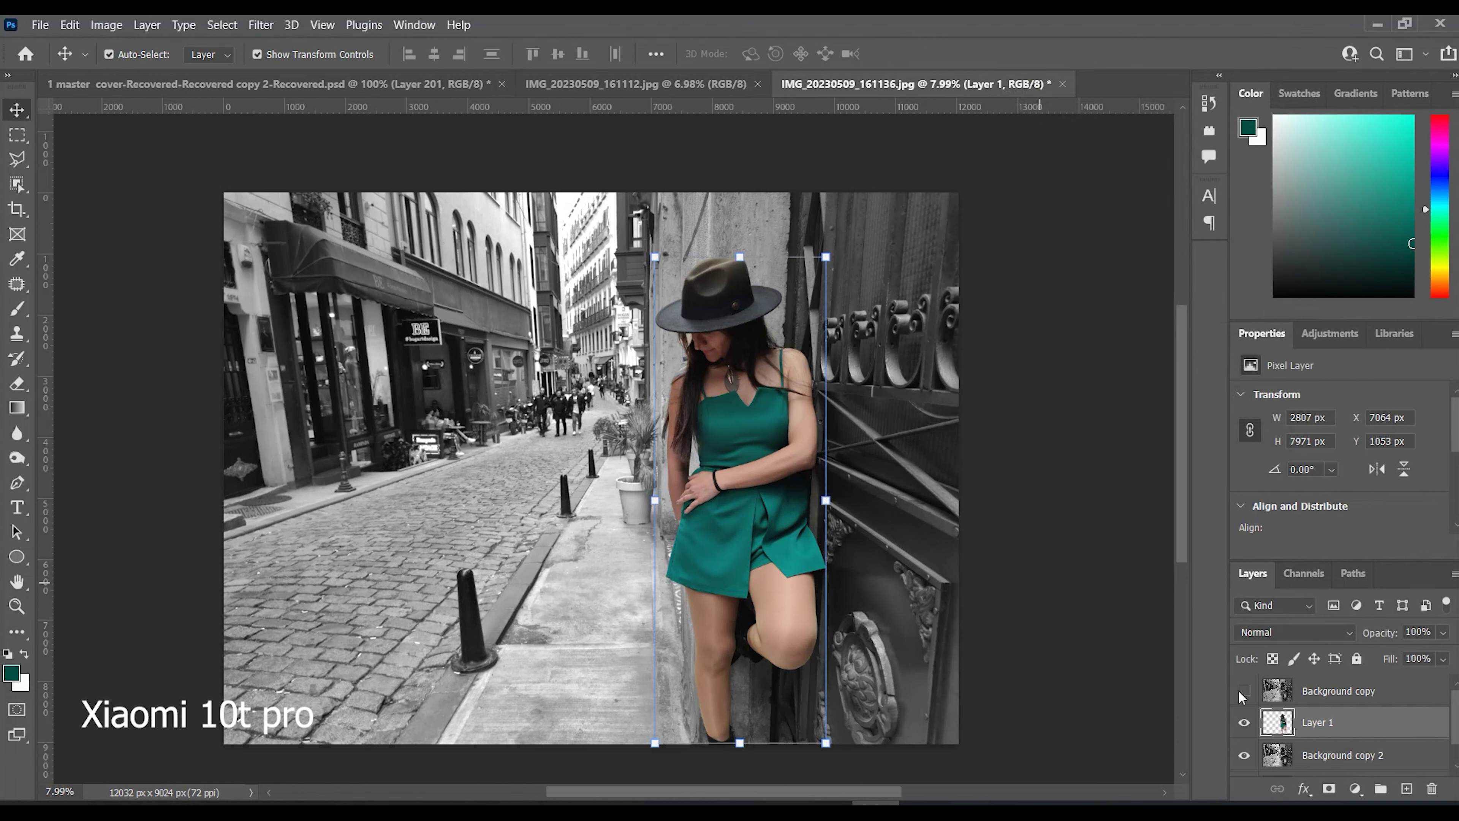
# Lower Layer 1's opacity to about 79%.
pyautogui.click(1444, 631)
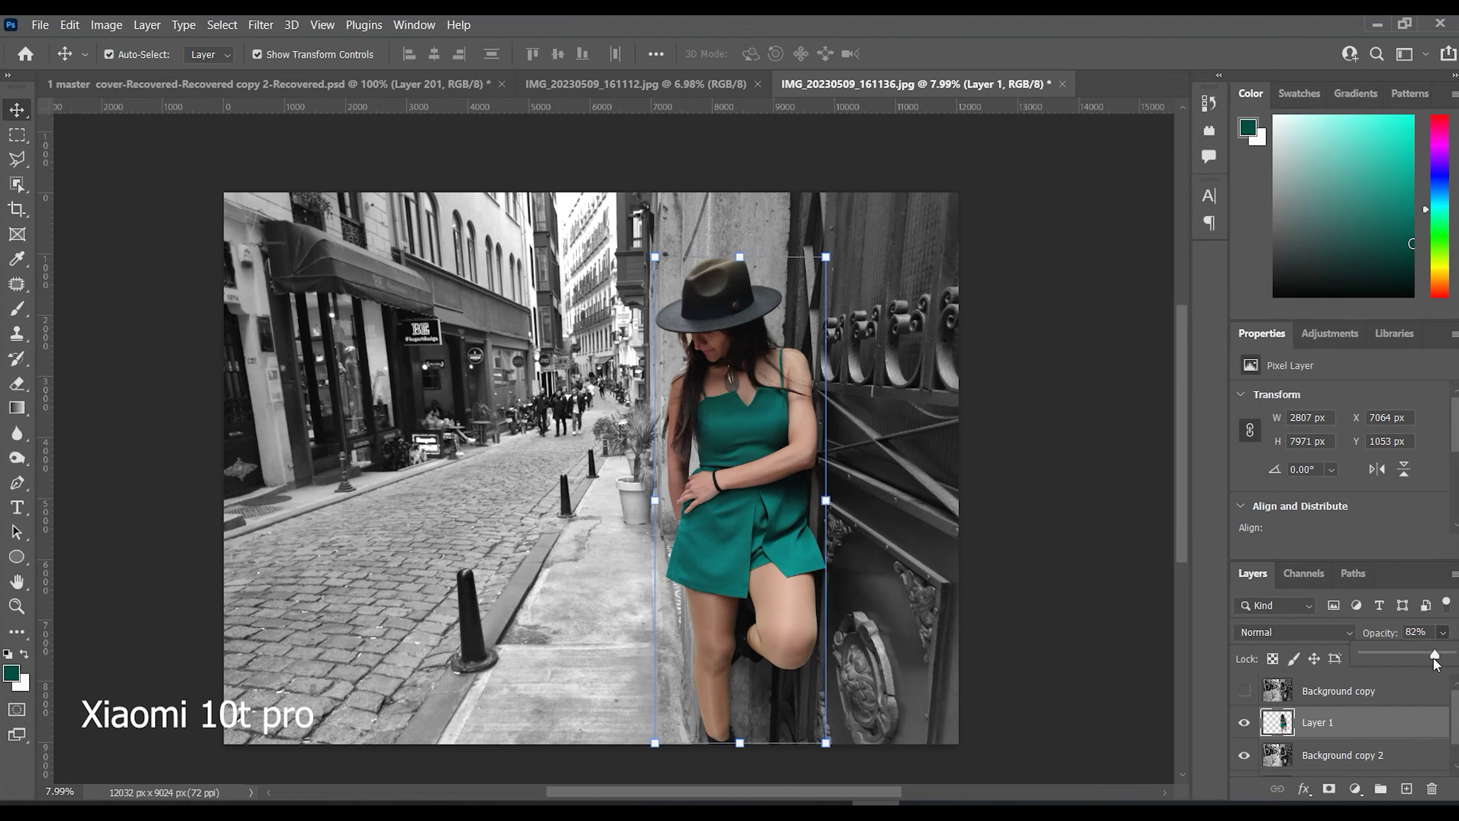
pyautogui.moveTo(1454, 656); pyautogui.dragTo(1434, 664)
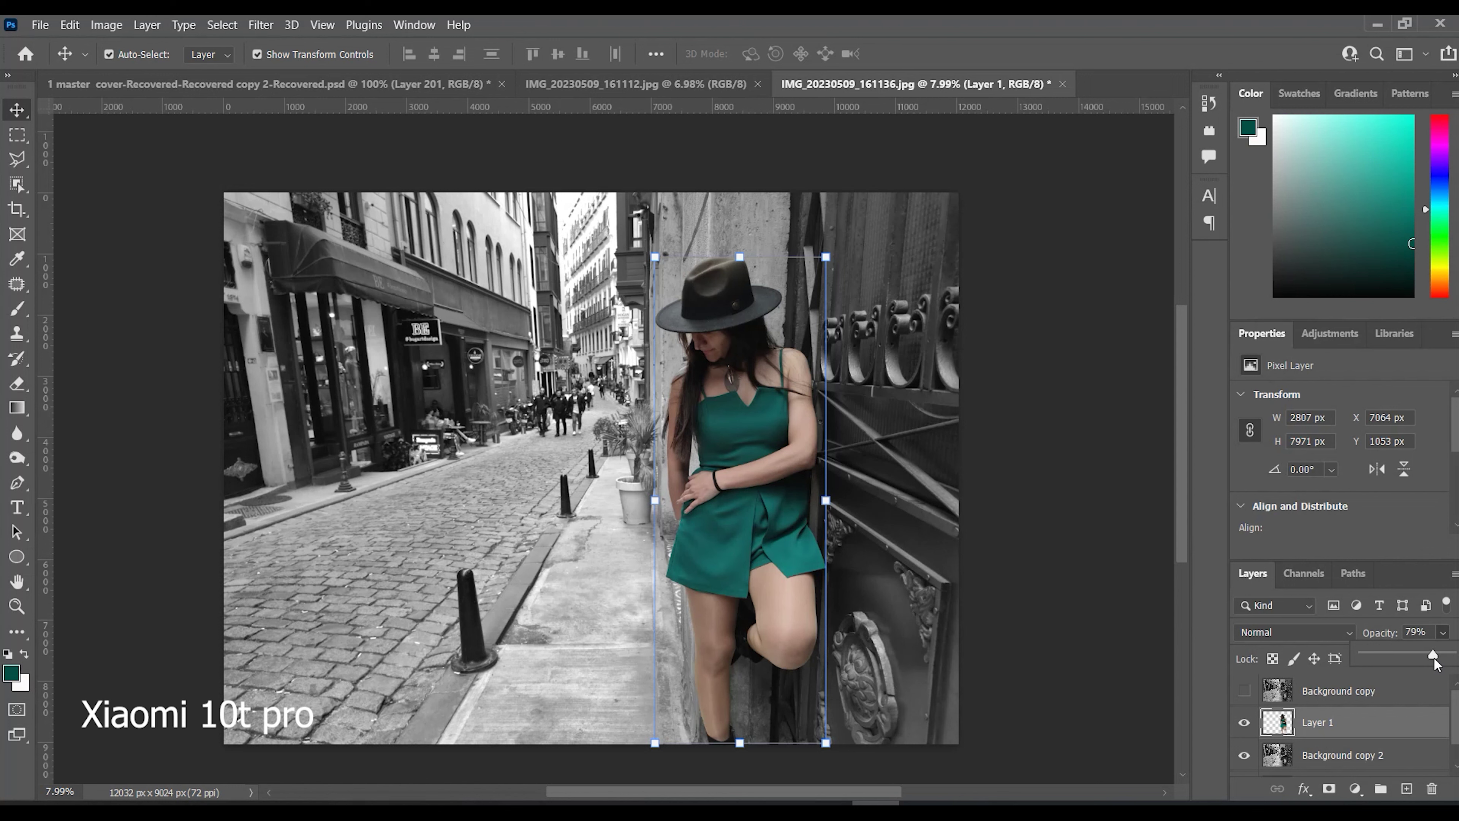
pyautogui.click(1064, 614)
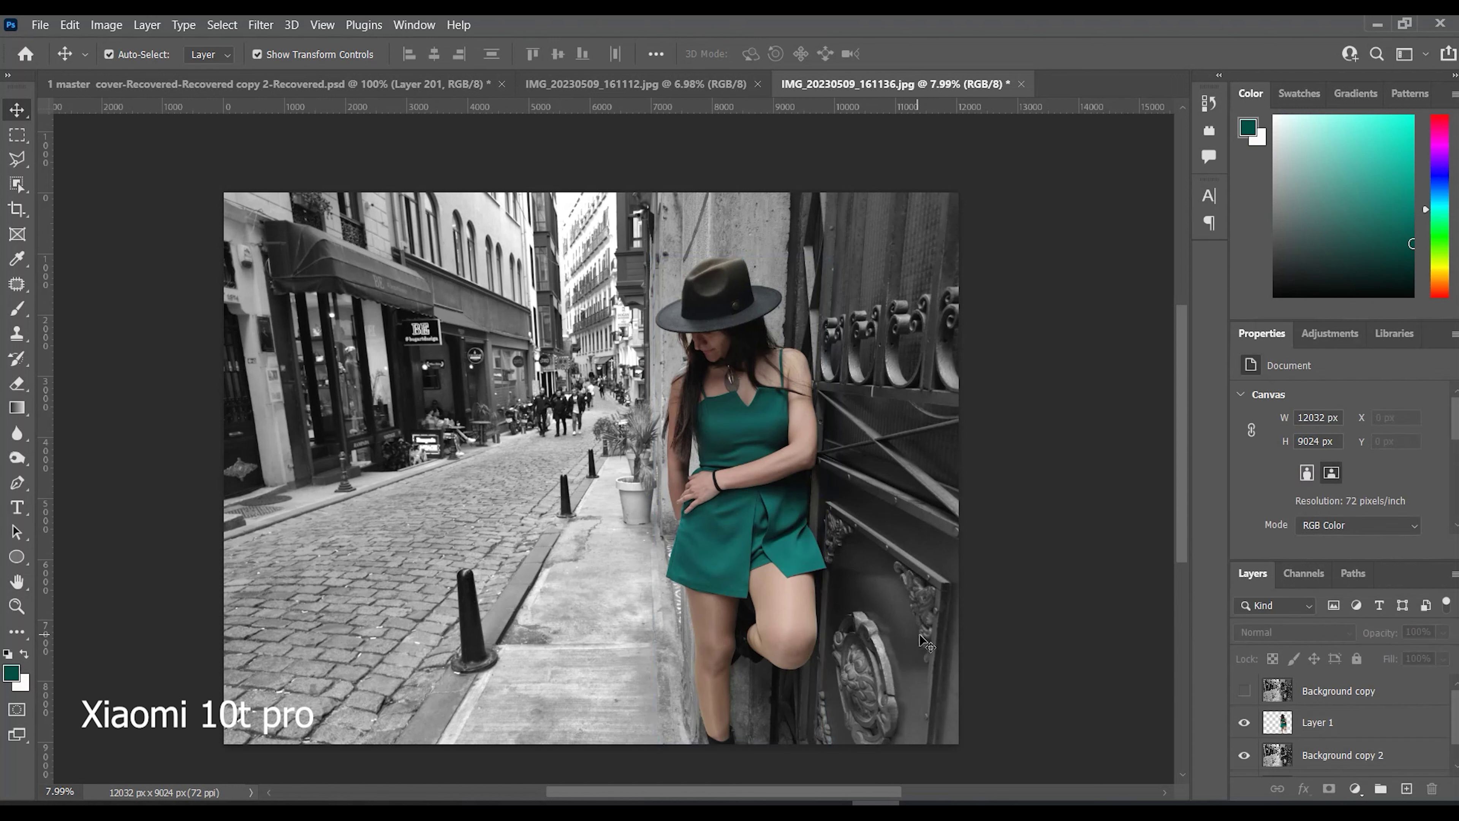
# Flatten the image, discarding hidden layers.
pyautogui.click(147, 25)
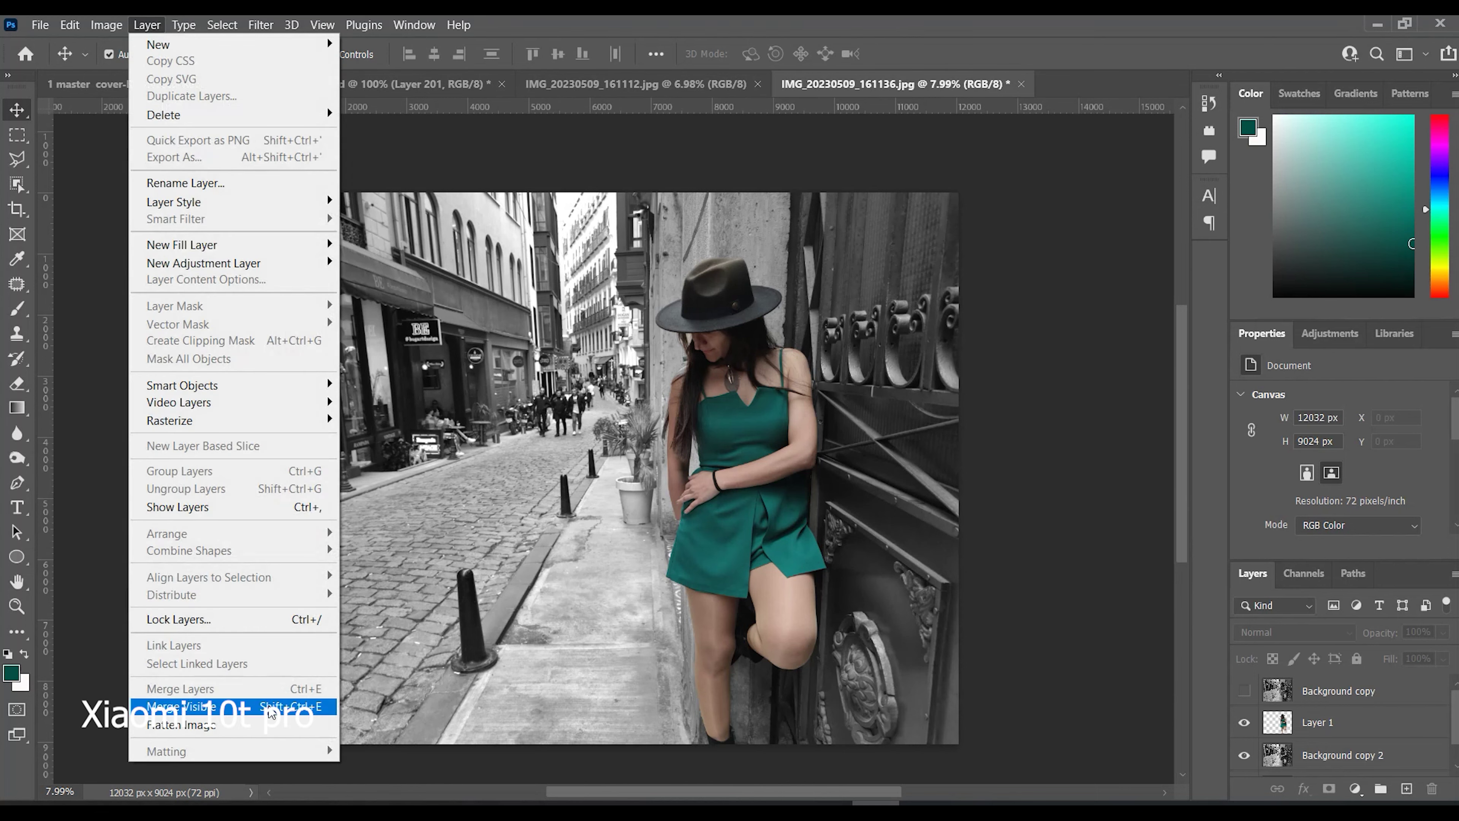
pyautogui.click(270, 725)
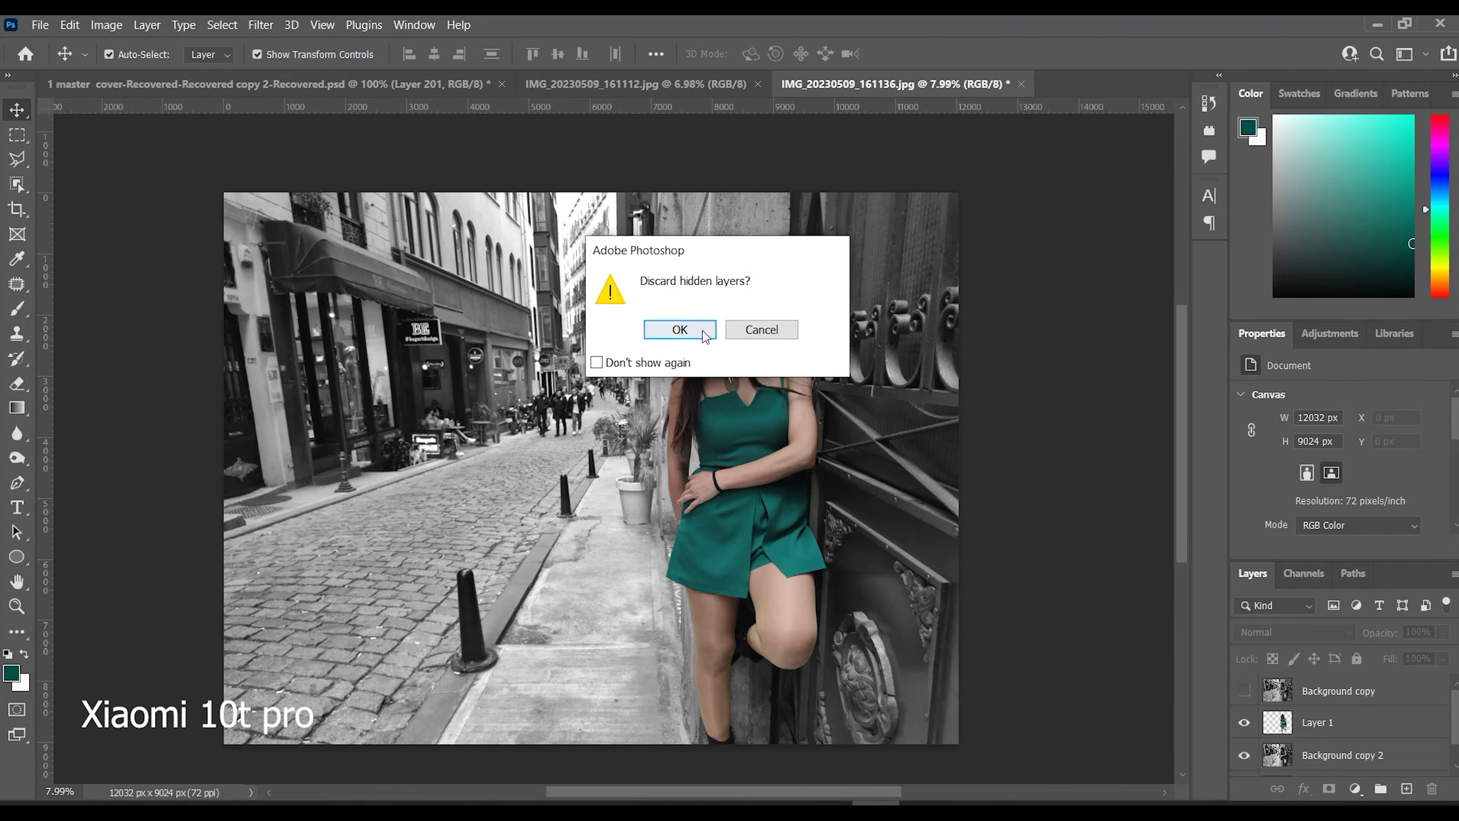
pyautogui.click(680, 330)
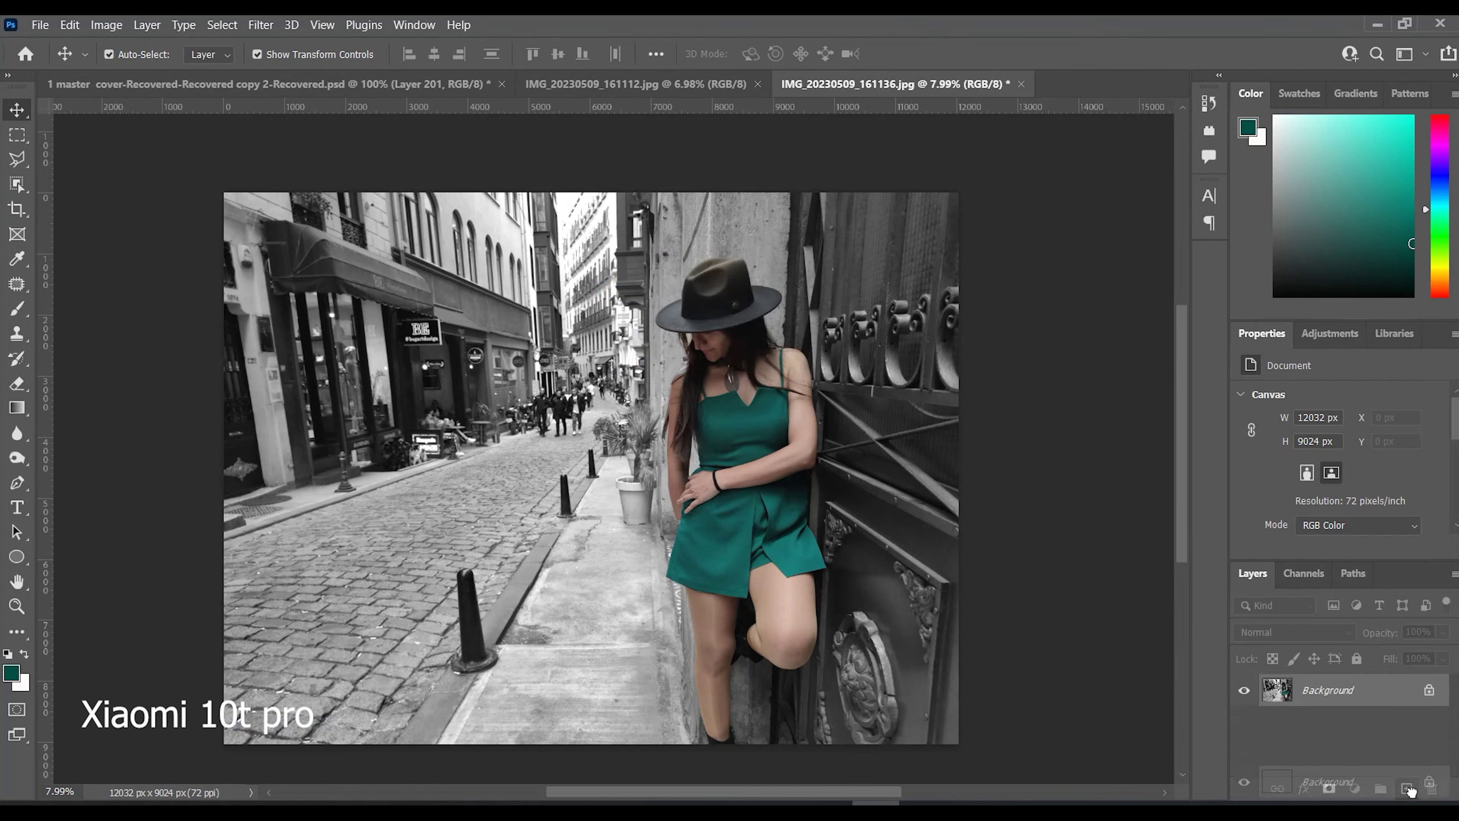
# Duplicate the Background, scale the copy to 95.41%, and fill the Background white.
pyautogui.moveTo(1360, 705); pyautogui.dragTo(1406, 788)
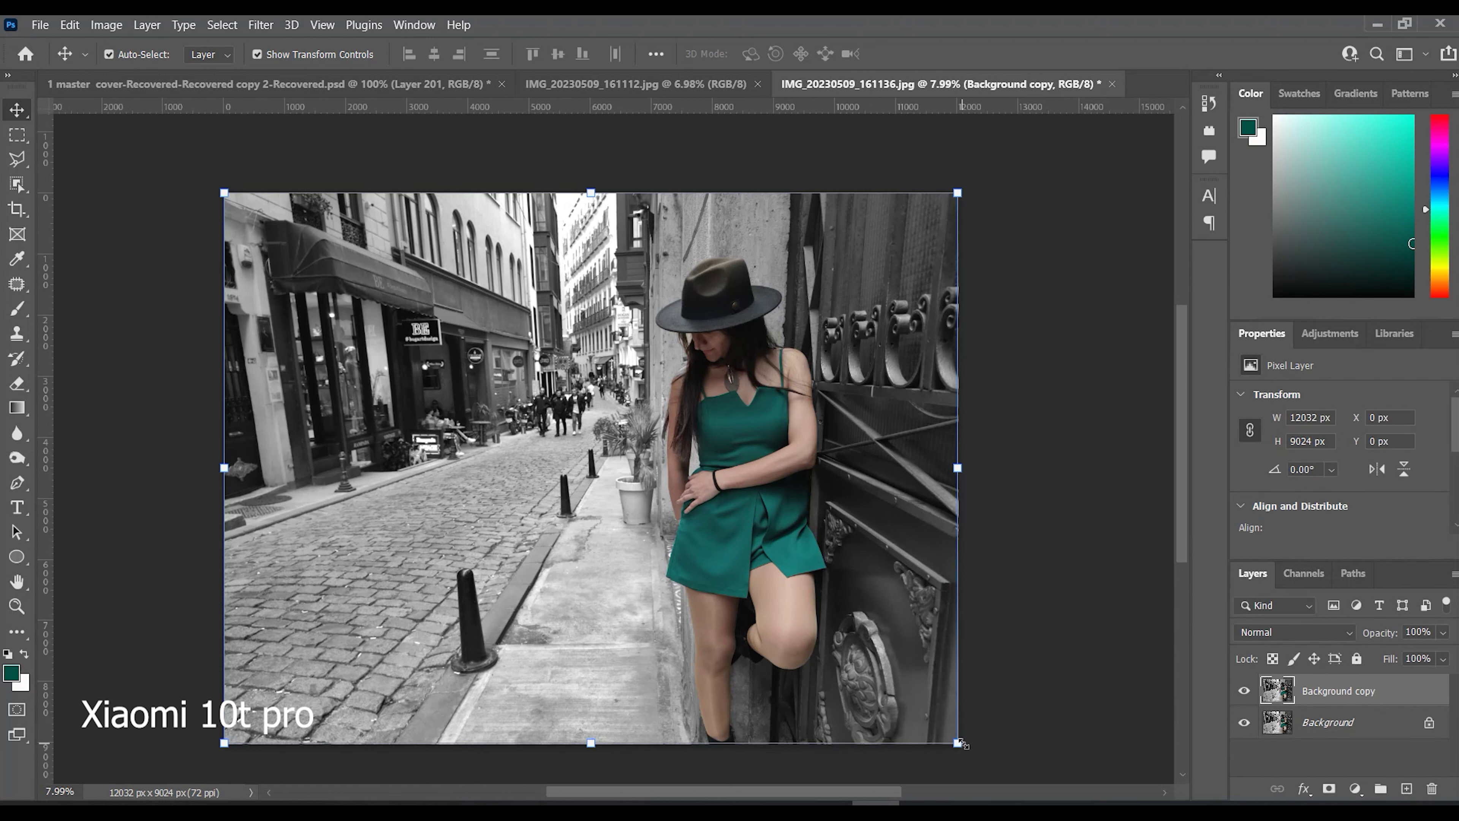
pyautogui.moveTo(958, 743); pyautogui.dragTo(972, 719)
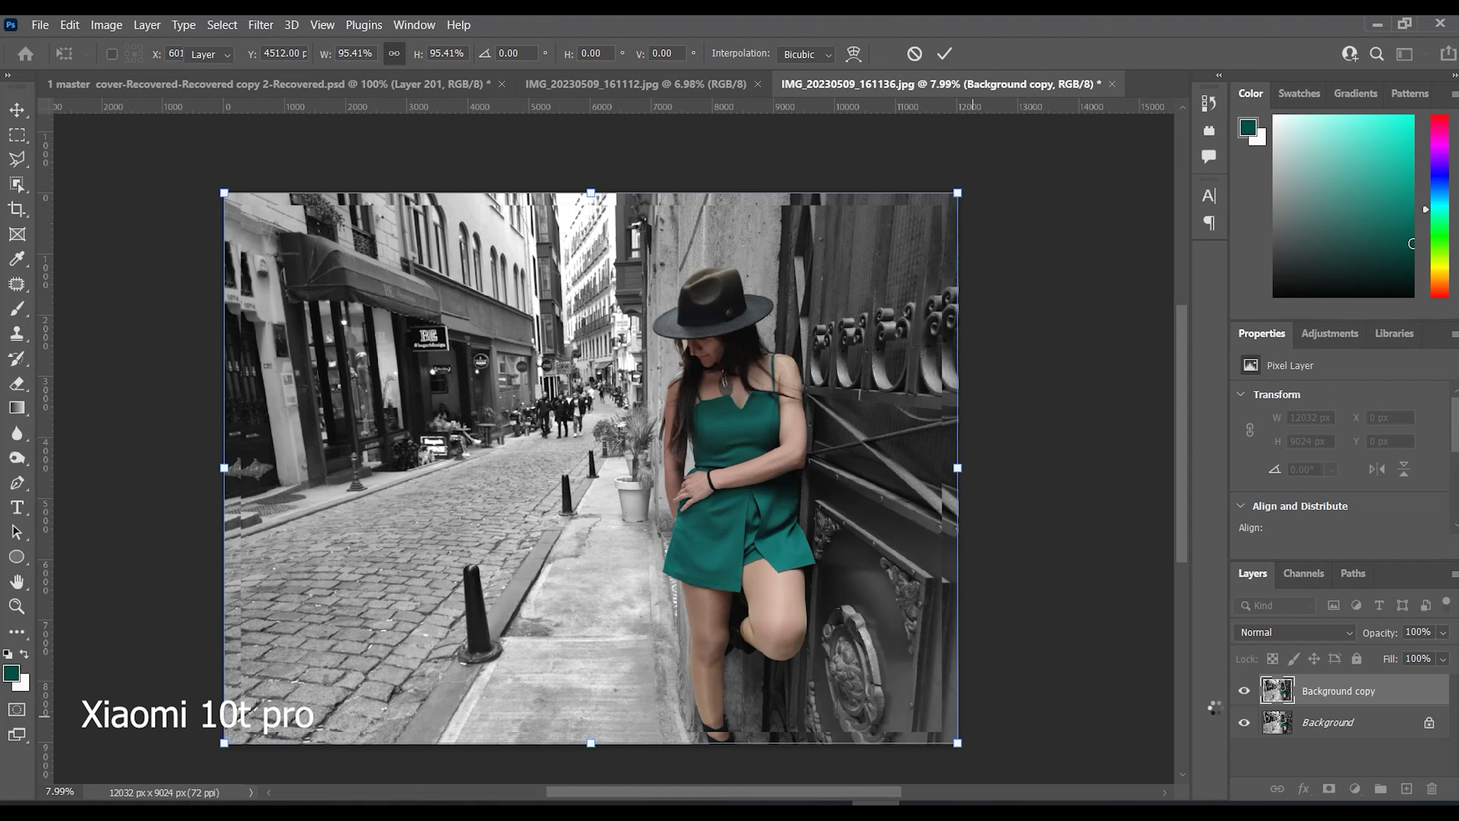
pyautogui.press('Return')
pyautogui.click(1317, 725)
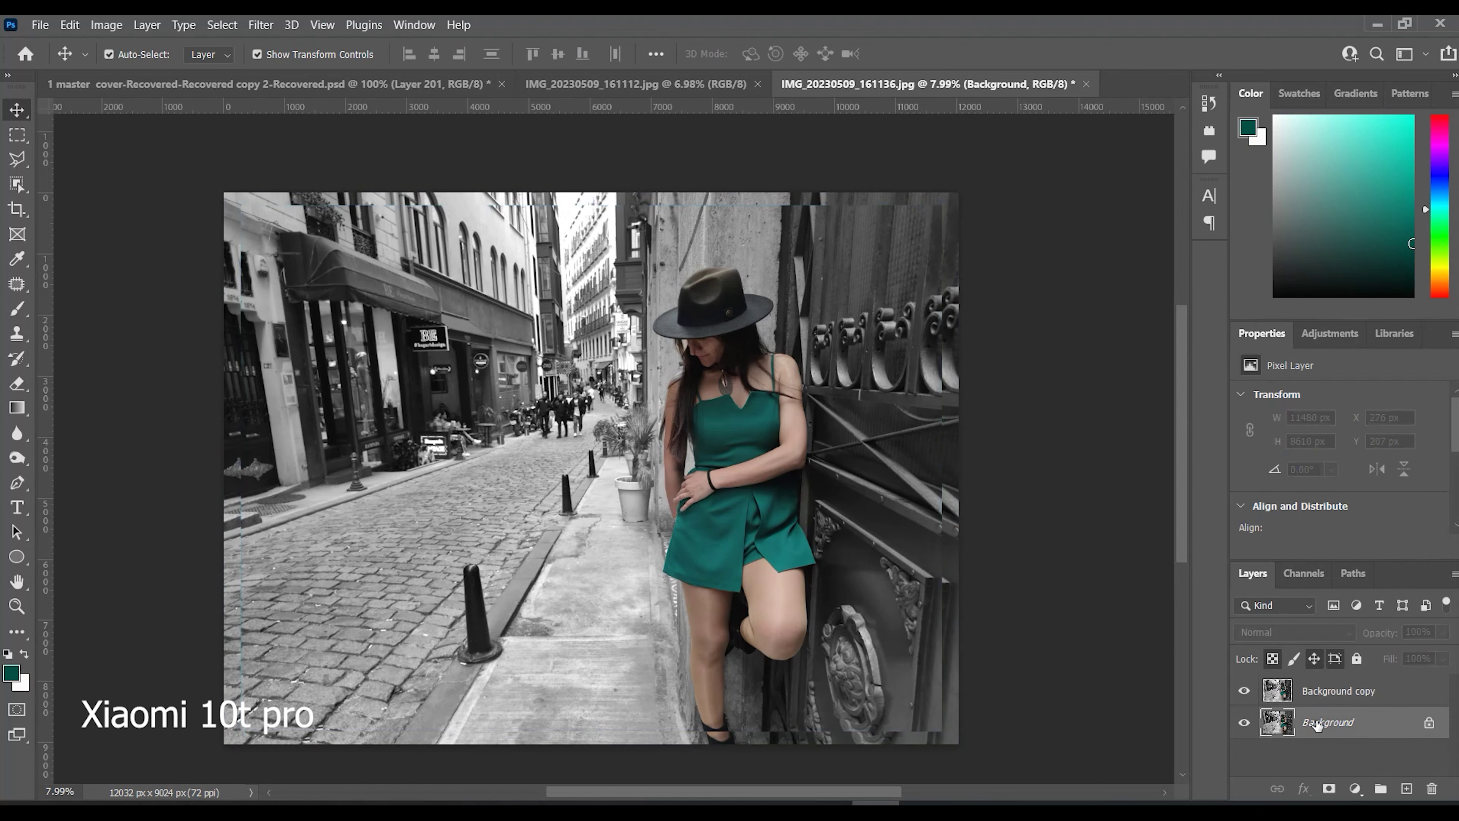
pyautogui.hotkey('ctrl', 'BackSpace')
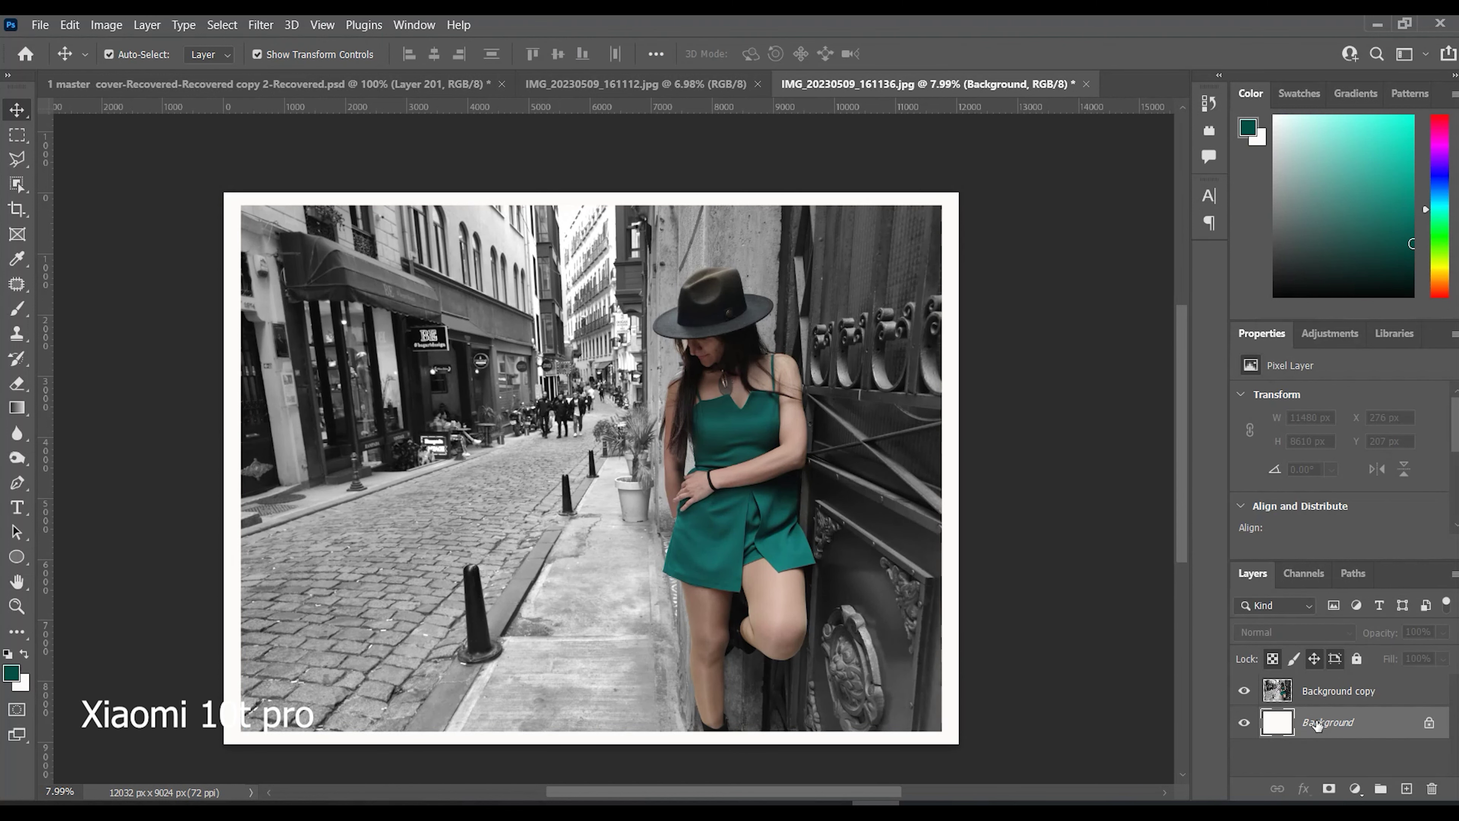
pyautogui.click(367, 412)
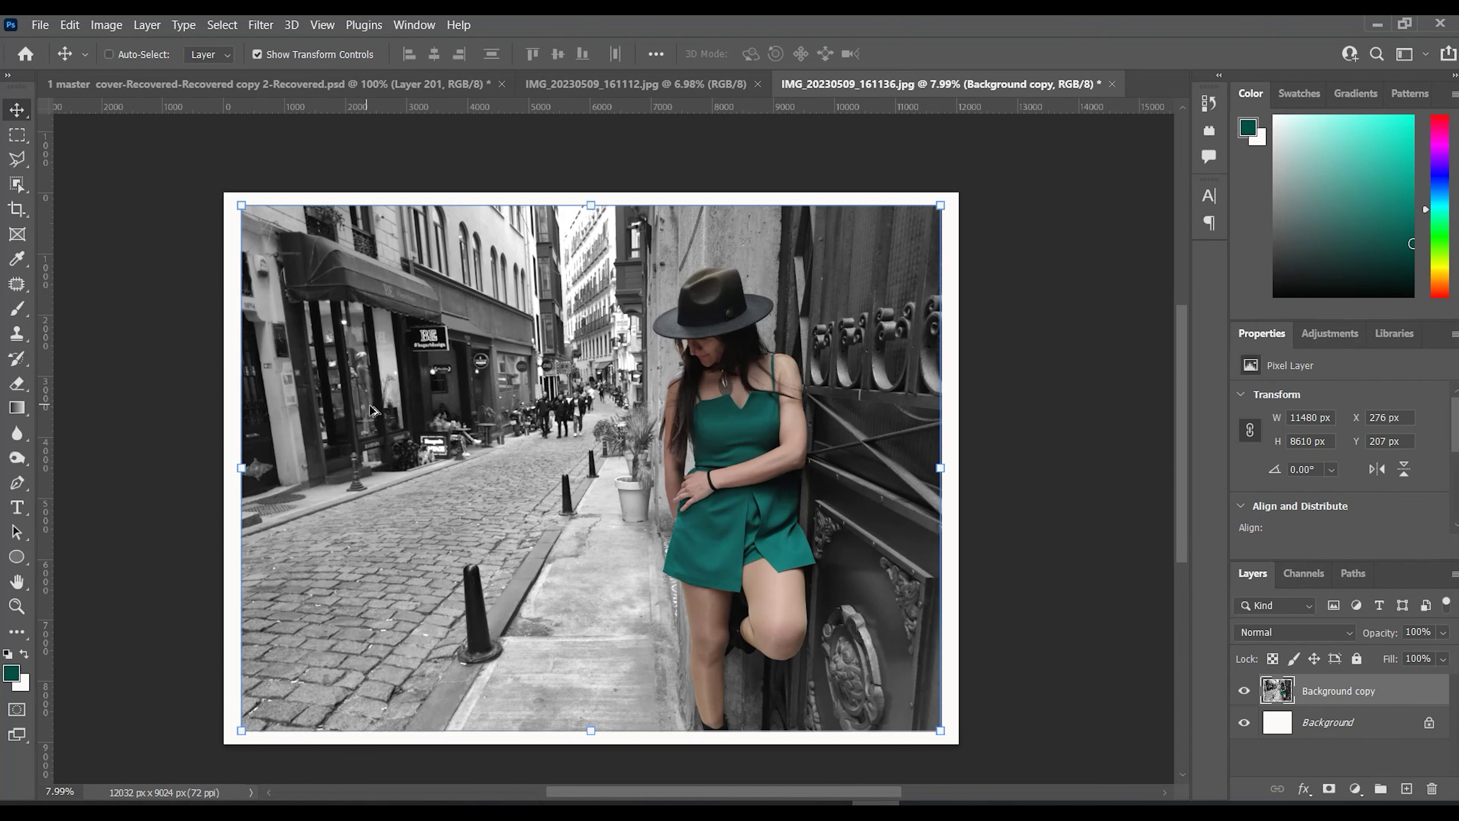
pyautogui.press('f')
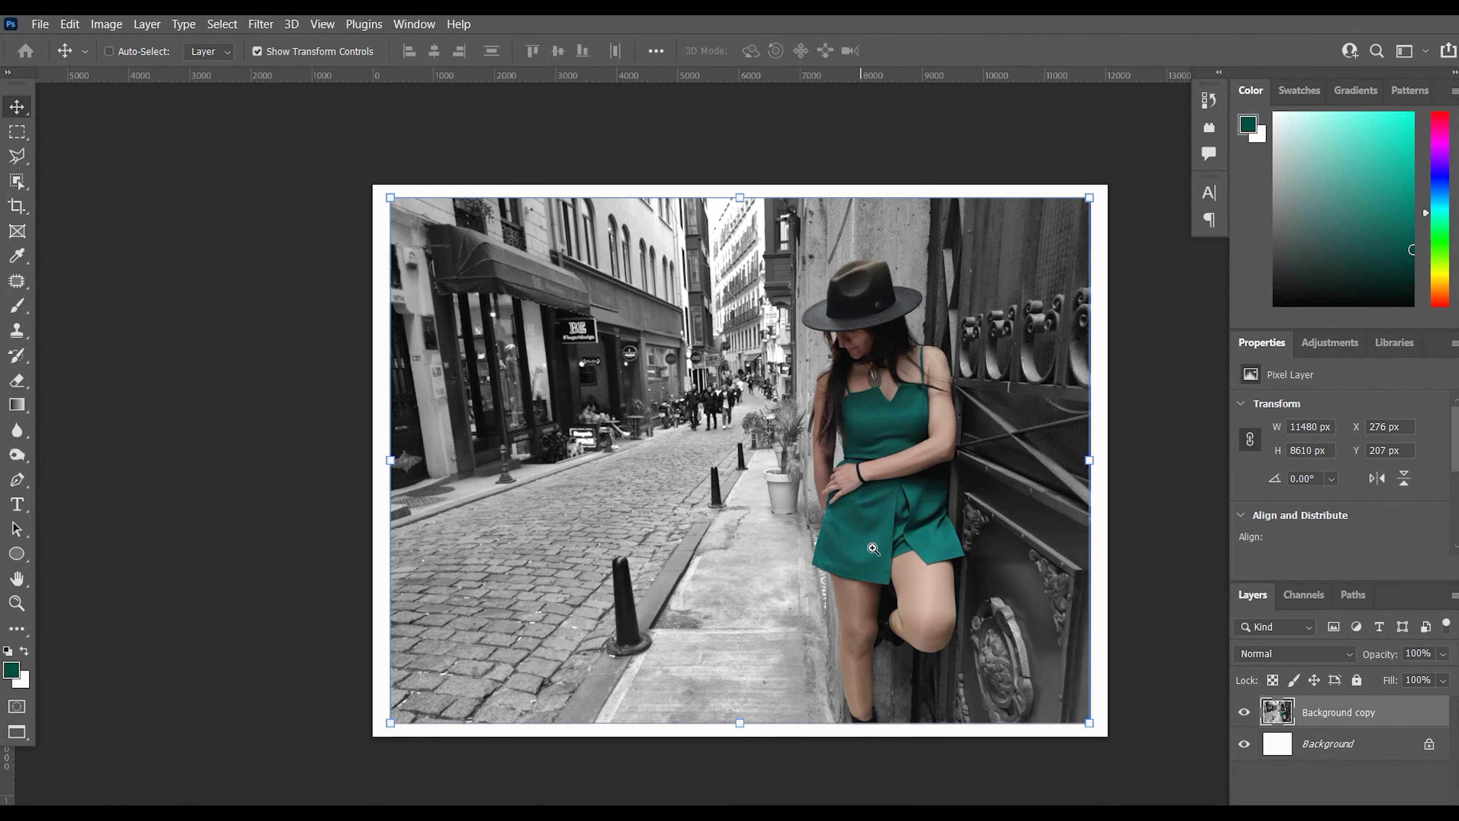
# Show the white-framed photo in full-screen mode with panels hidden, zooming and panning to check it.
pyautogui.moveTo(873, 547); pyautogui.dragTo(910, 548)
pyautogui.keyDown('alt'); pyautogui.click(910, 548); pyautogui.keyUp('alt')
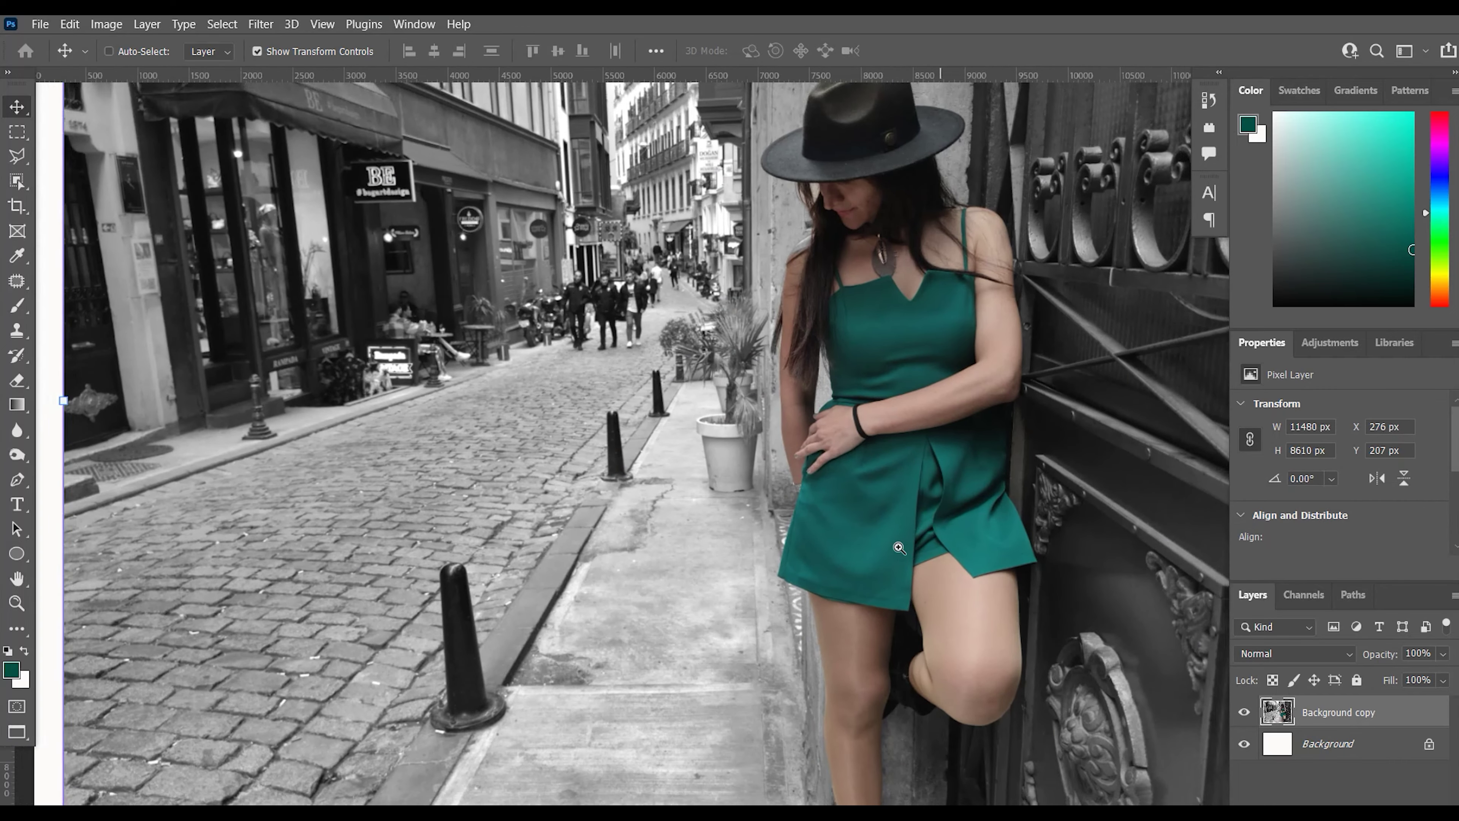
pyautogui.press('f')
pyautogui.keyDown('alt'); pyautogui.click(915, 535); pyautogui.keyUp('alt')
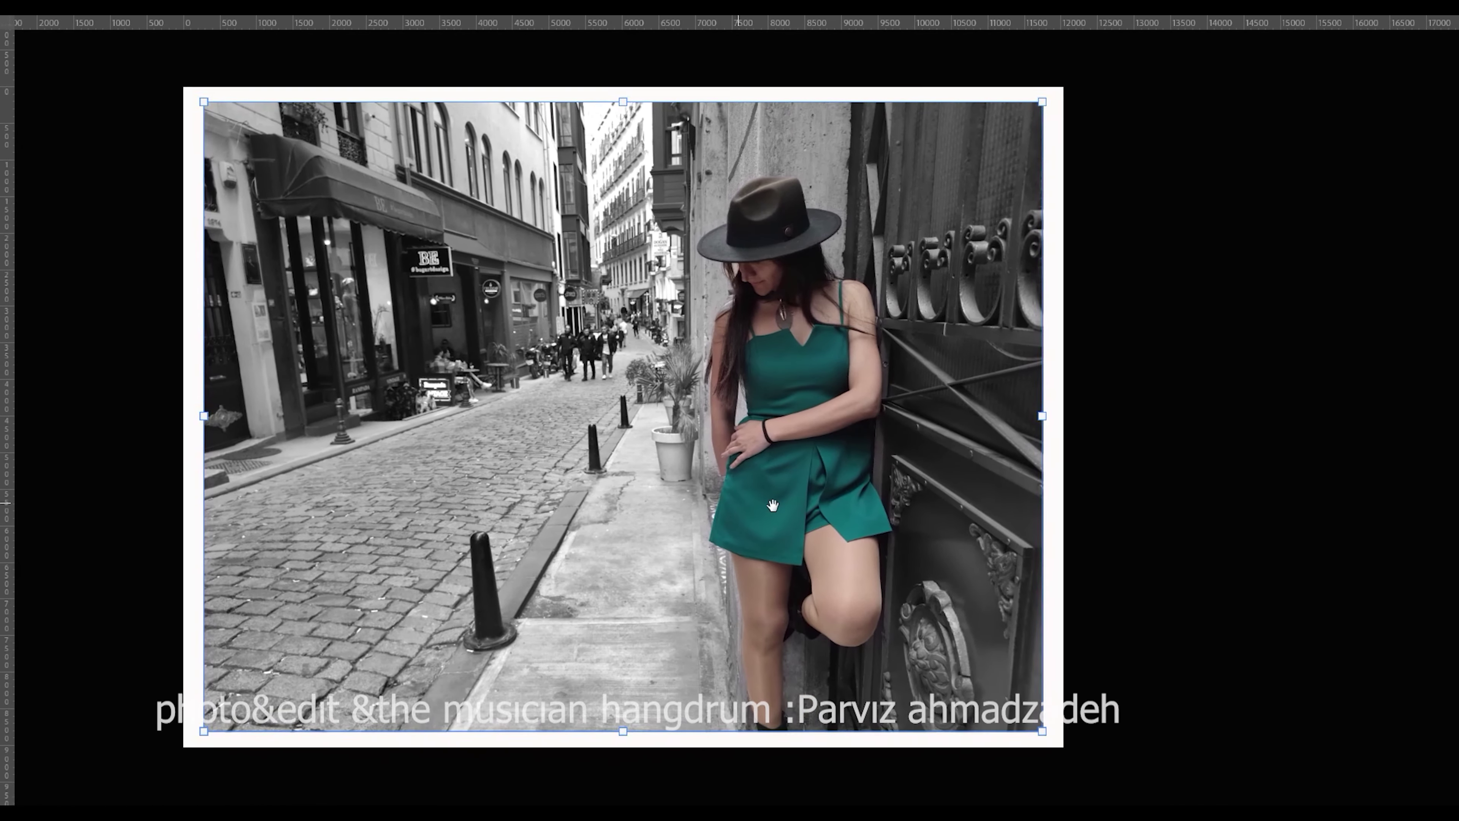
pyautogui.moveTo(915, 535); pyautogui.dragTo(791, 517)
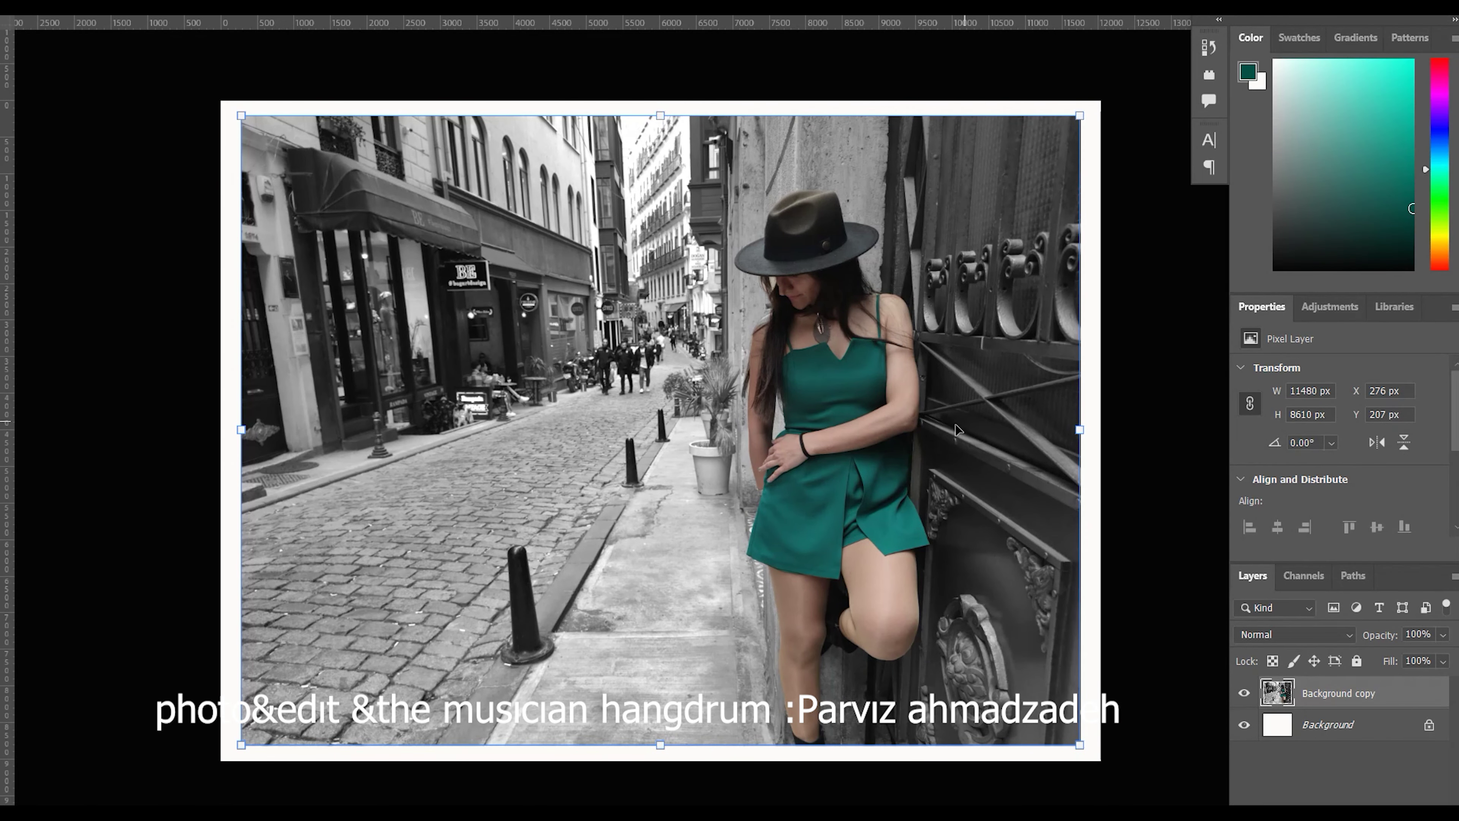
pyautogui.moveTo(955, 429); pyautogui.dragTo(1047, 430)
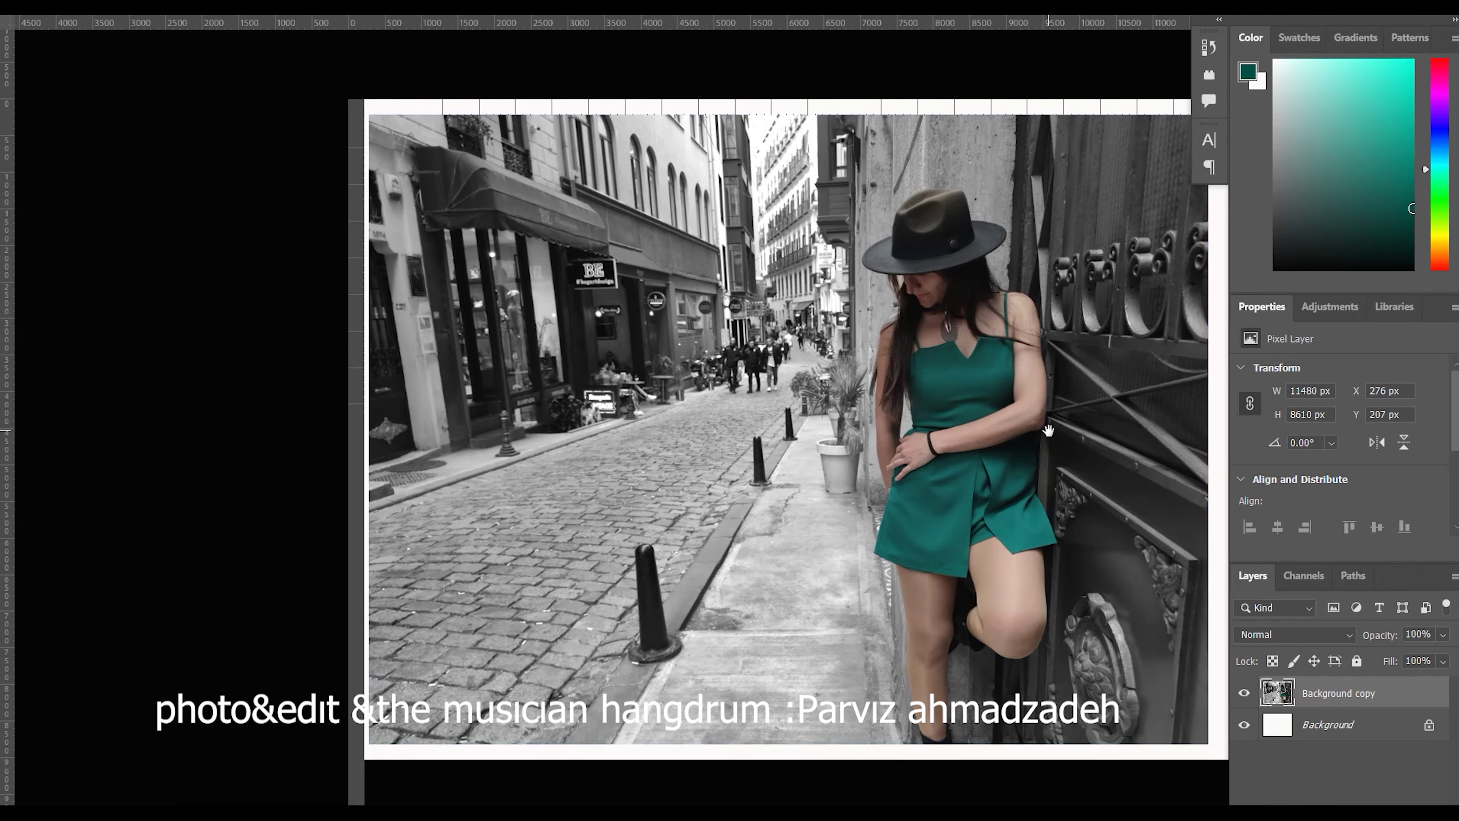
pyautogui.moveTo(1047, 430); pyautogui.dragTo(1046, 417)
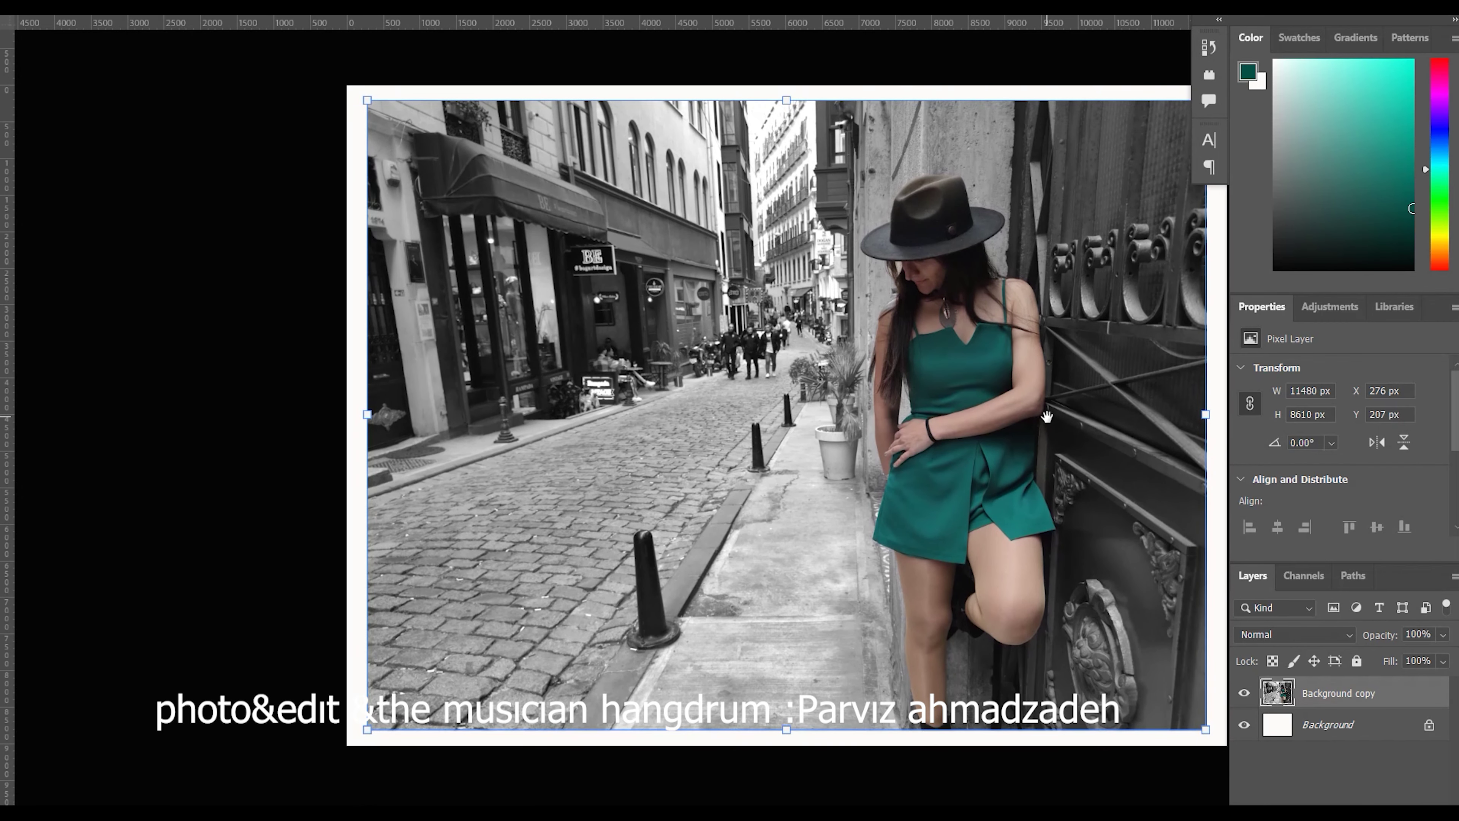
pyautogui.press('Tab')
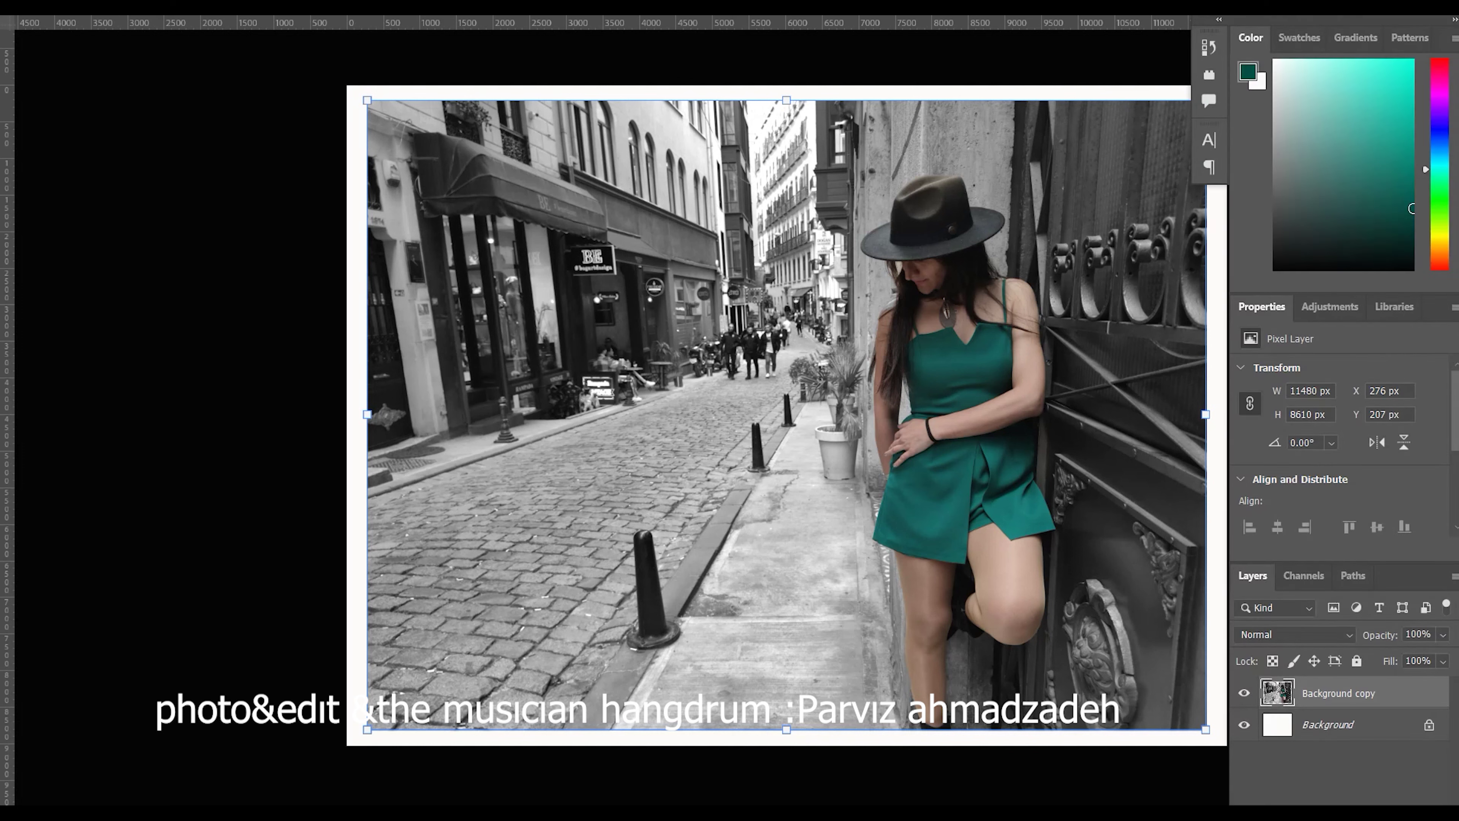